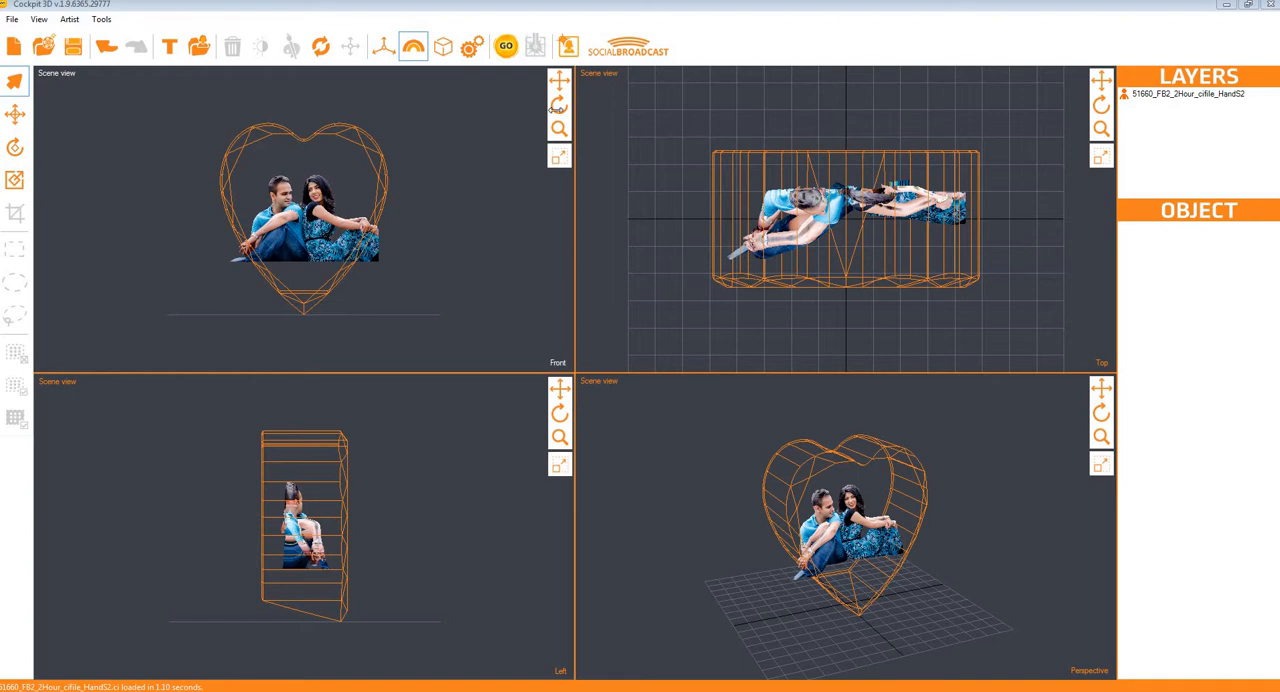
Step: Inspect the heart crystal and the couple model inside it from several angles, including close-up, in the Front scene view
left_click_drag(560, 108, 506, 157)
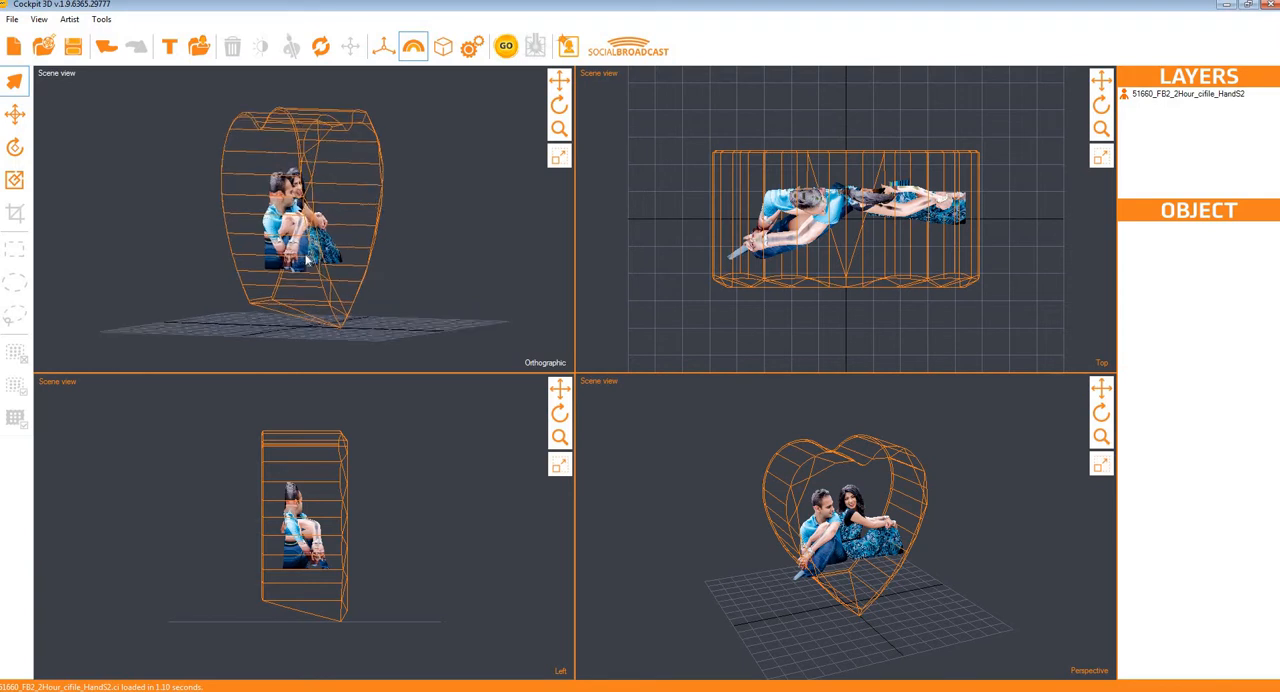
scroll(310, 230, "up", 2)
mouse_move(560, 105)
left_mouse_down()
mouse_move(529, 123)
mouse_move(548, 107)
left_mouse_up()
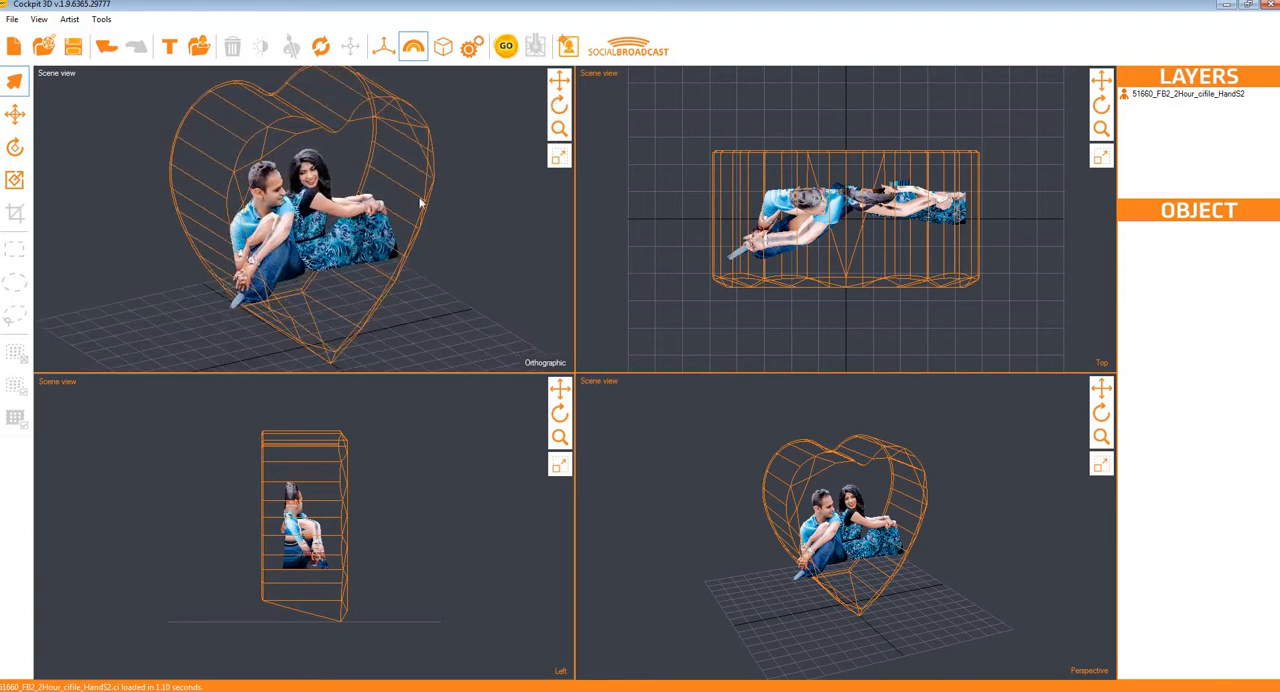
left_click_drag(559, 105, 602, 97)
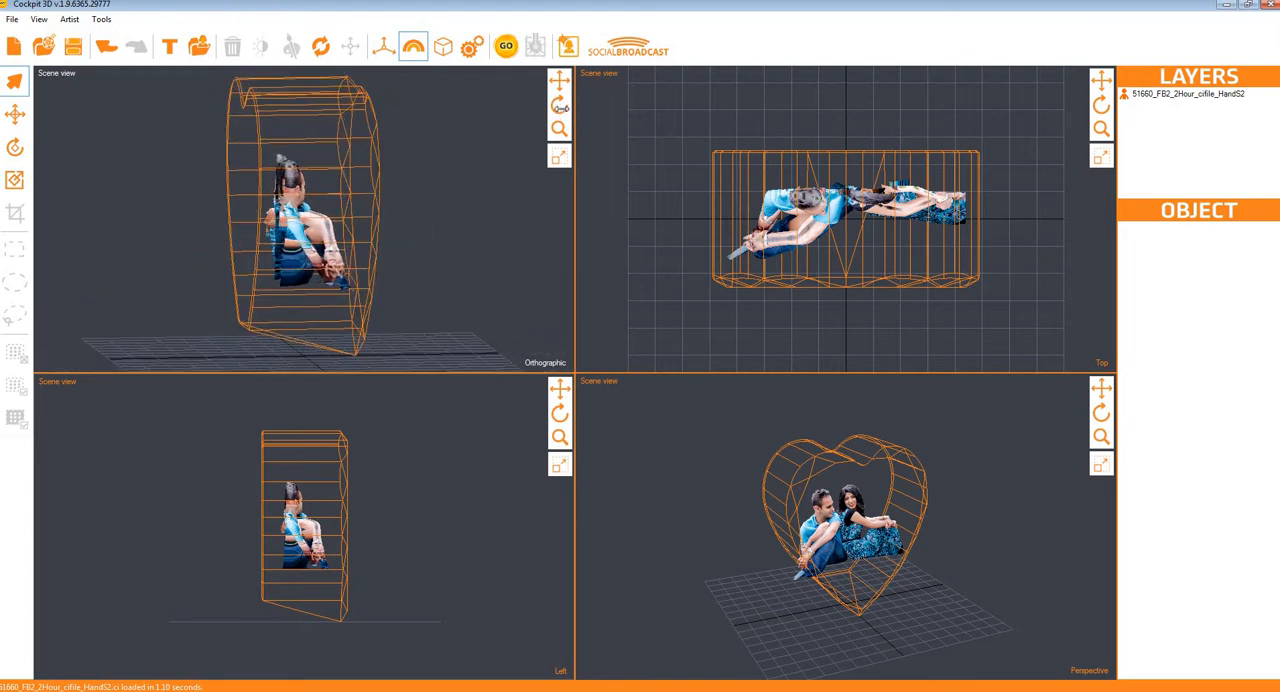
left_click_drag(562, 108, 497, 110)
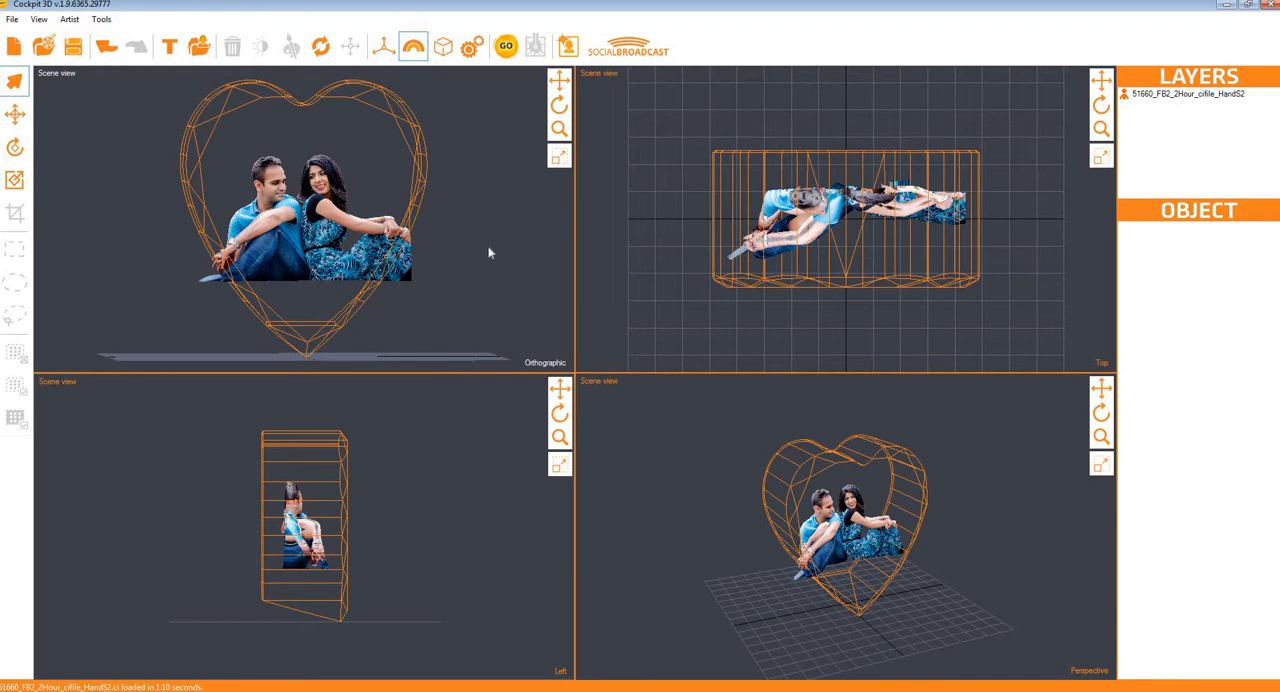
Step: Switch the rotated scene view to Front, look at the crystal from the Right, and return to the Front view
left_click(545, 362)
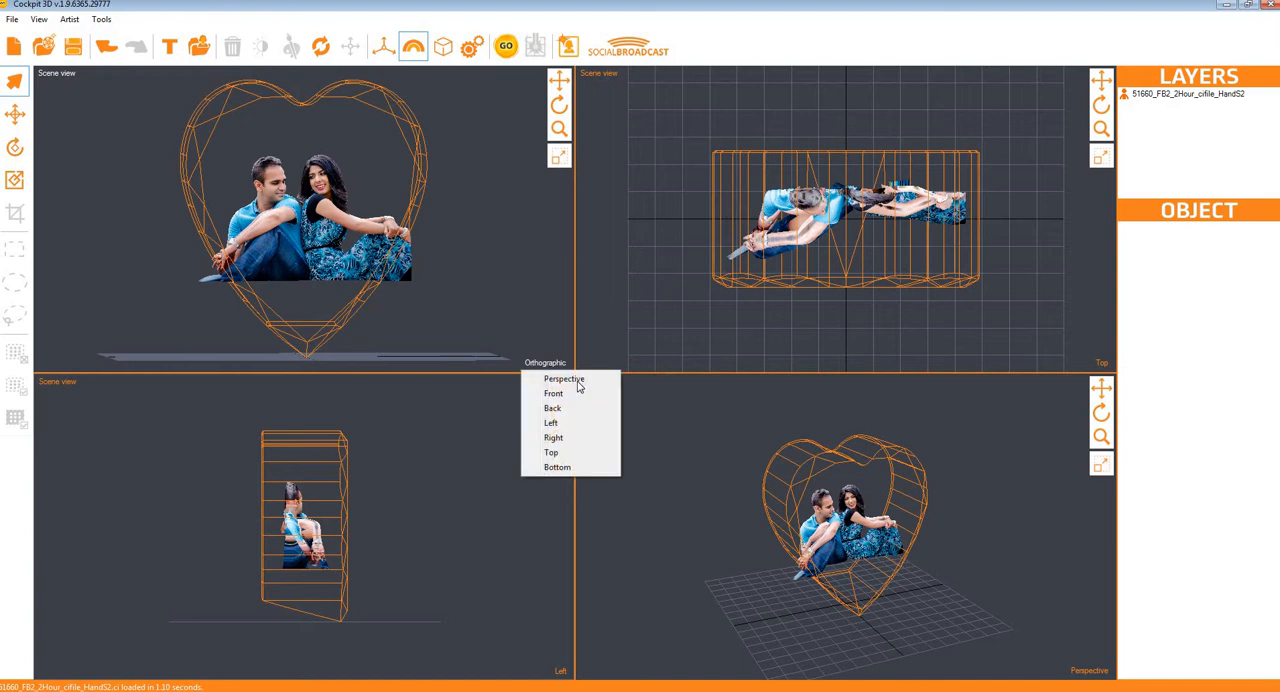
key("Return")
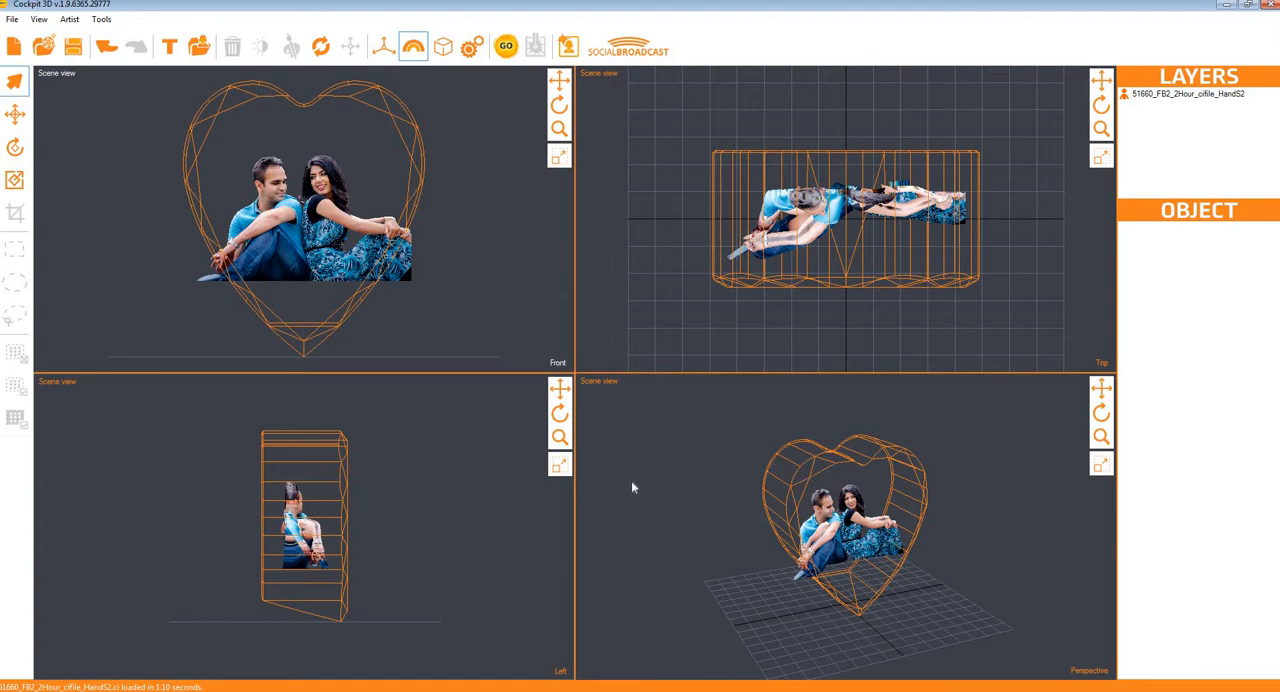
left_click(557, 363)
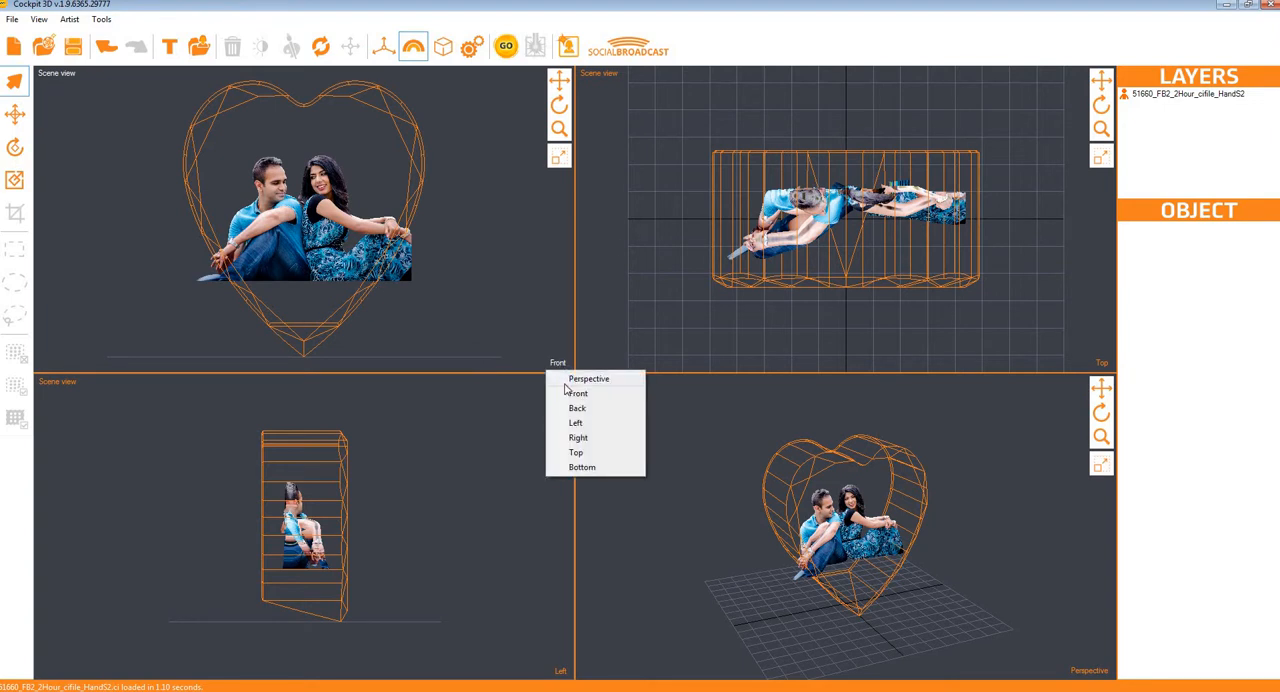
left_click(604, 443)
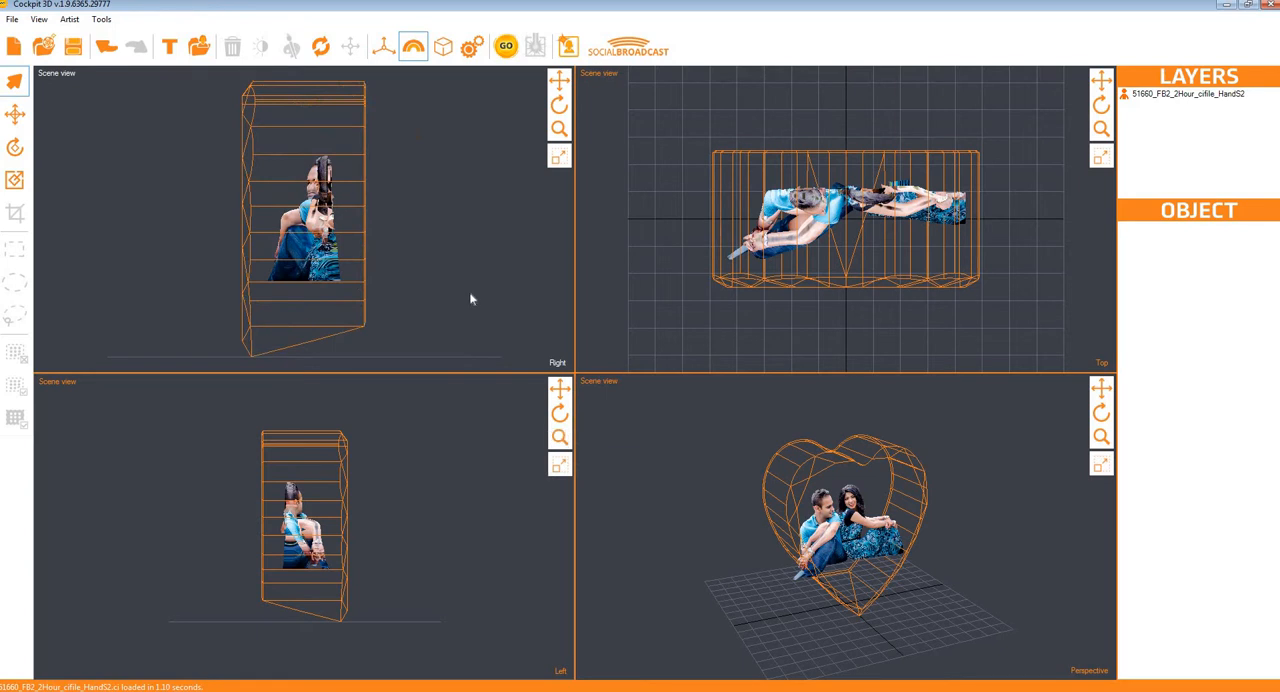
left_click(557, 363)
left_click(580, 393)
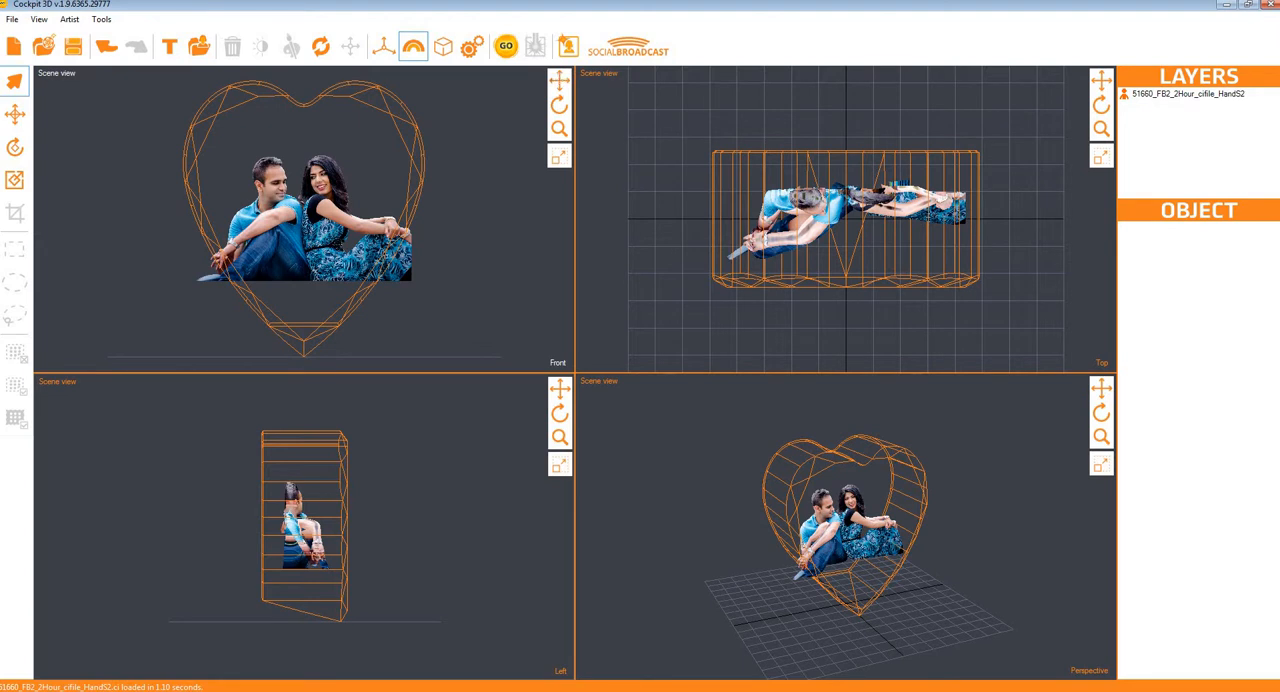
Step: Shift and slightly tilt the front view of the heart crystal, and expand that single view to fill the workspace
mouse_move(559, 80)
left_mouse_down()
mouse_move(467, 82)
mouse_move(624, 90)
mouse_move(480, 88)
mouse_move(568, 75)
mouse_move(555, 90)
left_mouse_up()
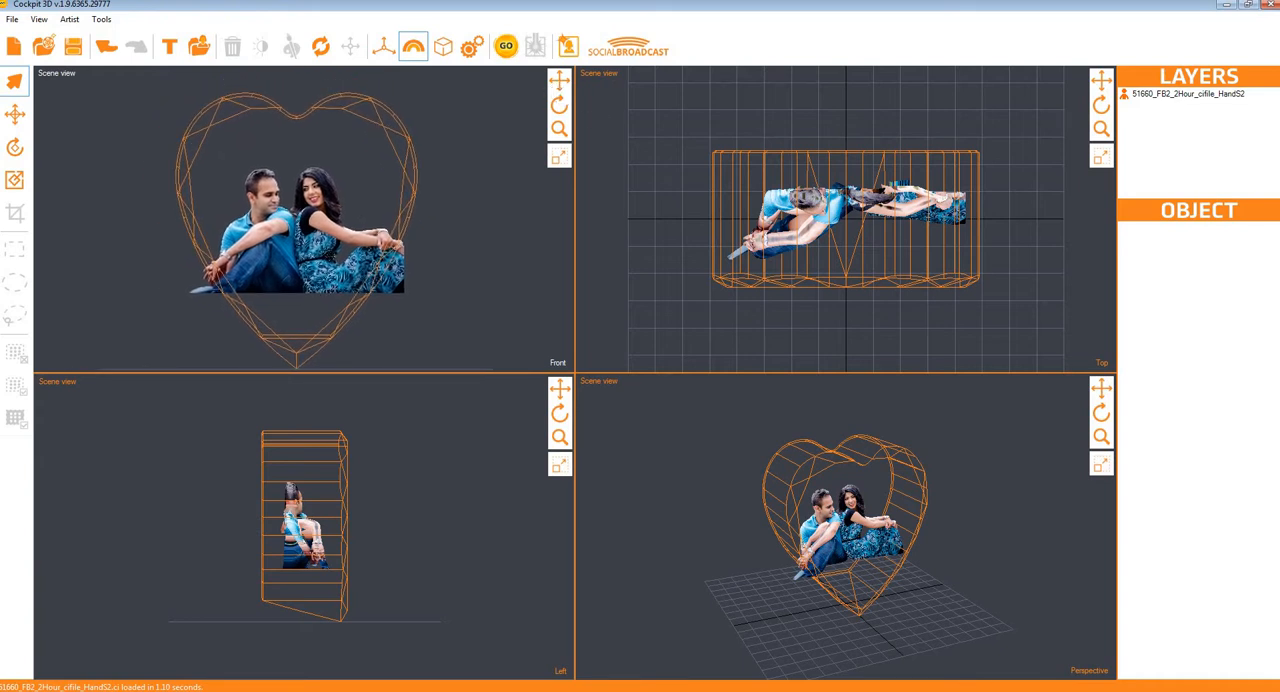
left_click_drag(559, 105, 561, 136)
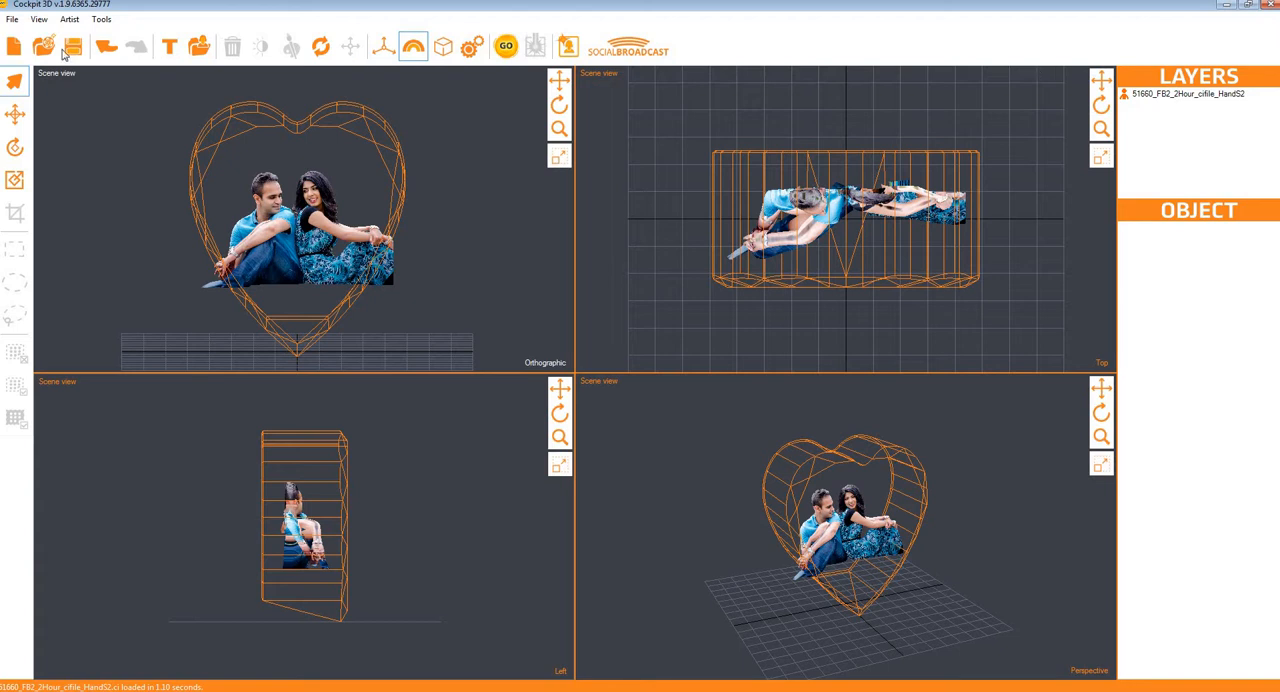
left_click(559, 158)
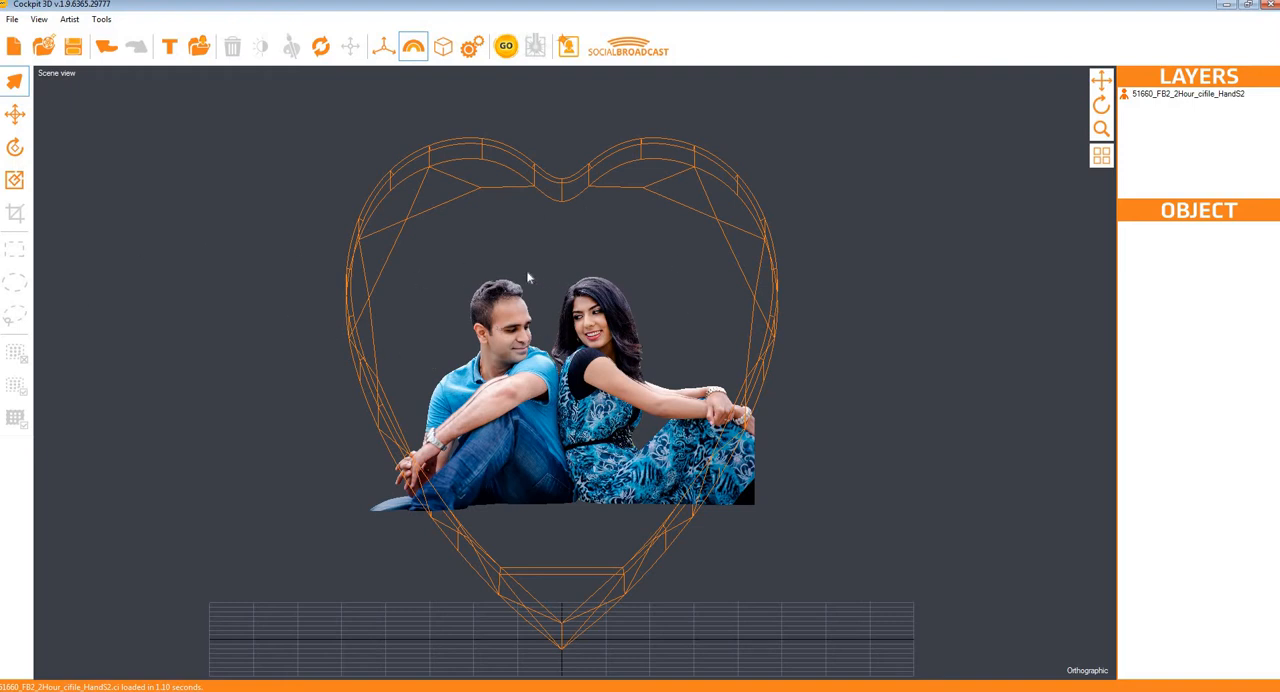
Step: Import a second copy of 51660_FB2_2Hour_cifile_HandS2 and move it above the original to about Y 35.15
left_click(200, 47)
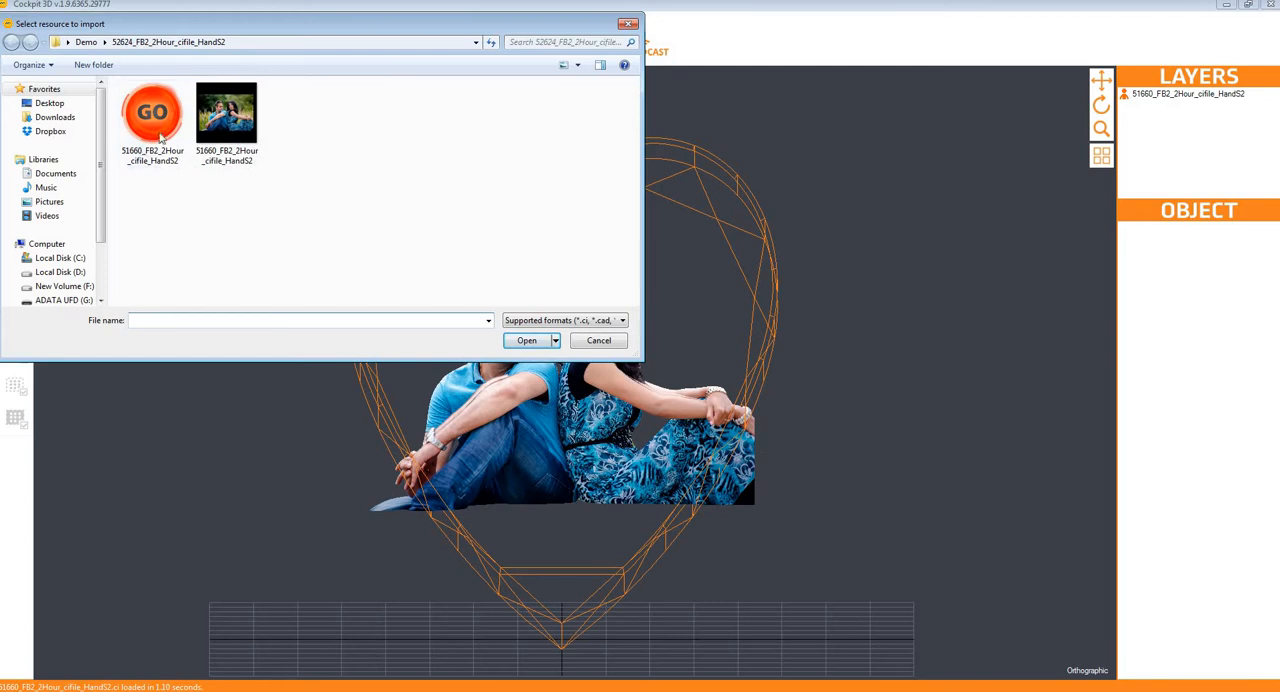
left_click(149, 113)
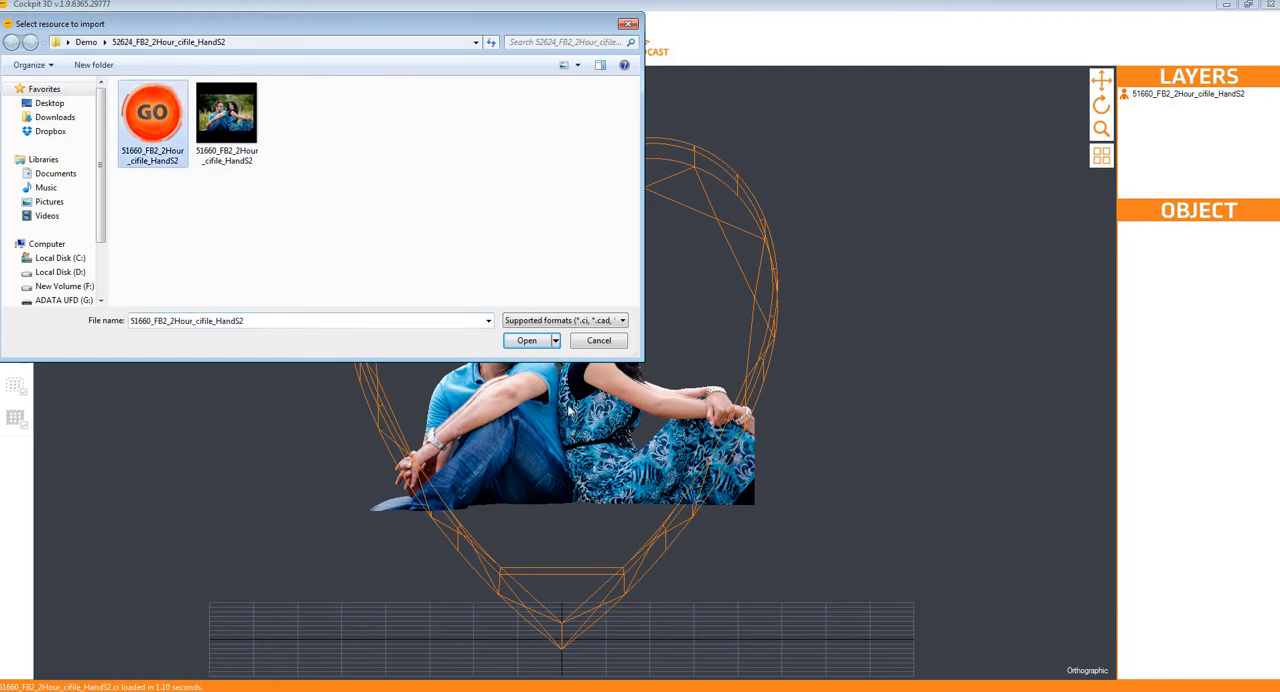
left_click(528, 341)
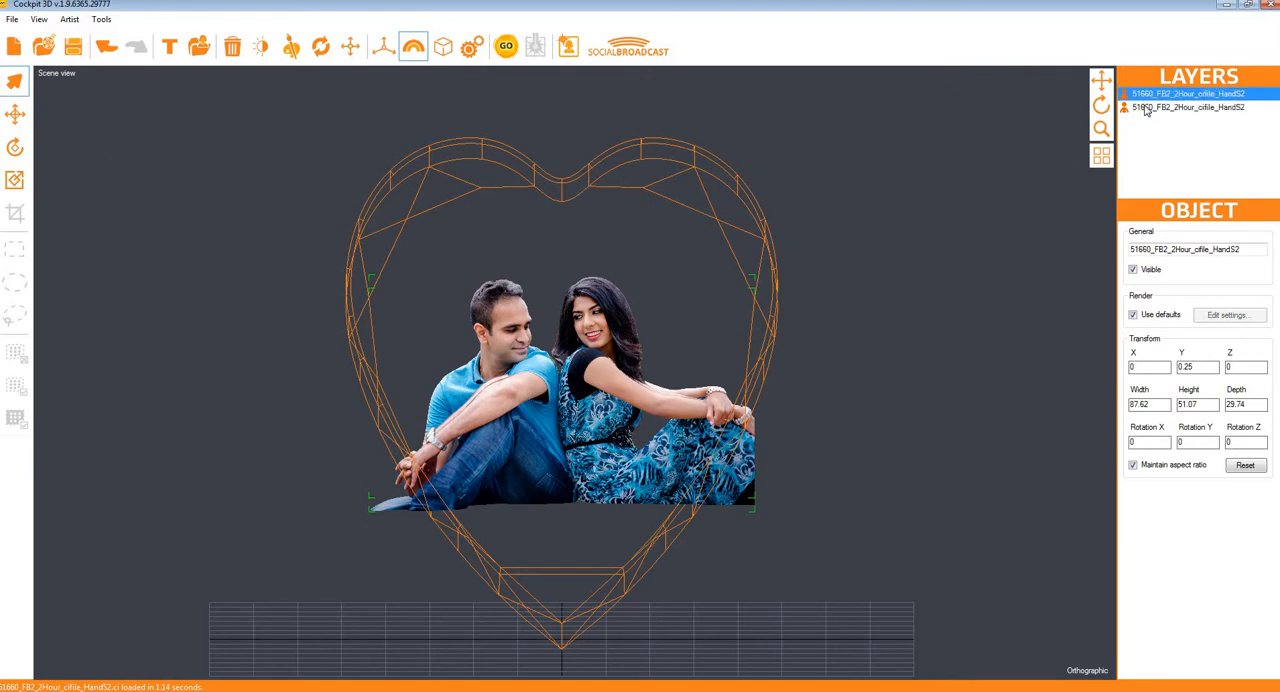
left_click(15, 114)
left_click_drag(562, 318, 562, 164)
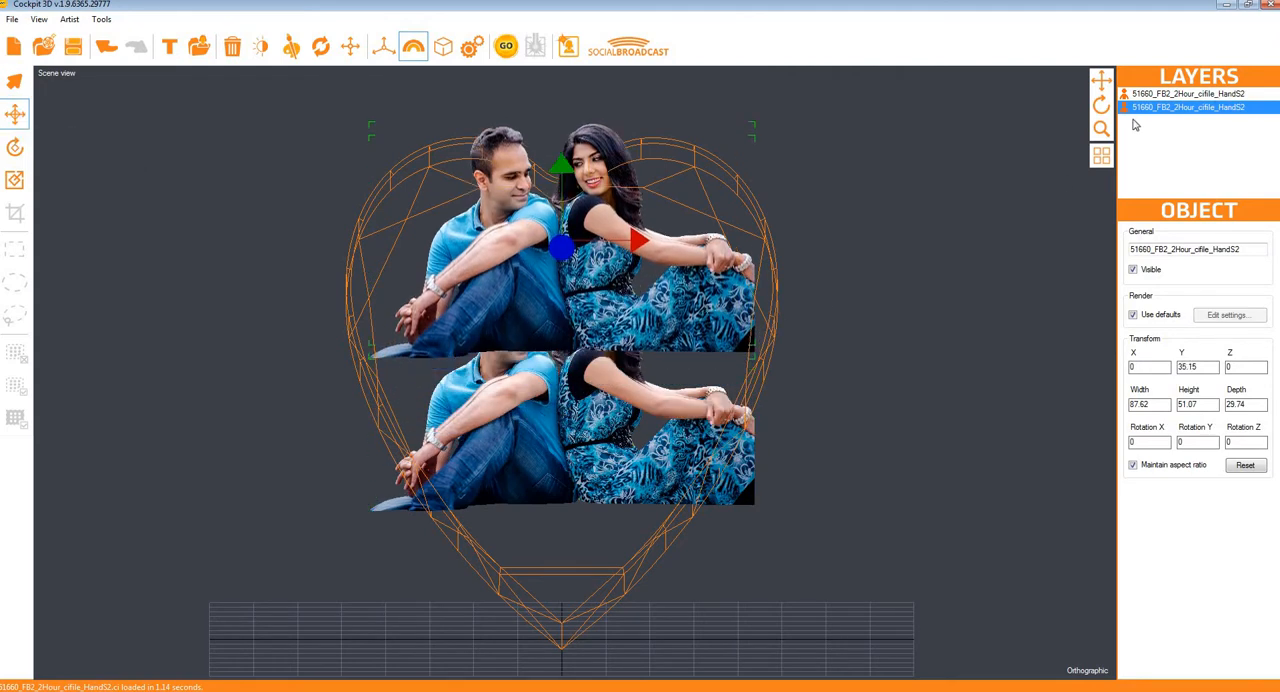
Step: Delete the duplicate couple model from the scene, keeping one copy inside the heart
left_click(1157, 95)
key("Delete")
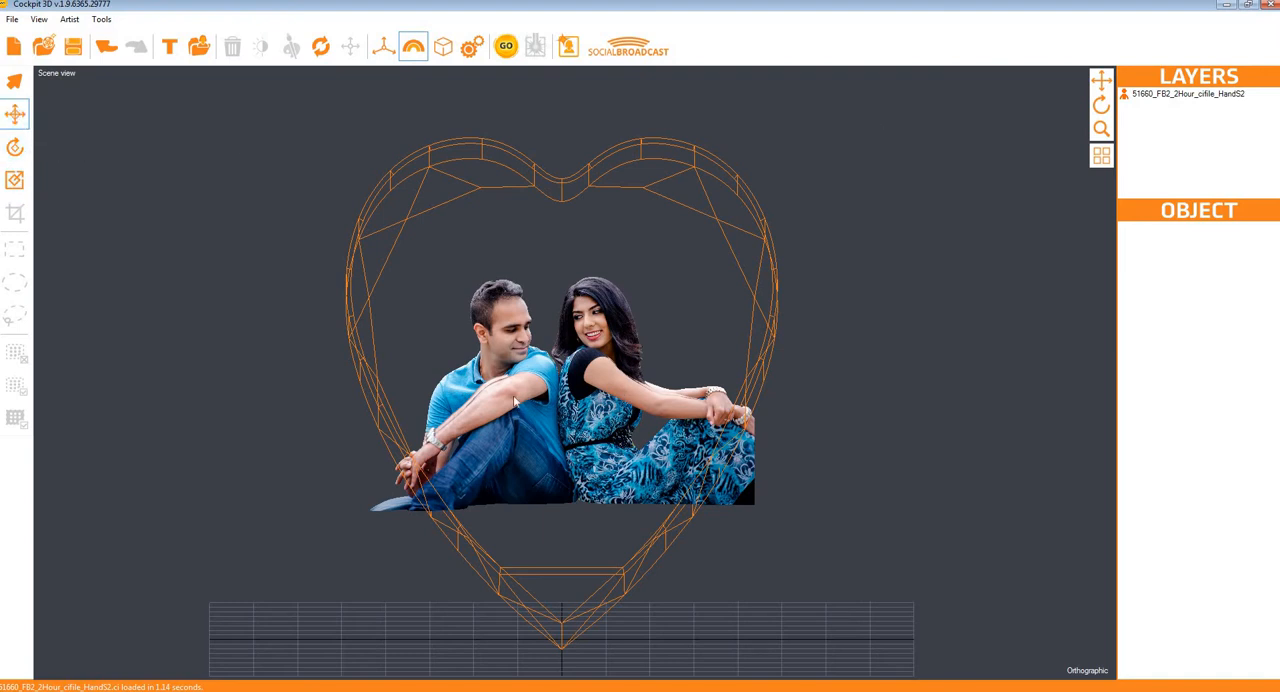
Step: Reposition the couple model inside the heart to about X 1.67, Y 2.81, Z -0.35
left_click(1147, 95)
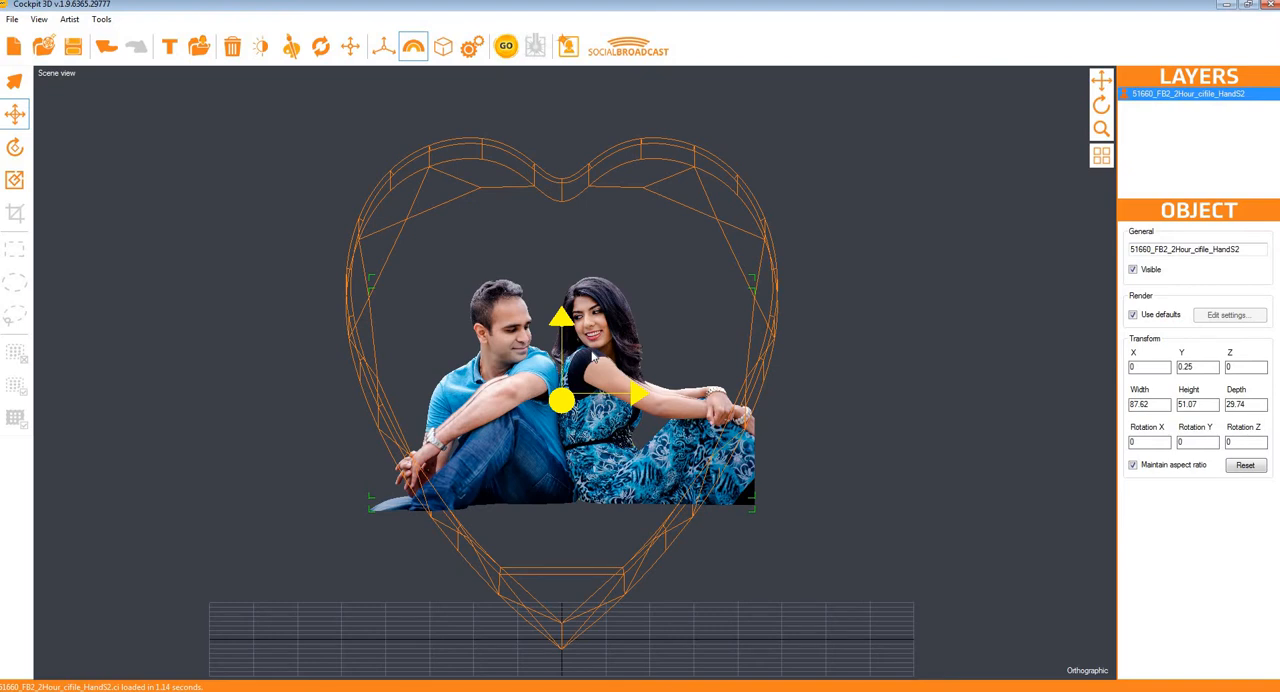
mouse_move(593, 355)
left_mouse_down()
mouse_move(595, 286)
mouse_move(666, 298)
mouse_move(666, 352)
mouse_move(609, 340)
left_mouse_up()
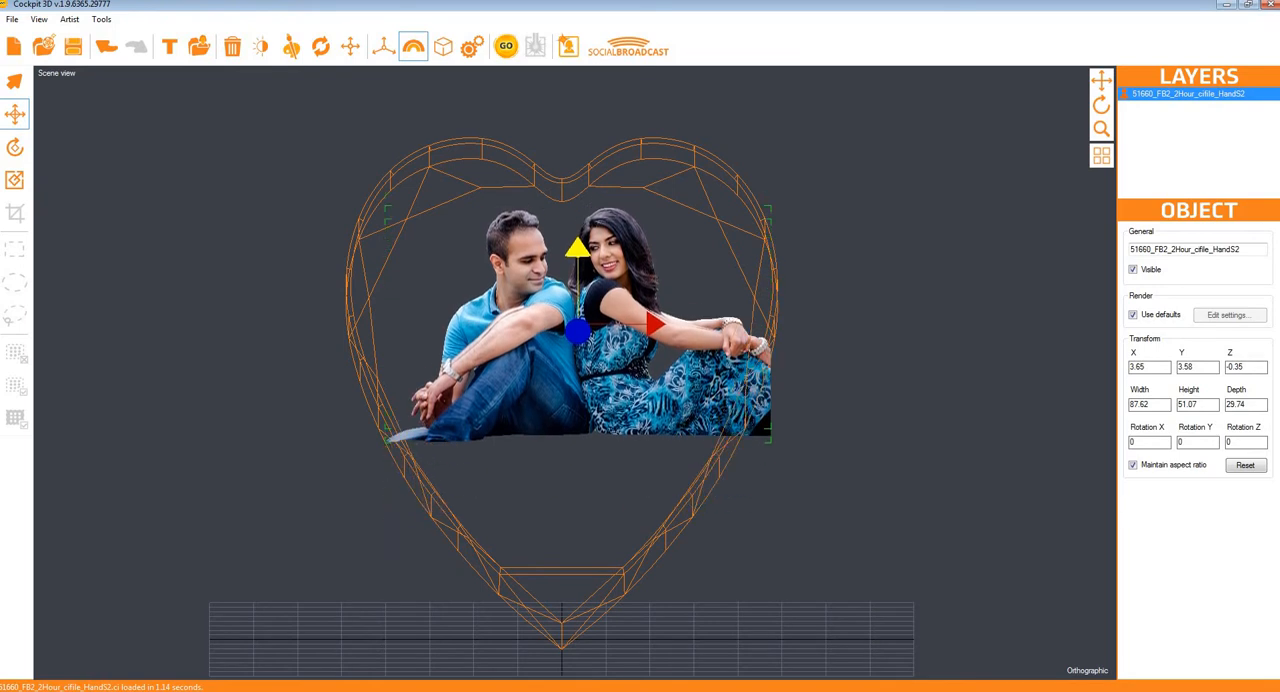
left_click_drag(578, 311, 578, 309)
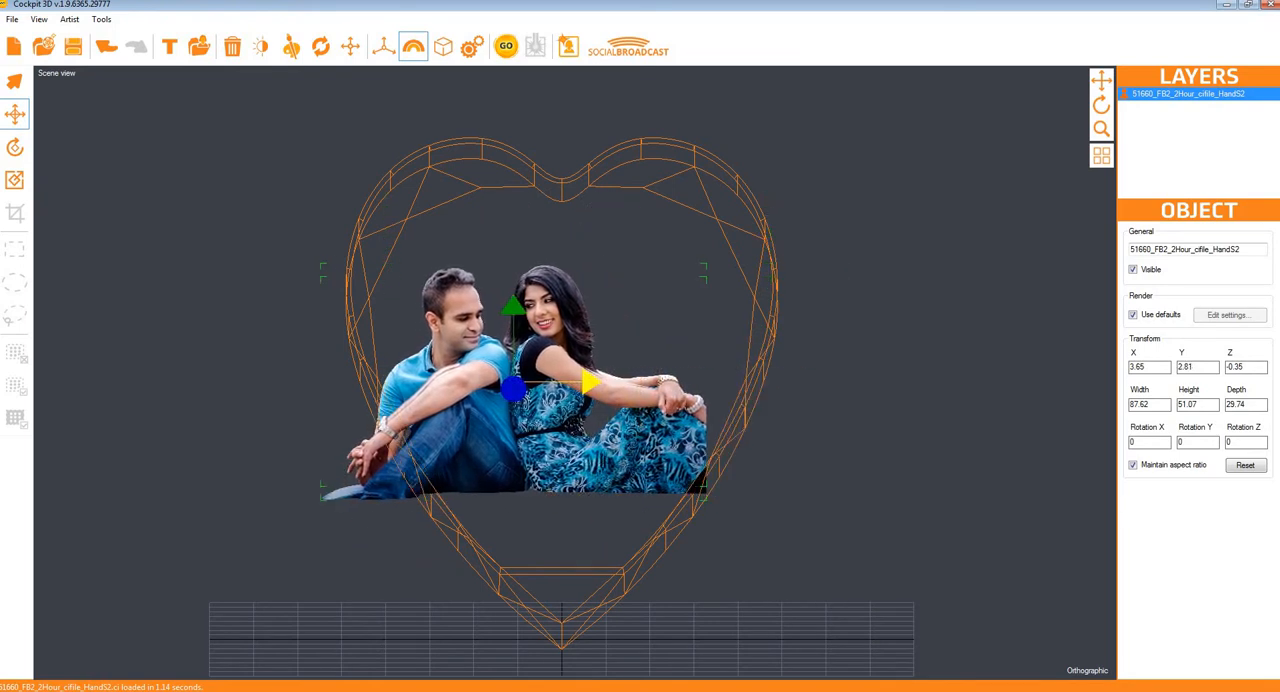
left_click_drag(659, 382, 647, 382)
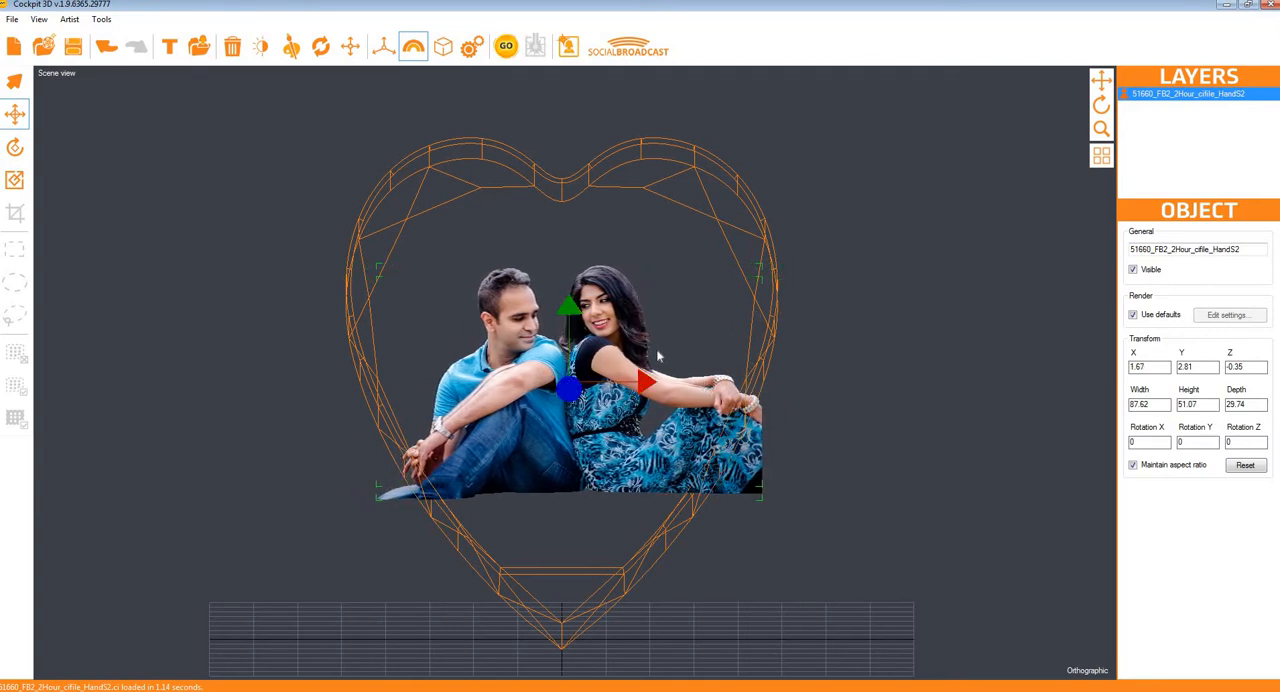
Step: Try rotating the couple model about its axes and undo the rotations
left_click(15, 150)
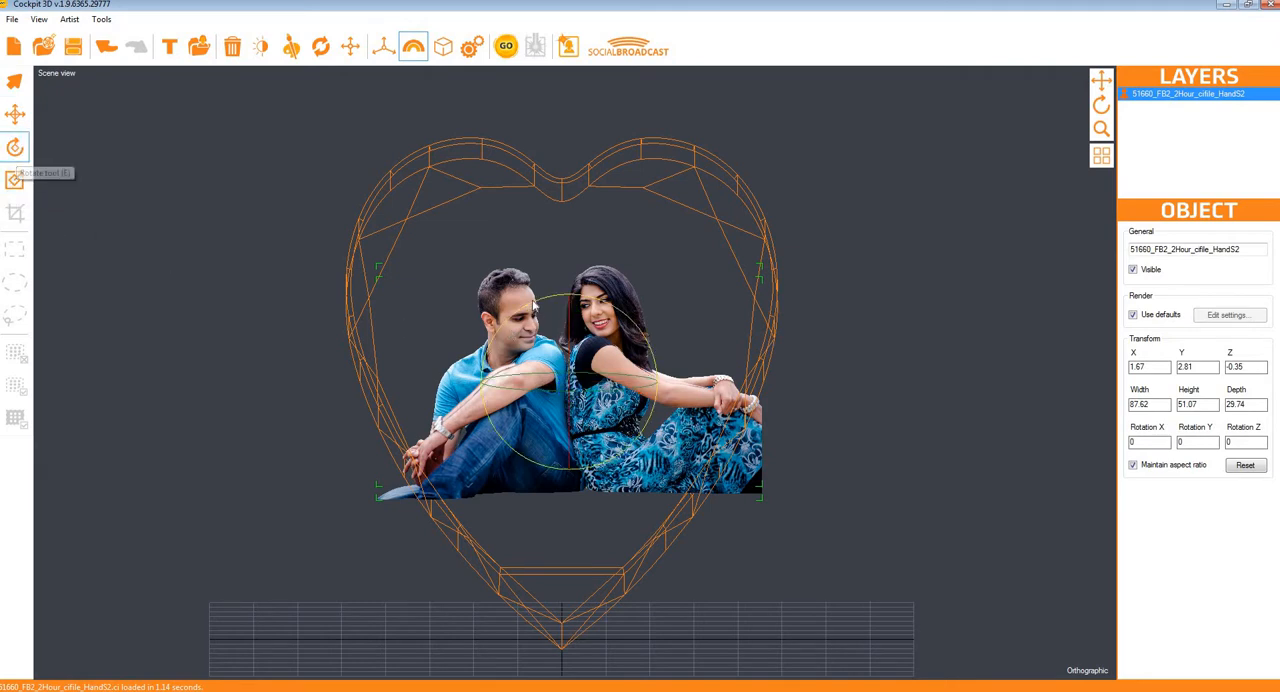
left_click_drag(570, 306, 571, 421)
left_click(105, 47)
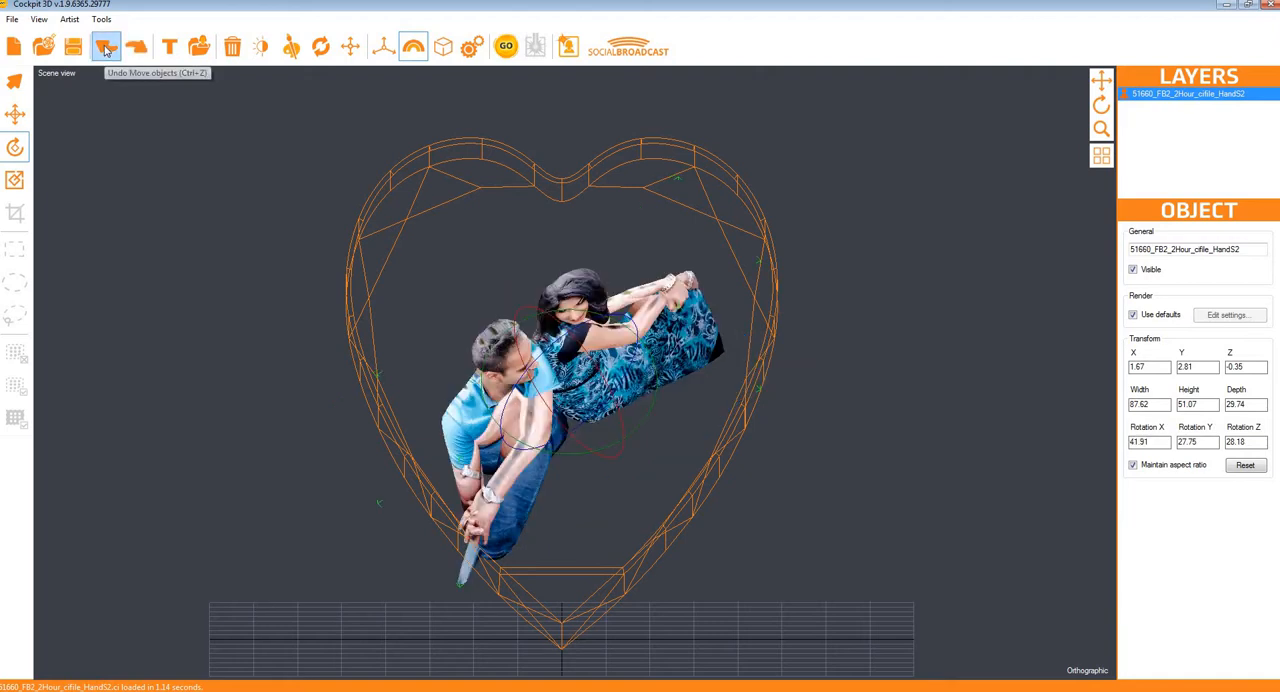
left_click(105, 47)
left_click(105, 47)
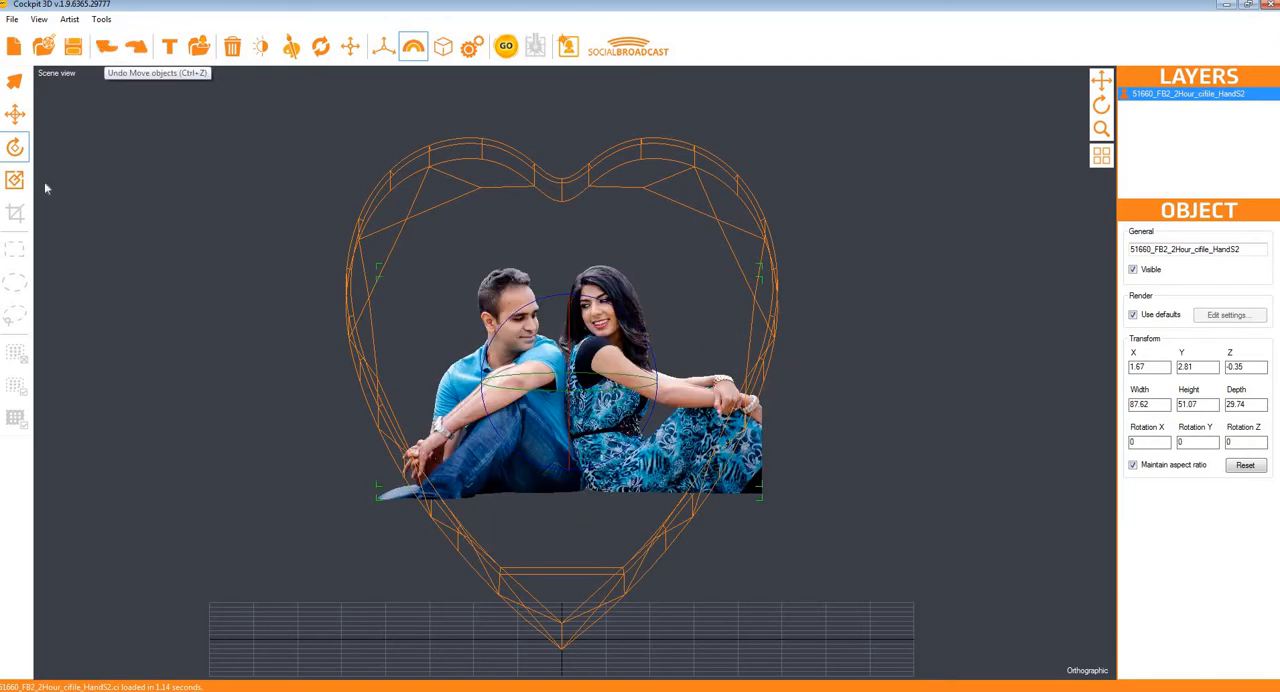
Step: Scale the couple model up proportionally to about 126.6 wide and, in the Front view, raise it to about Y 9.82
left_click(14, 180)
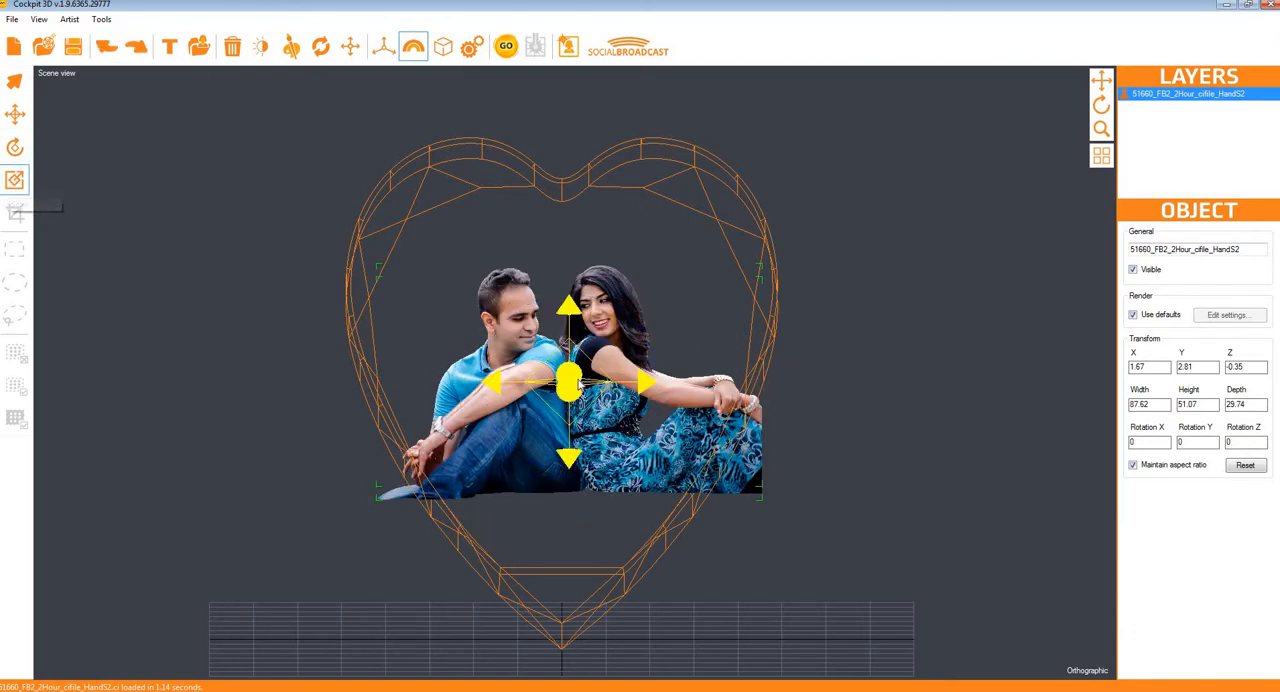
left_click_drag(580, 370, 574, 406)
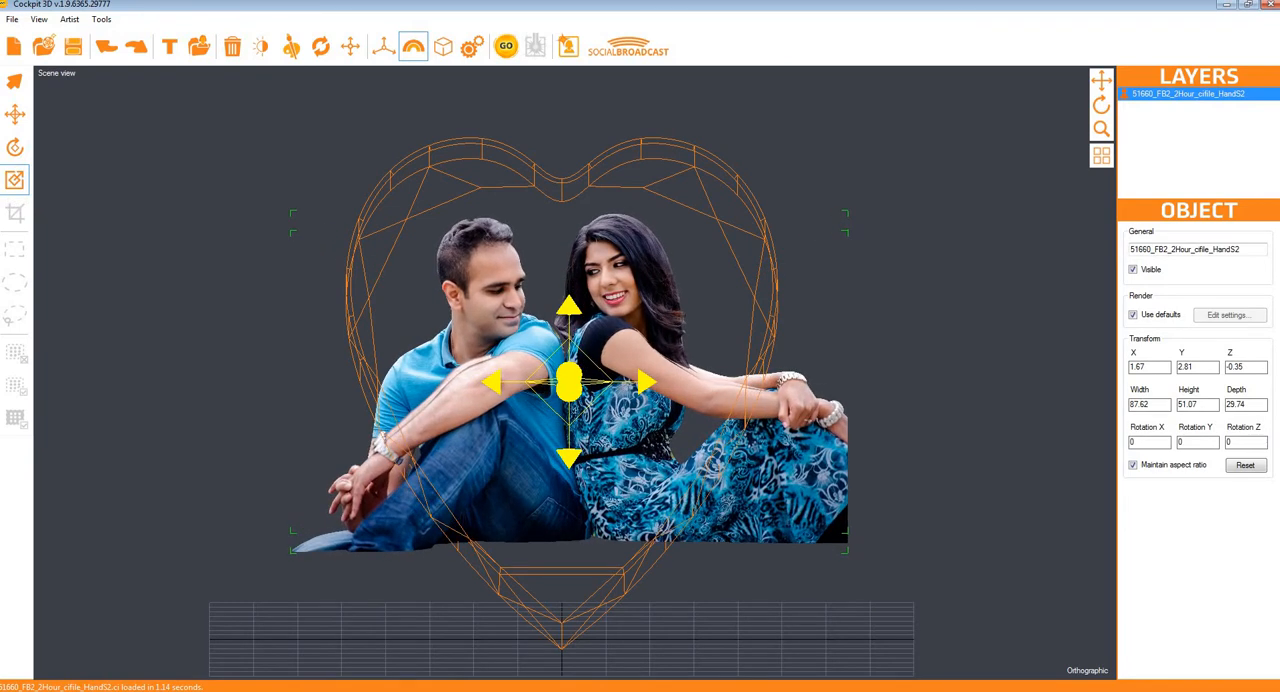
left_click(1088, 671)
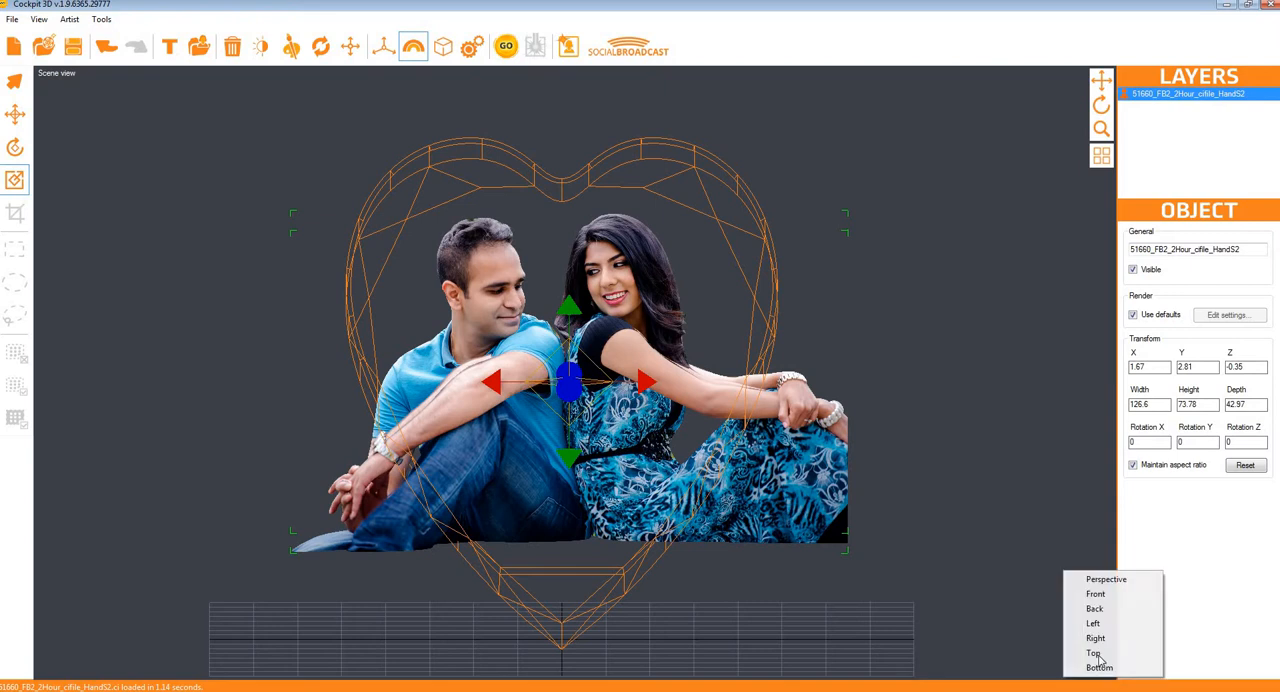
left_click(1096, 594)
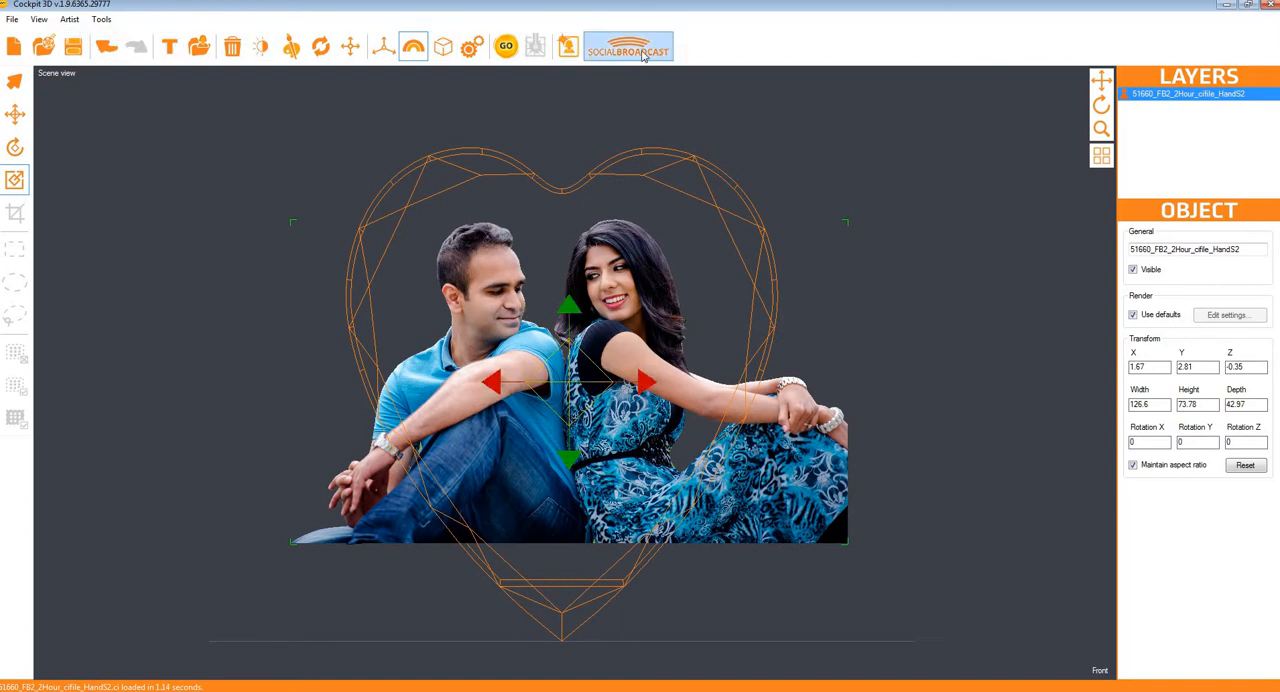
left_click(14, 114)
left_click_drag(568, 305, 568, 274)
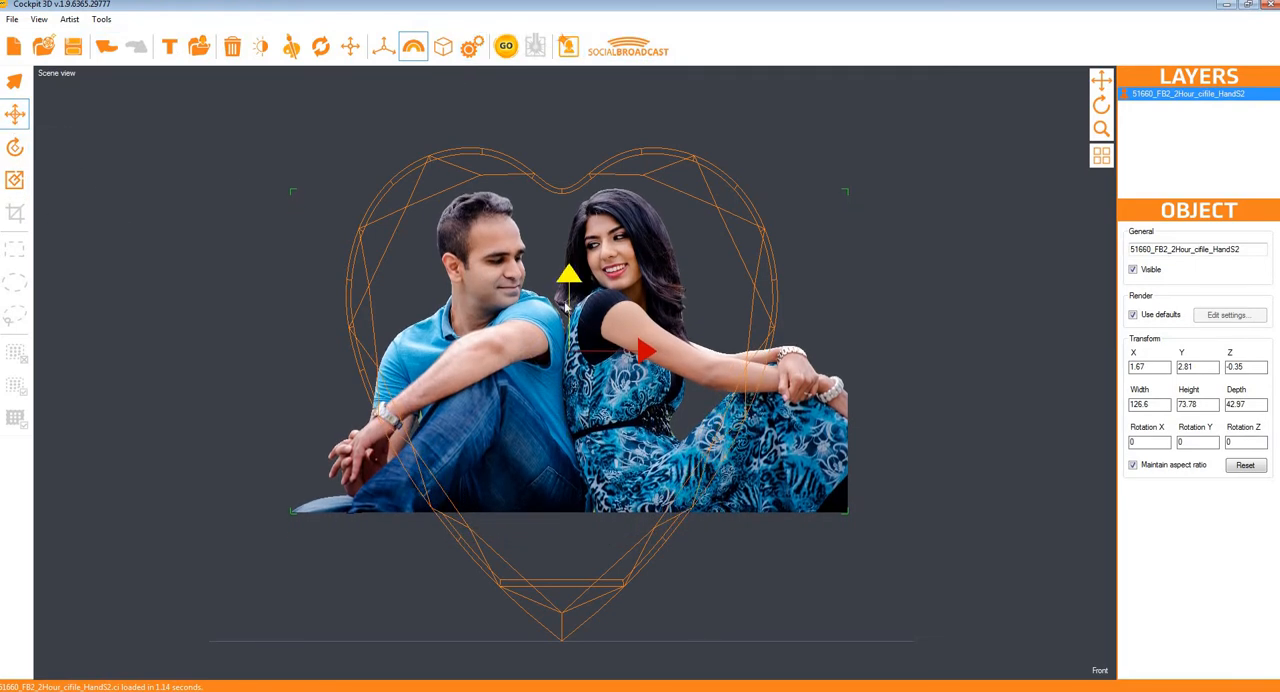
Step: Add a text object reading "Demo 123" to the scene
left_click(170, 49)
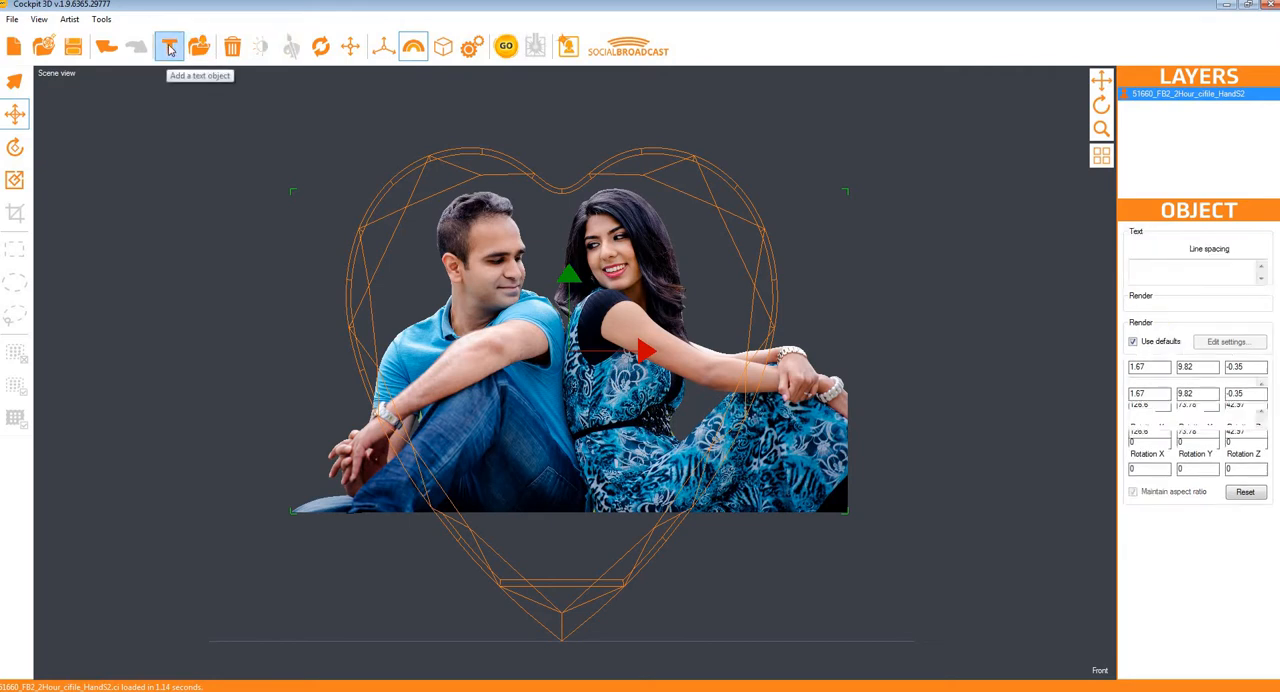
key("ctrl+a")
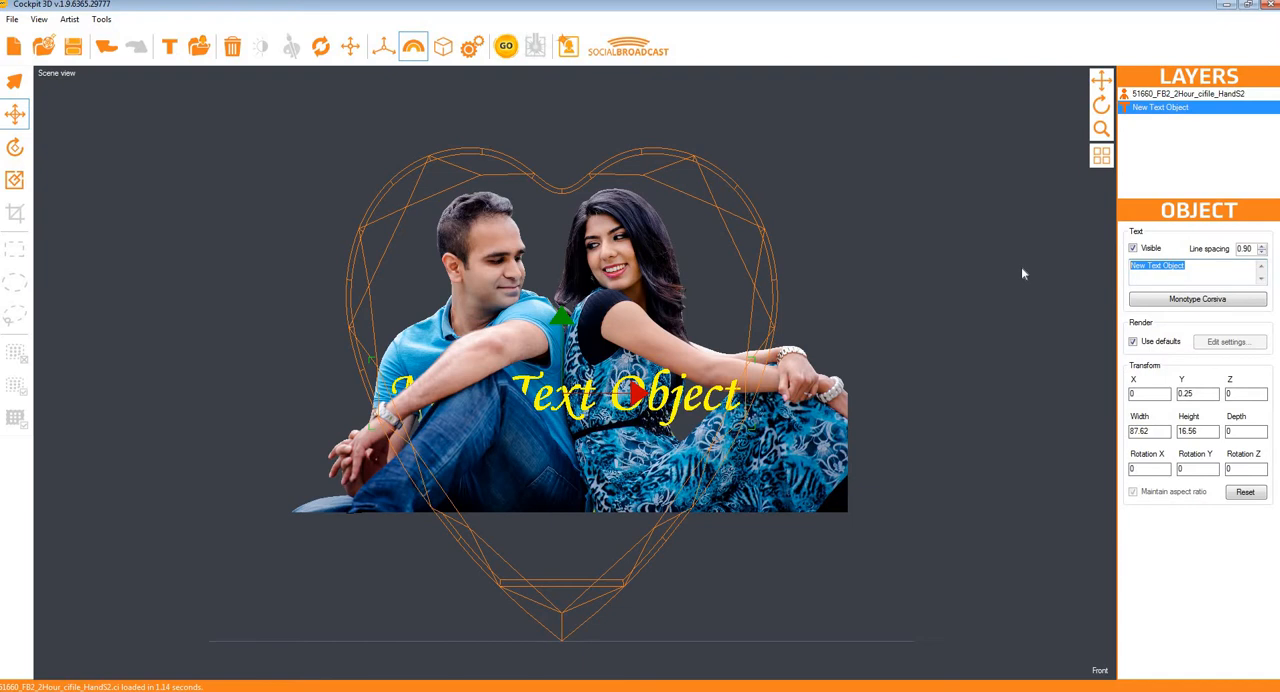
type("T")
key("Tab")
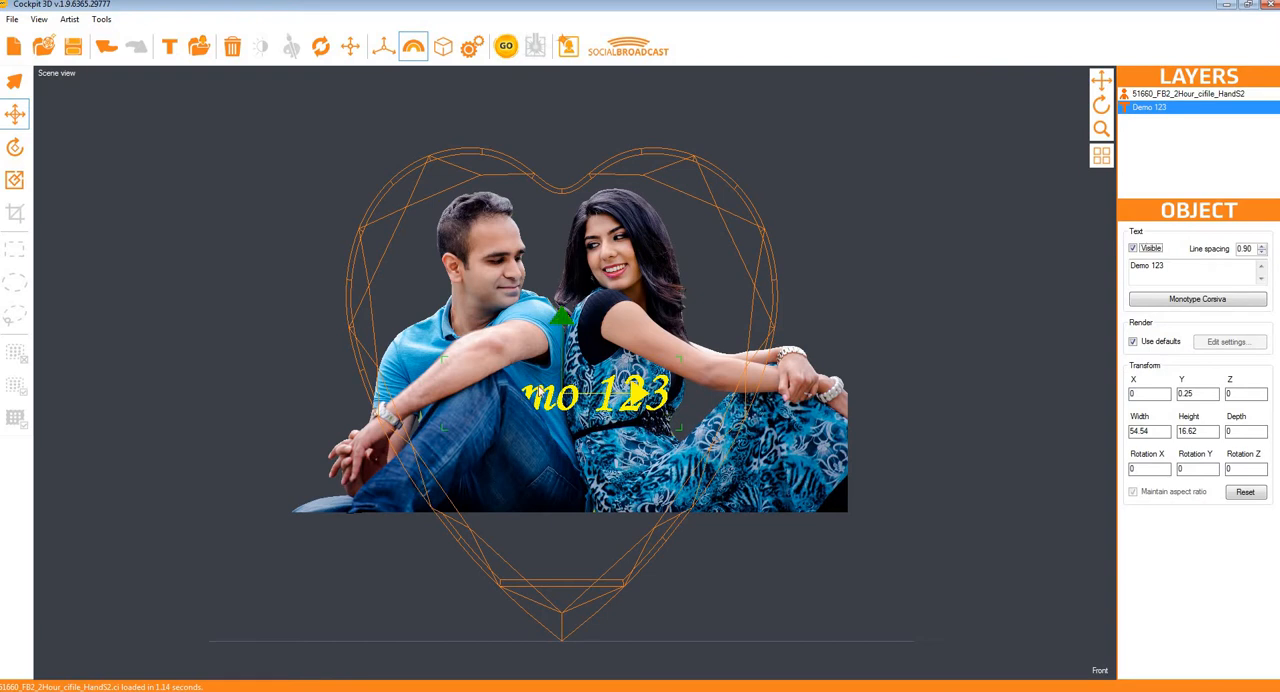
Step: Move the text below the couple to about Y -32.94 and scale it down to about 33.68 wide by 10.33 high
left_click_drag(635, 394, 638, 540)
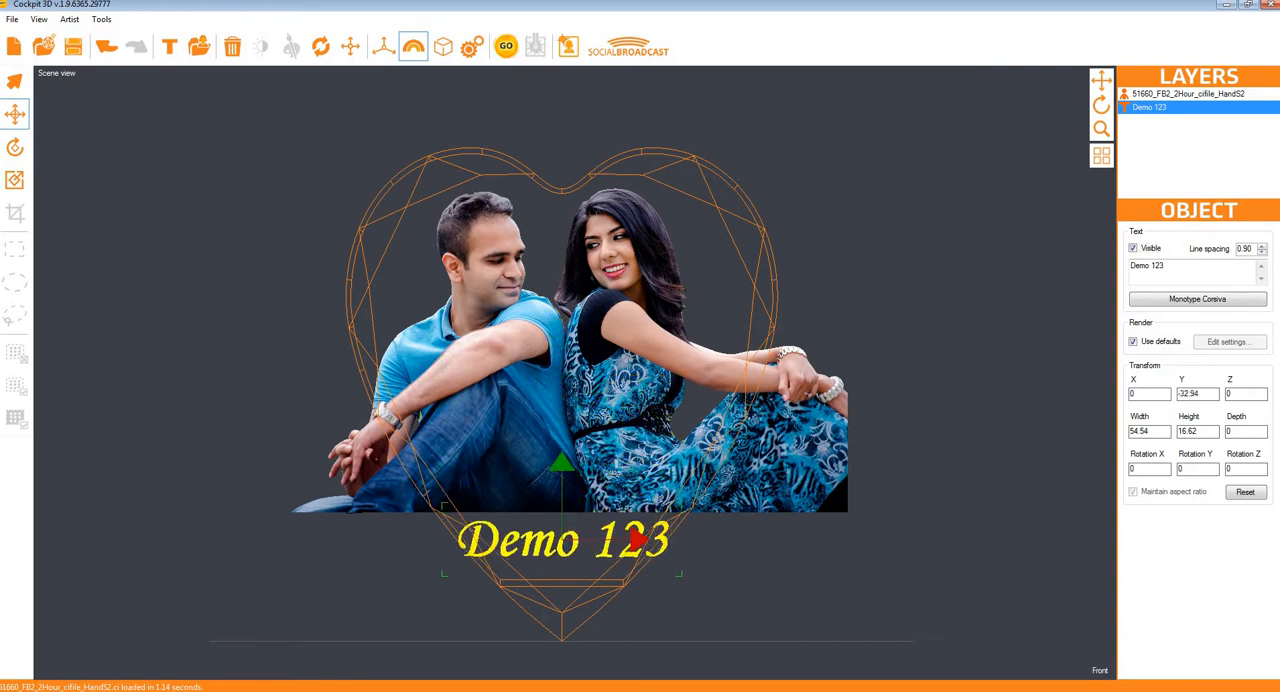
left_click(15, 181)
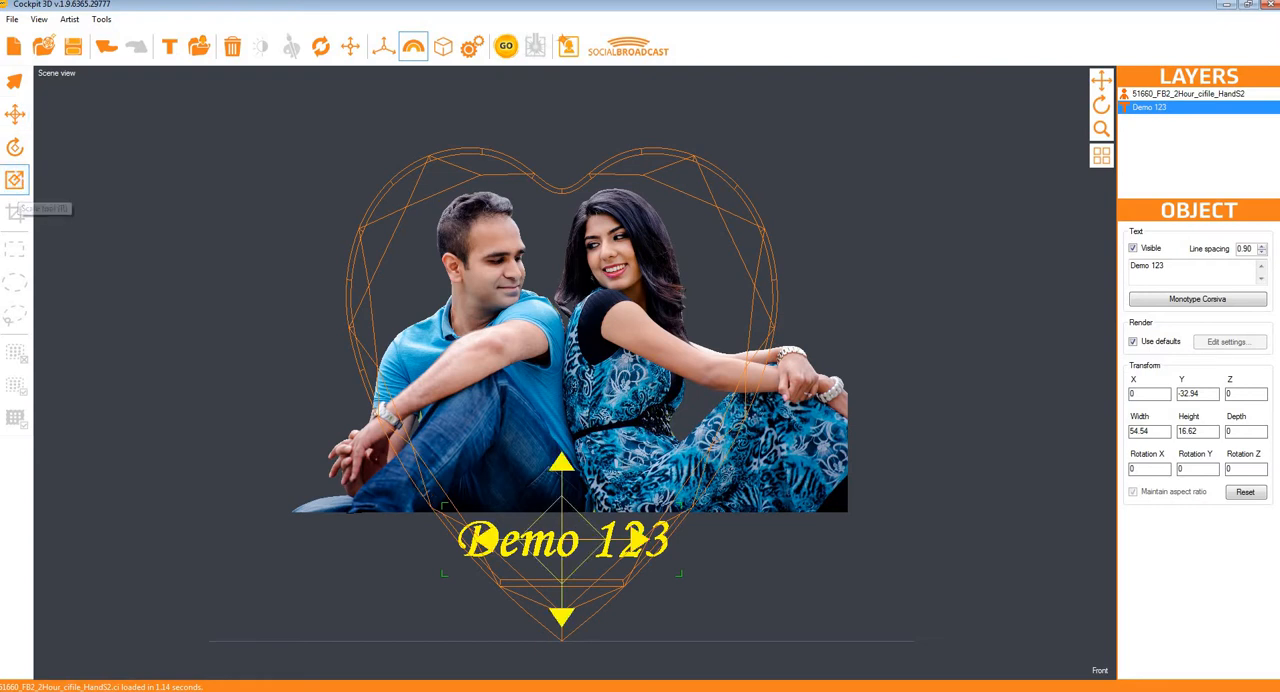
left_click_drag(485, 552, 520, 557)
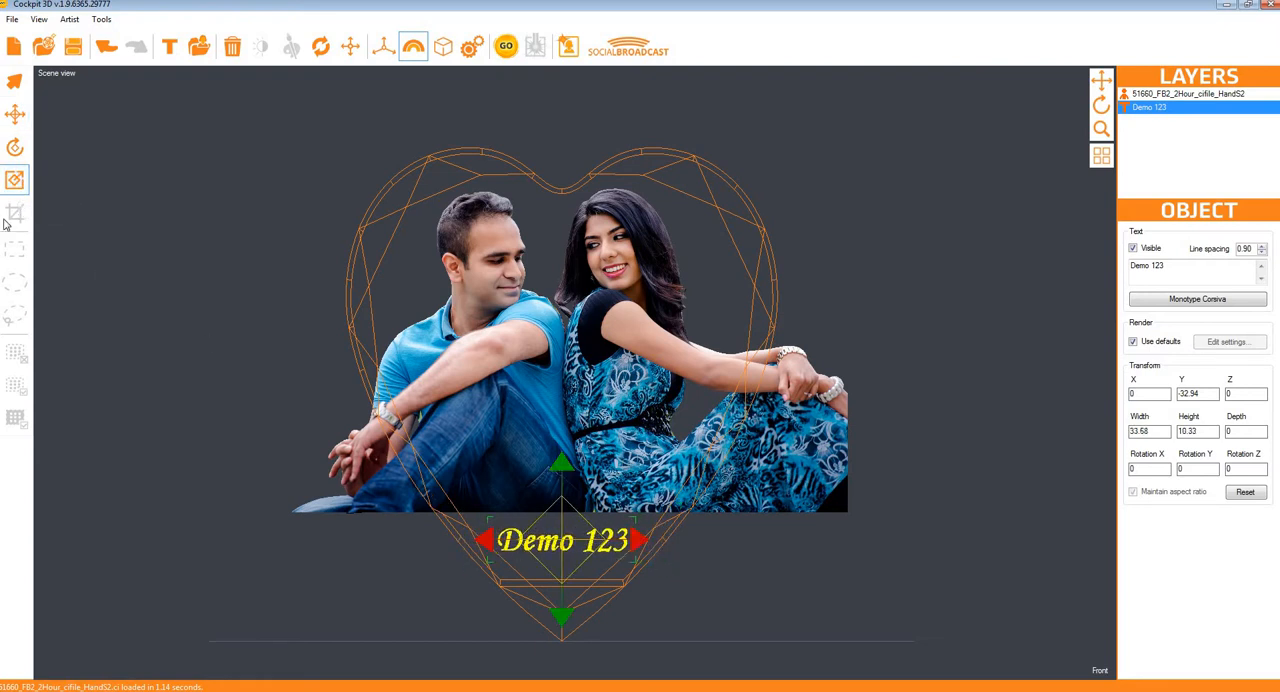
Step: Raise the "Demo 123" text to about Y -31.11 and look at its font options
left_click(15, 113)
left_click_drag(576, 512, 576, 504)
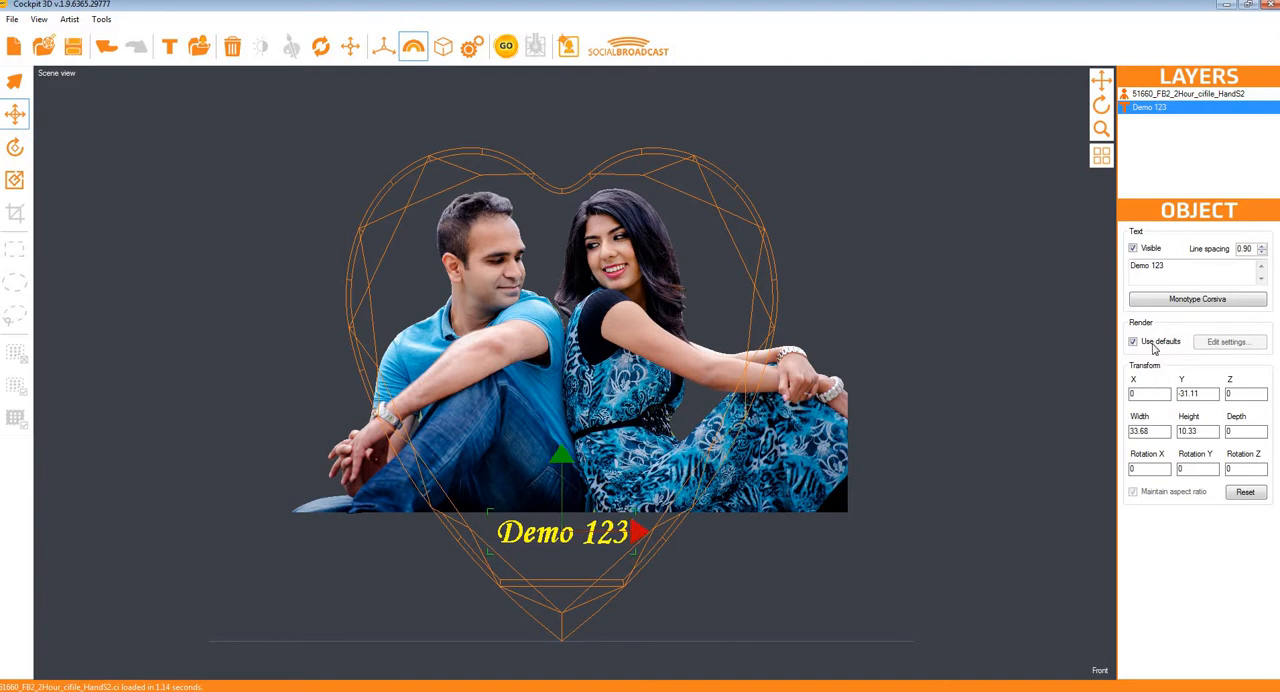
left_click(1174, 302)
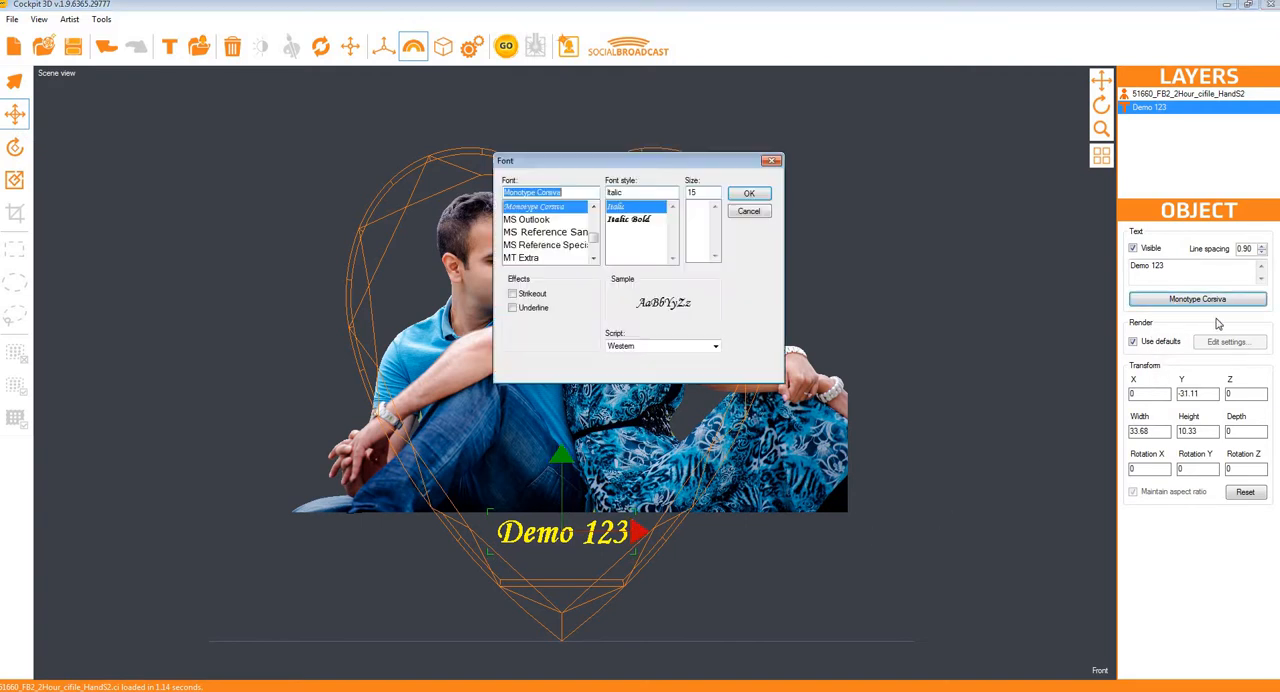
left_click(749, 211)
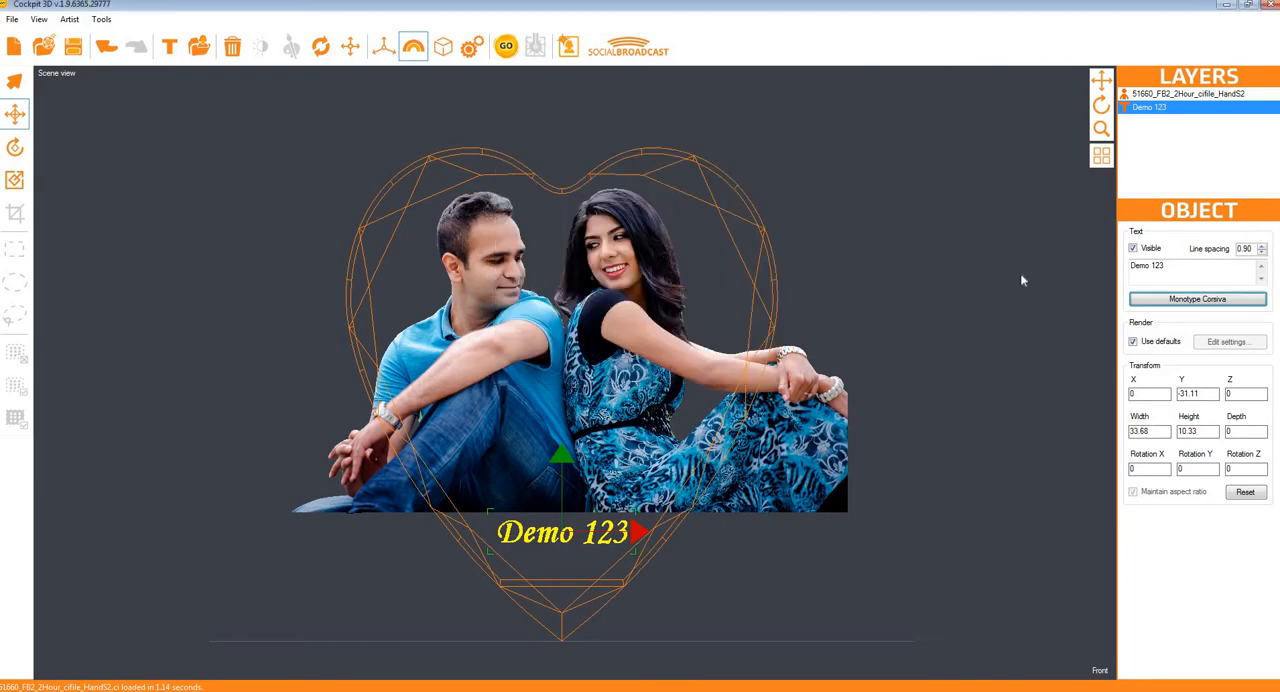
Step: Add a second line reading "123 Demo" to the text object and set its line spacing to 0.70
left_click(1197, 272)
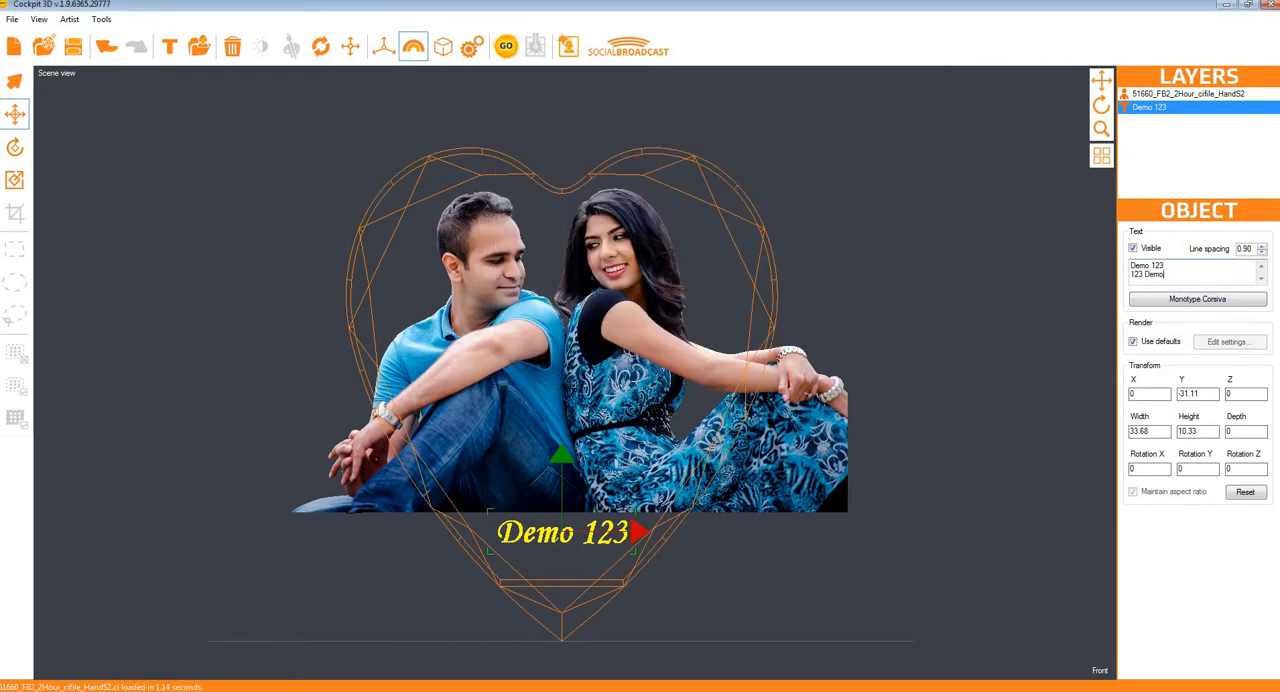
left_click(709, 549)
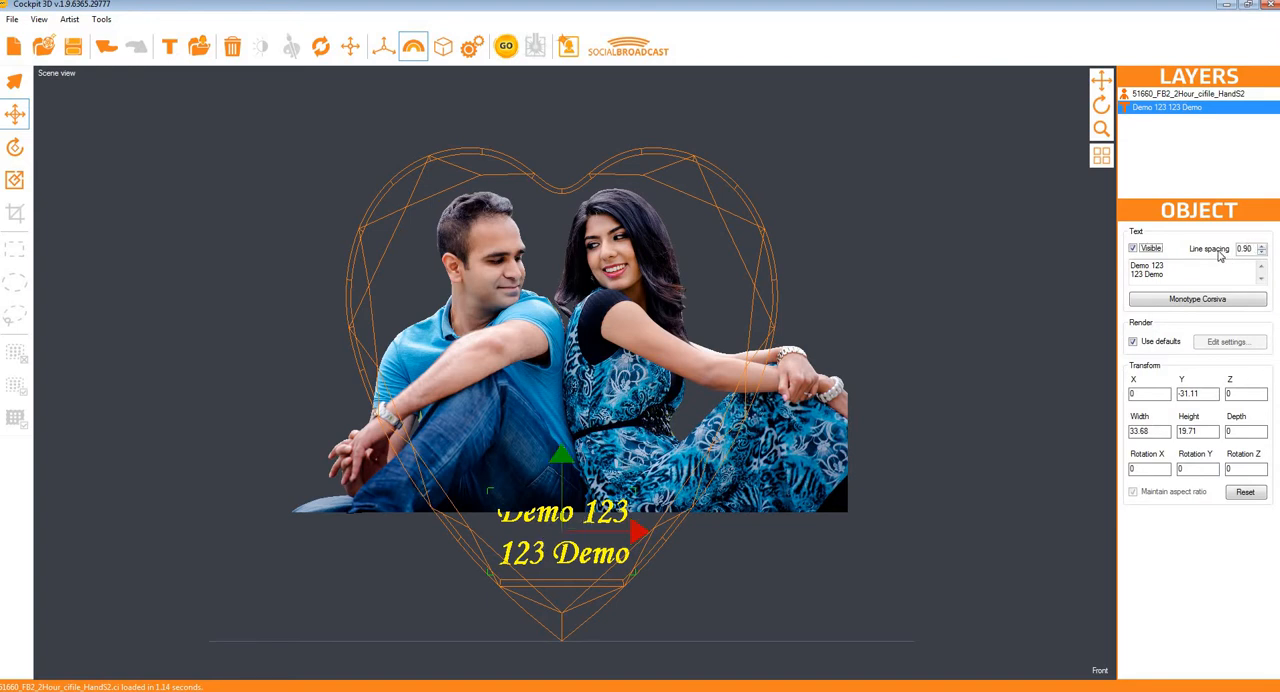
left_click(1262, 253)
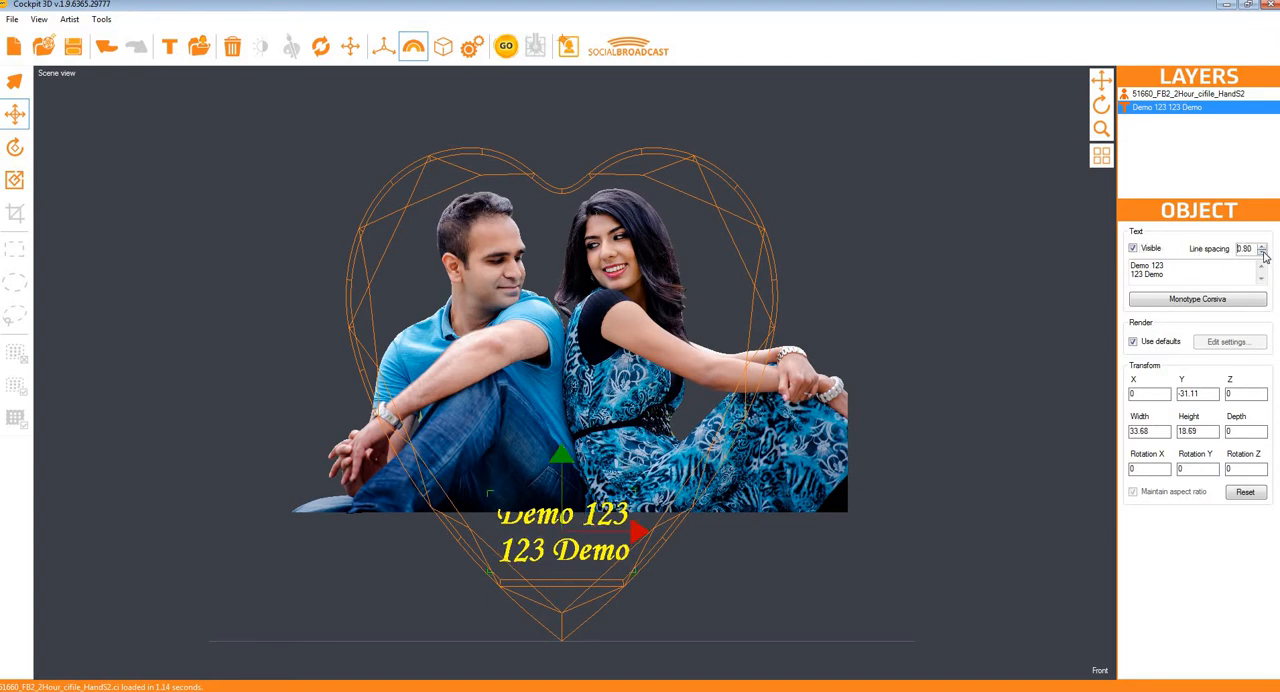
left_click(1262, 253)
Step: Scale the two-line text down to about 19.37 wide by 10.23 high and, in the Left view, move it to about Z 20.04
left_click(14, 180)
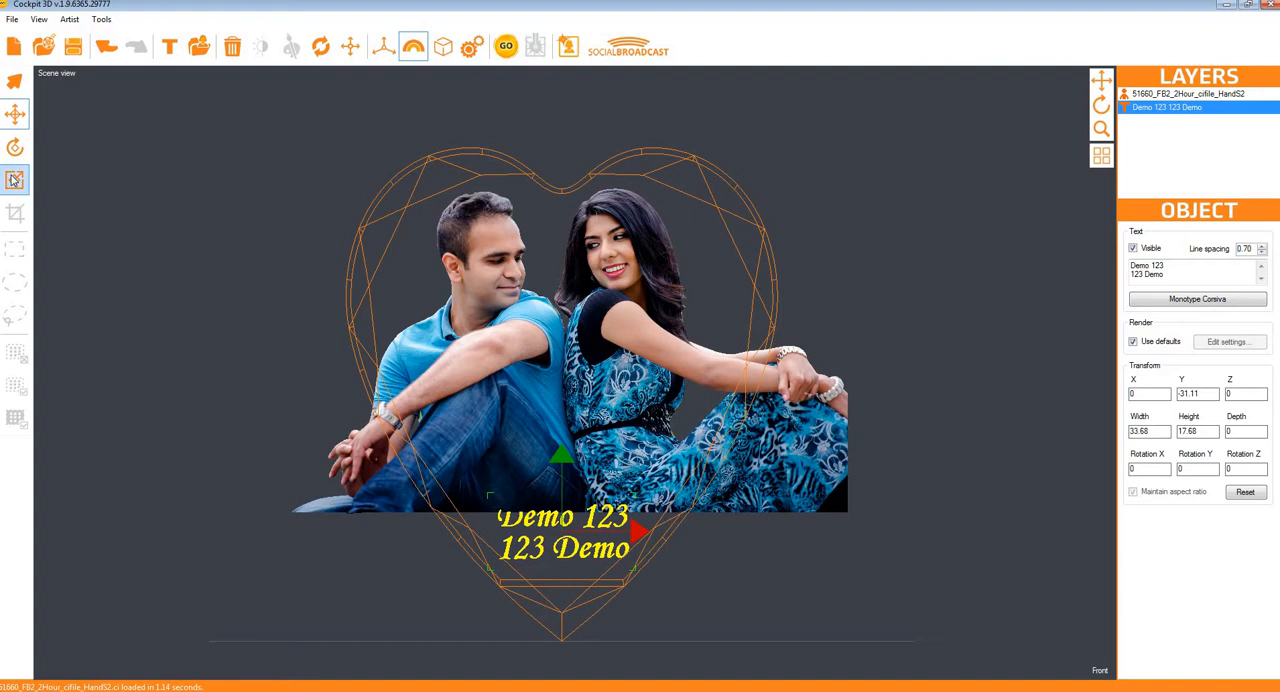
left_click_drag(640, 531, 607, 532)
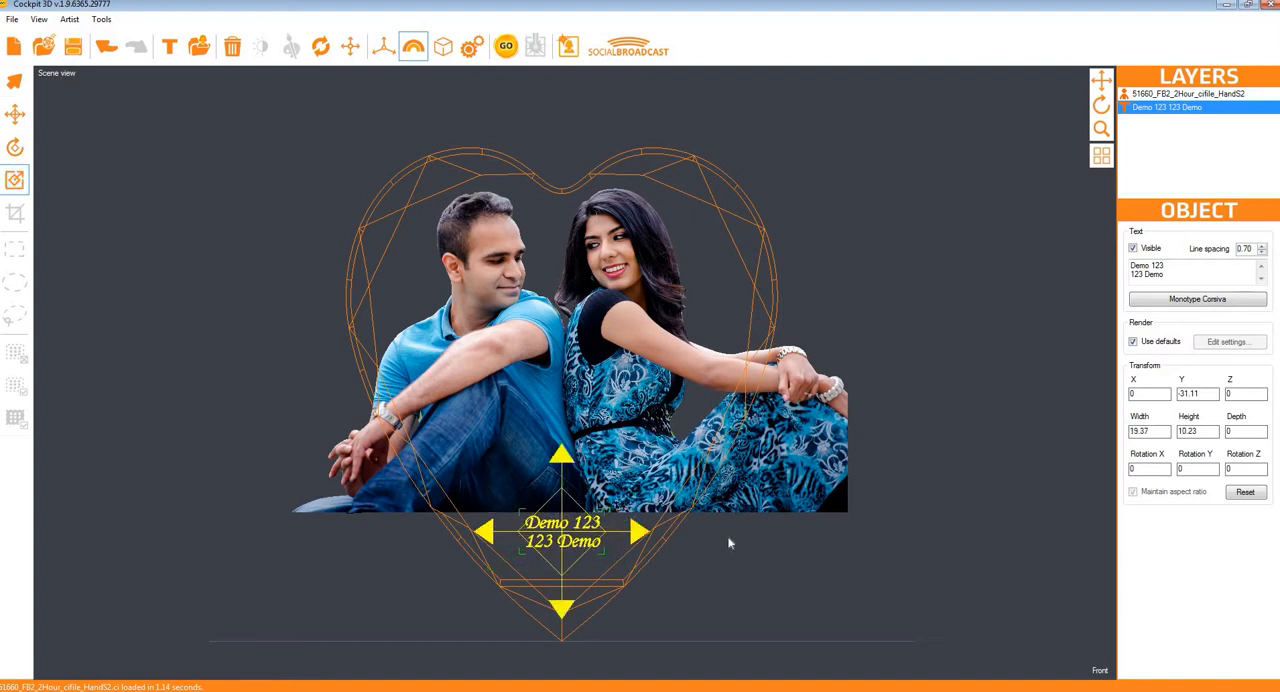
left_click(1101, 157)
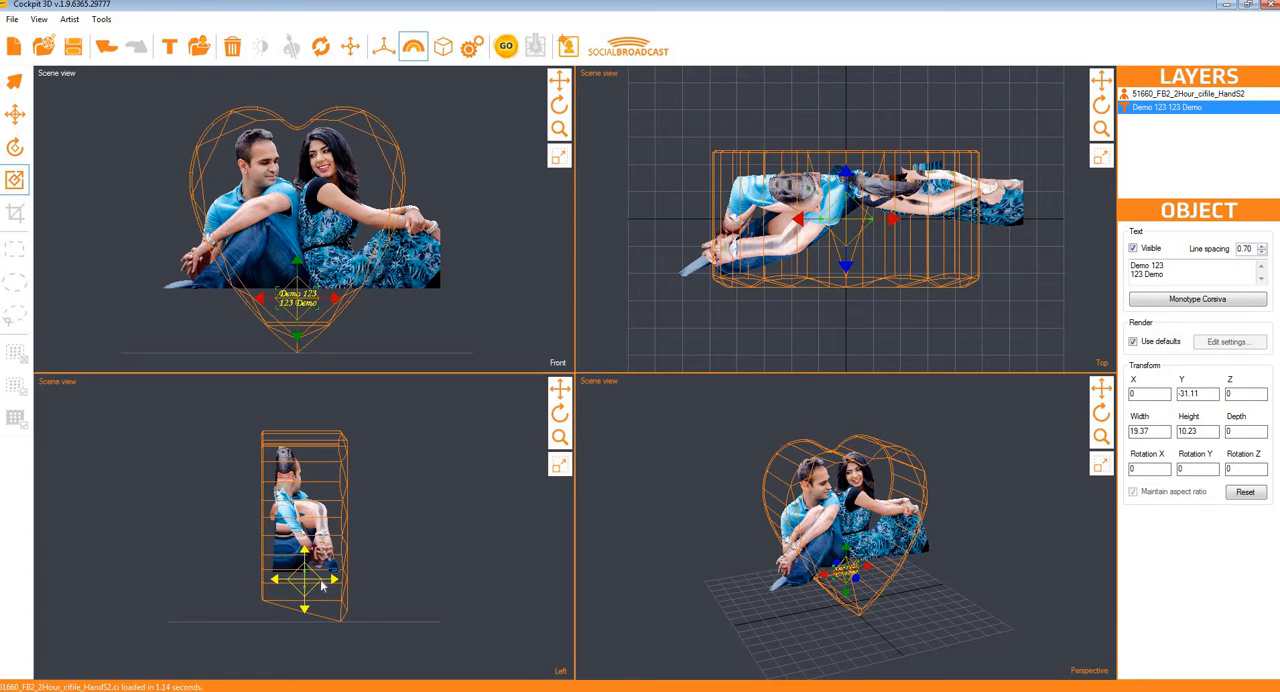
left_click(14, 114)
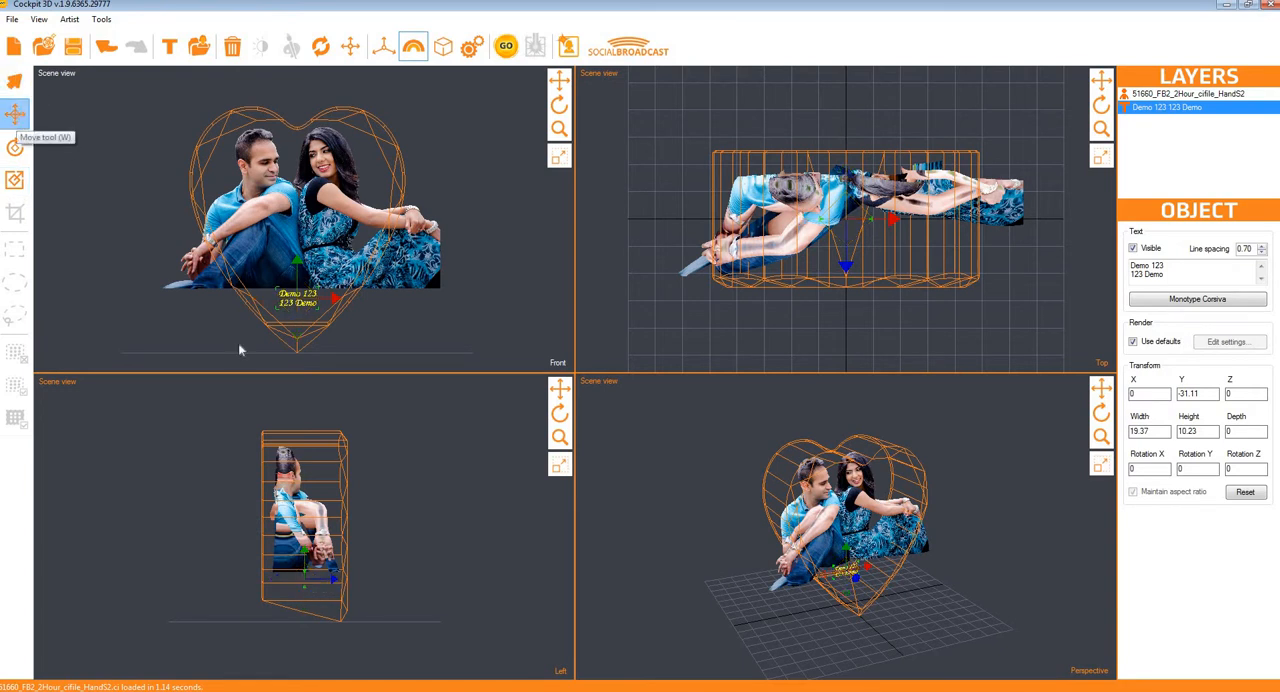
left_click_drag(333, 578, 368, 579)
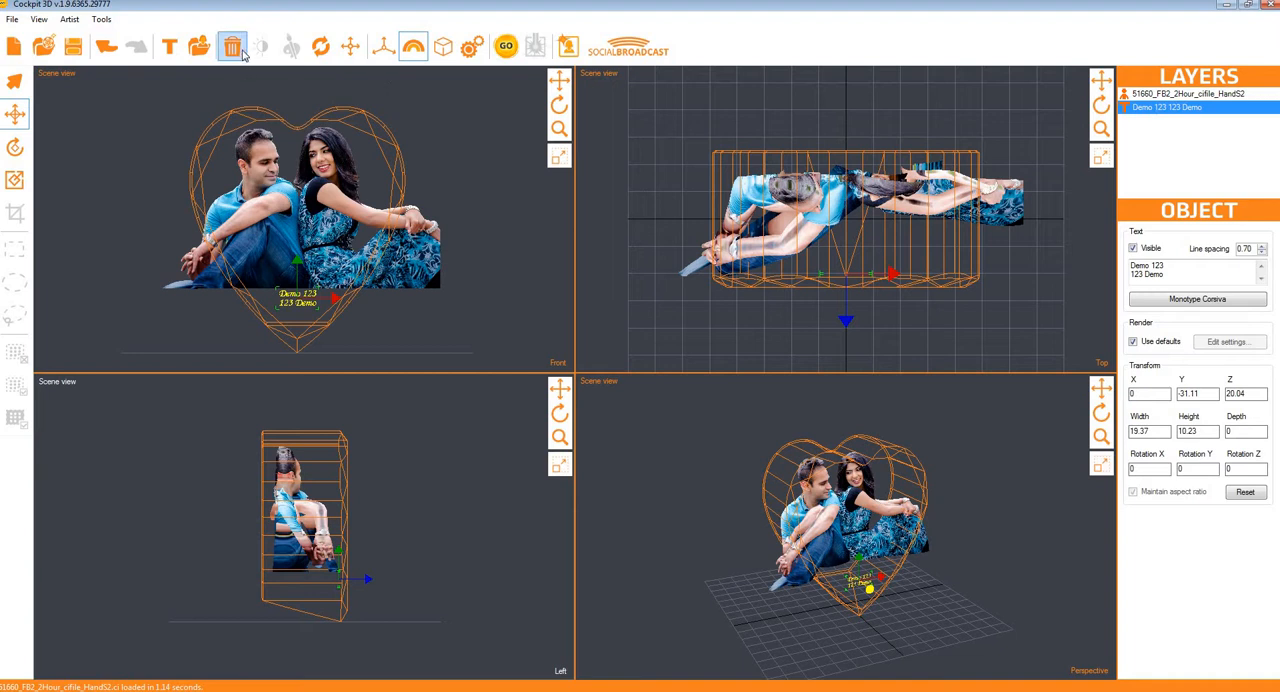
Step: Delete the two-line text object from the scene
left_click(1164, 97)
left_click(1162, 108)
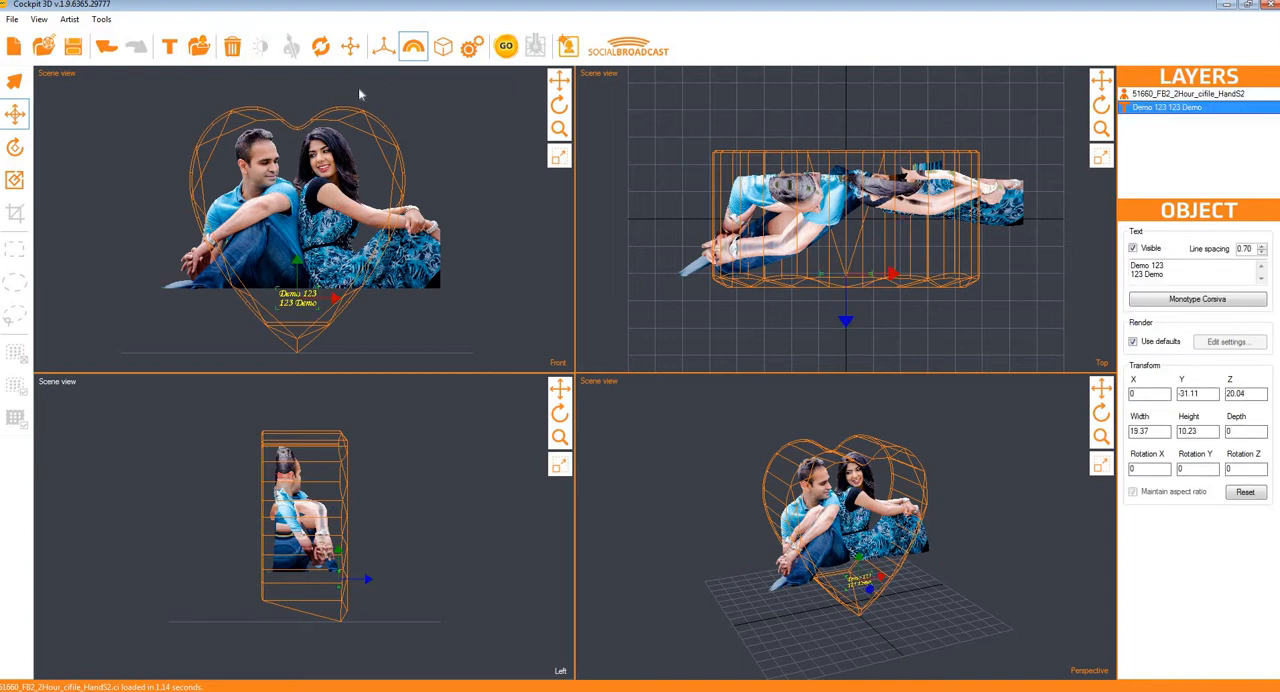
left_click(232, 47)
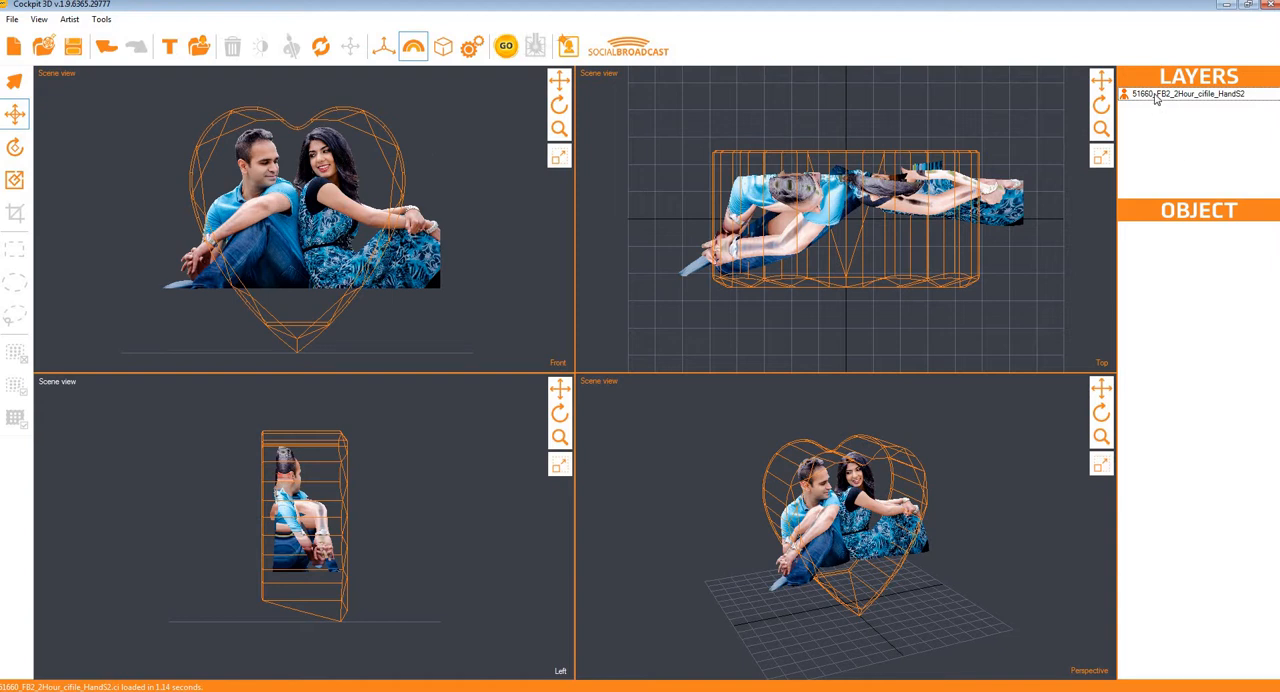
Step: Preview a brightness of 11 and a contrast of 18 on the couple model and discard the adjustment
left_click(1155, 95)
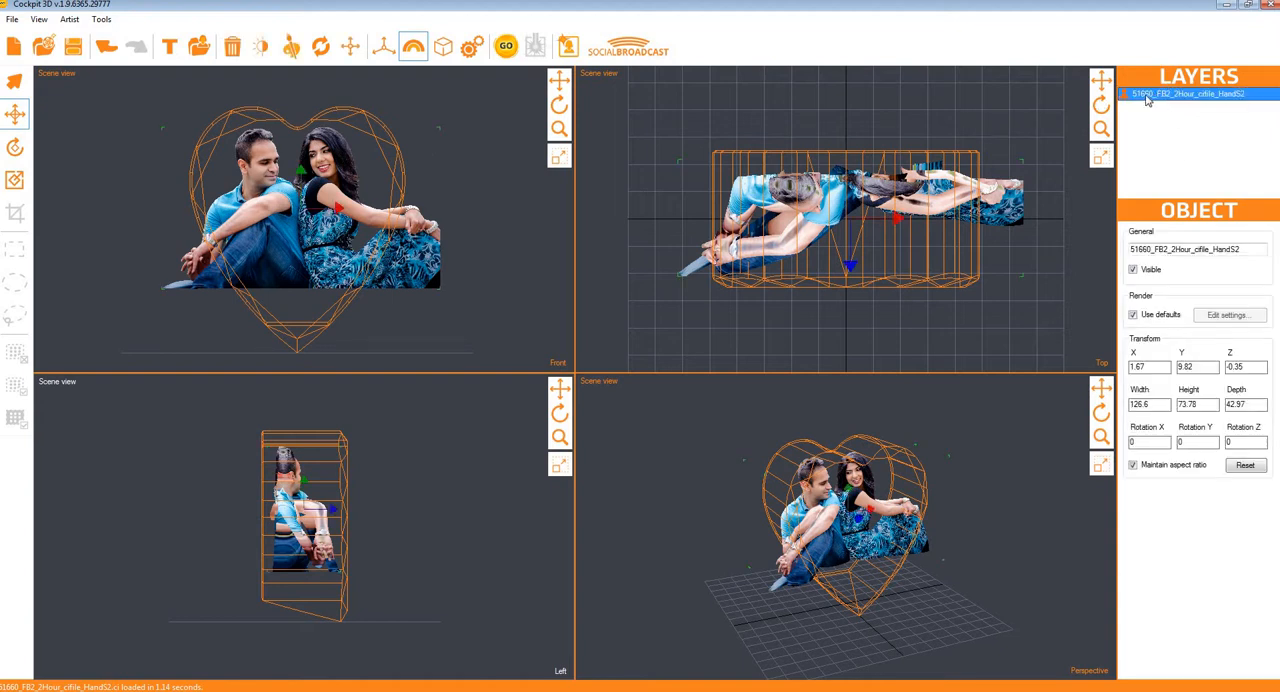
left_click(260, 47)
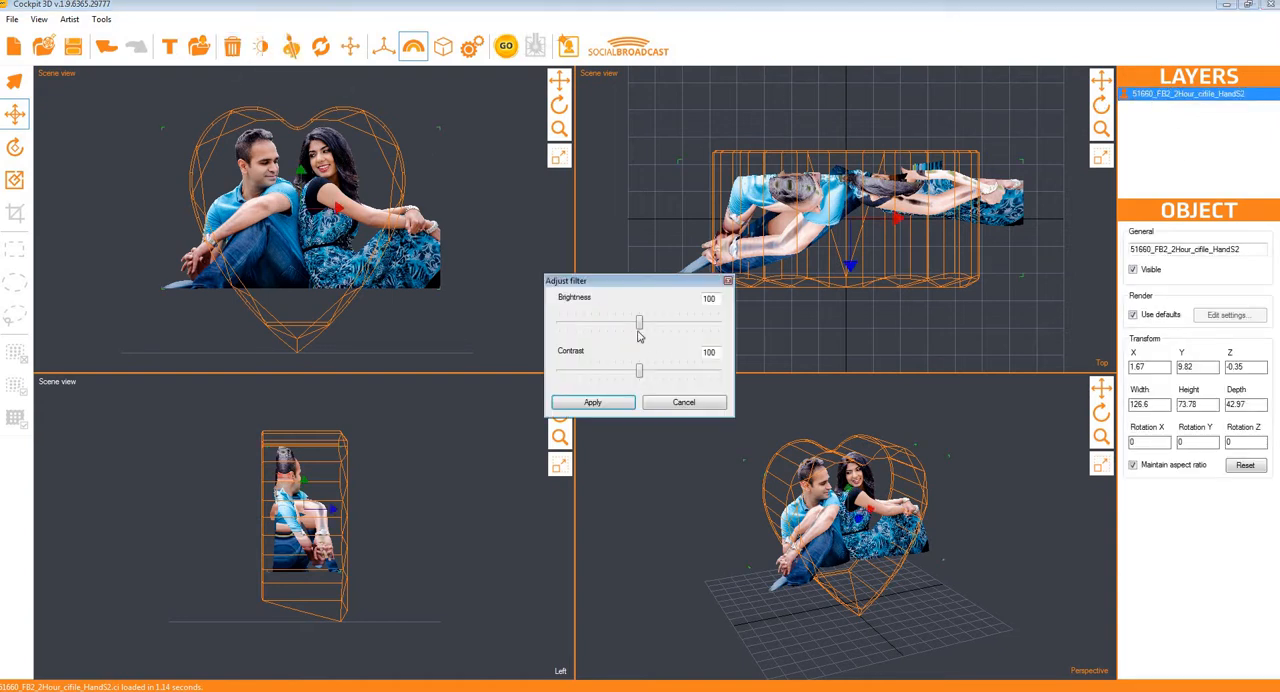
left_click_drag(640, 322, 649, 322)
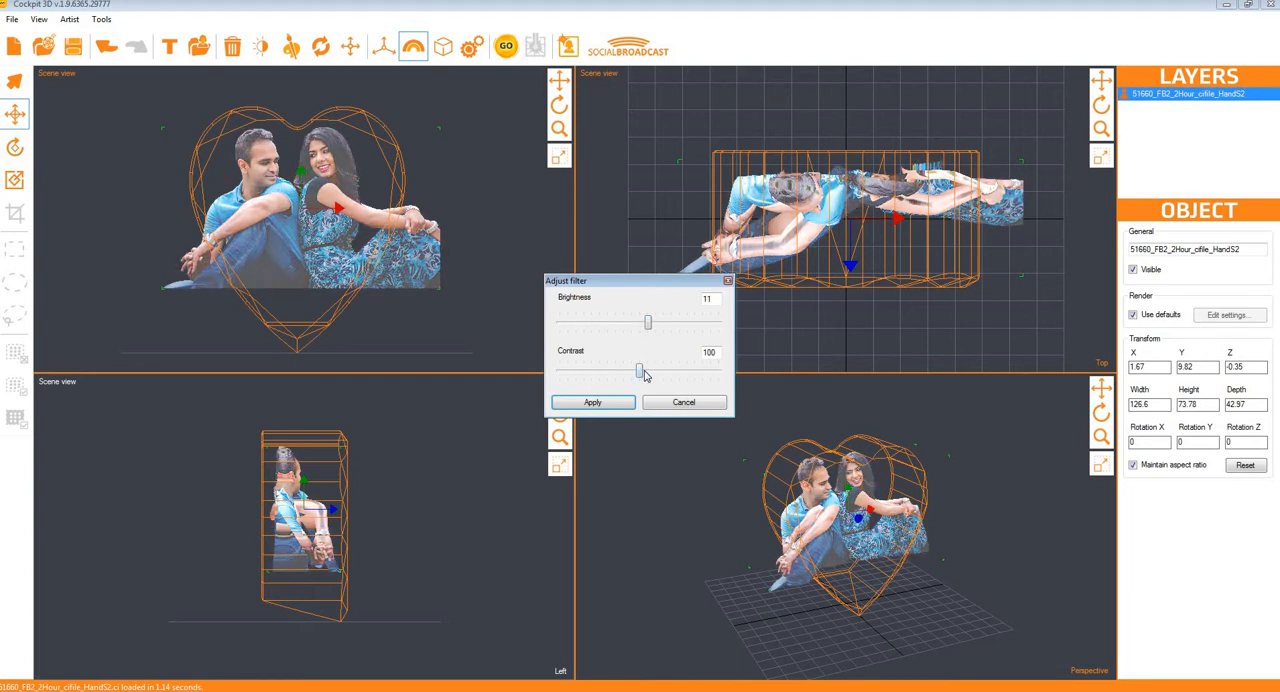
left_click_drag(641, 371, 653, 370)
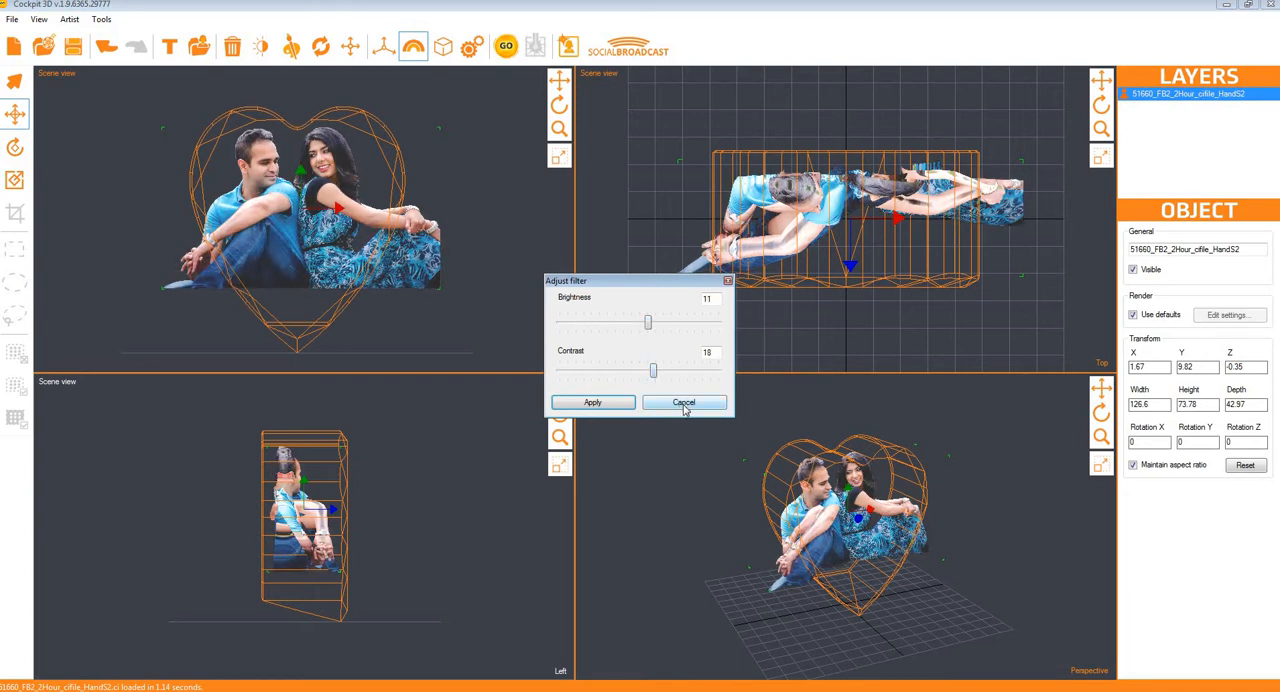
left_click(684, 403)
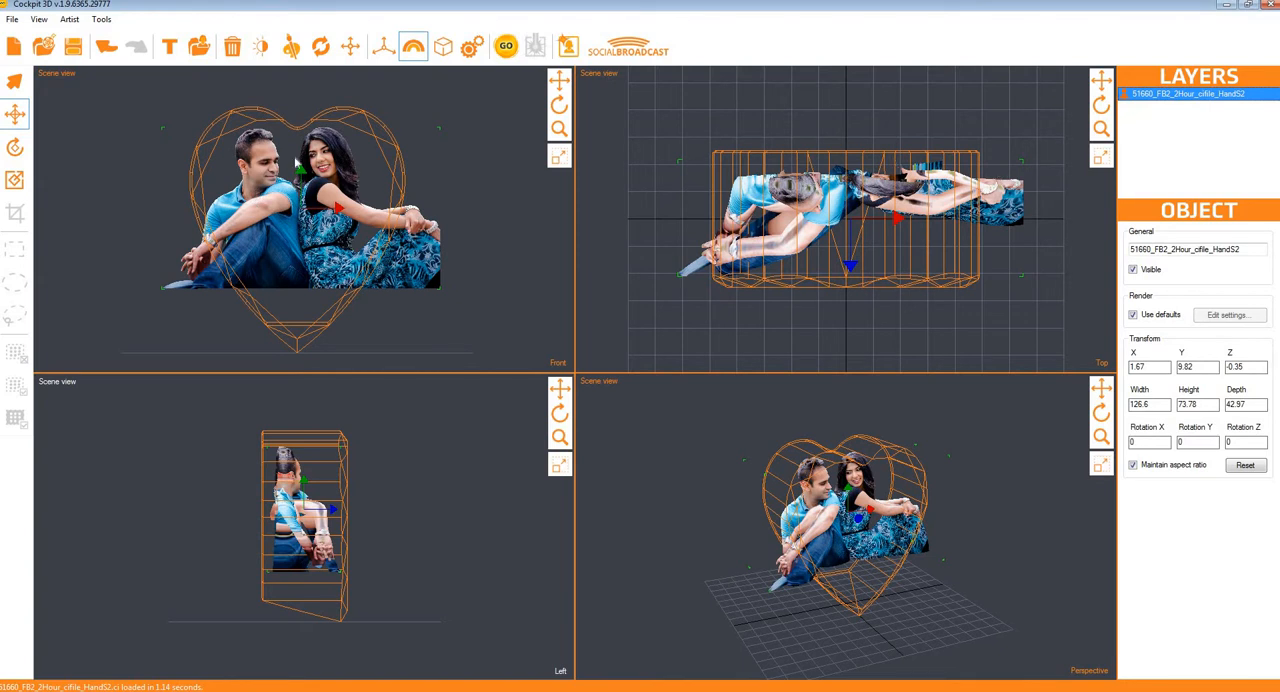
Step: Open the couple model's texture in Photoshop and convert the image to grayscale
left_click(292, 48)
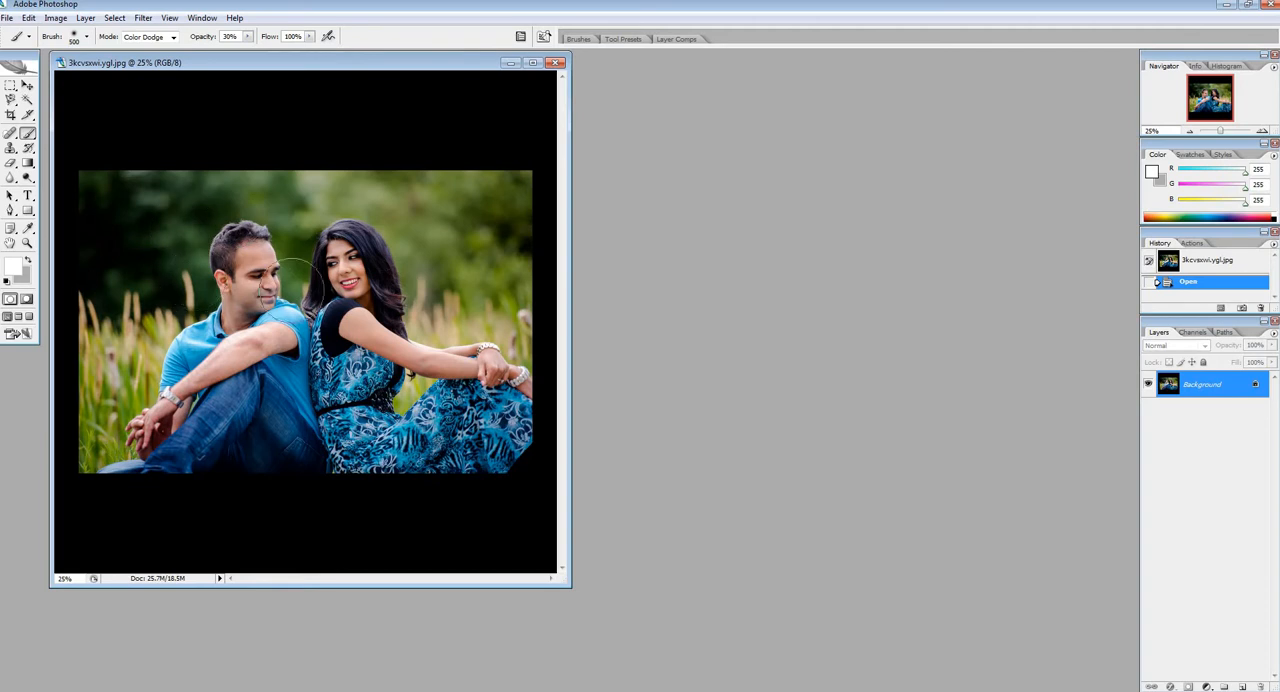
left_click(55, 18)
mouse_move(66, 32)
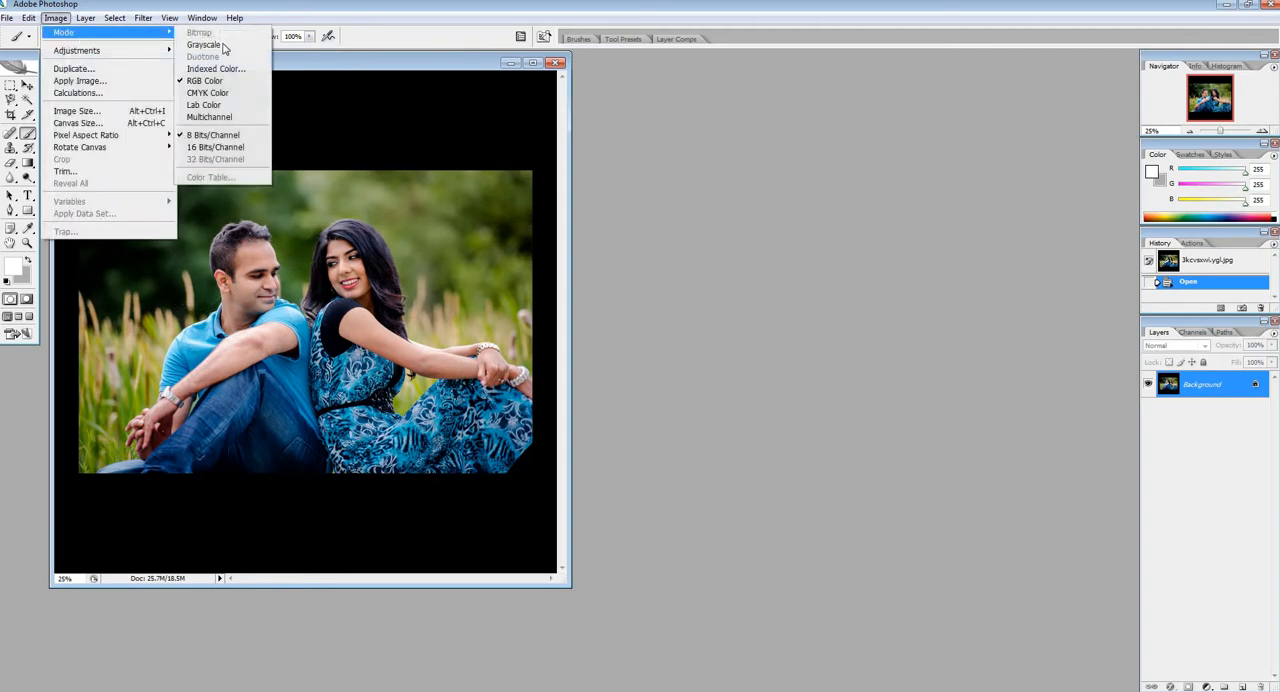
left_click(205, 45)
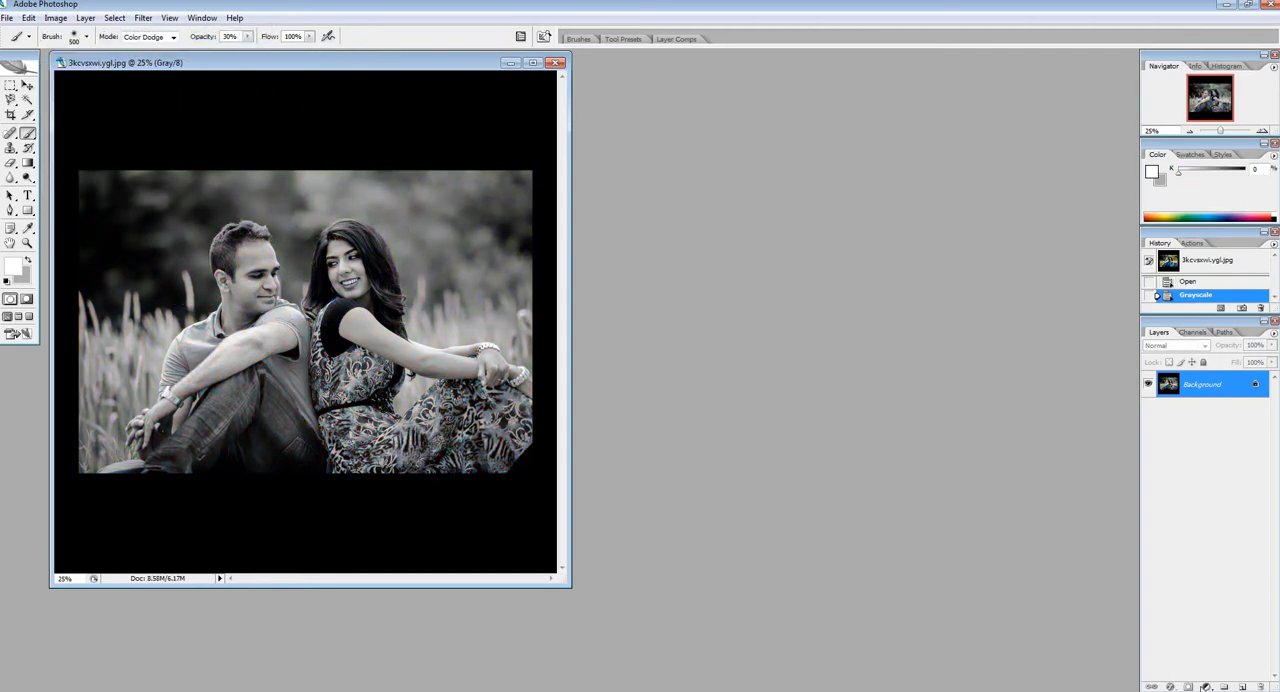
Step: Add a Curves adjustment layer that brightens the midtones with a curve point at input 53, output 31
left_click(1205, 686)
left_click(1184, 514)
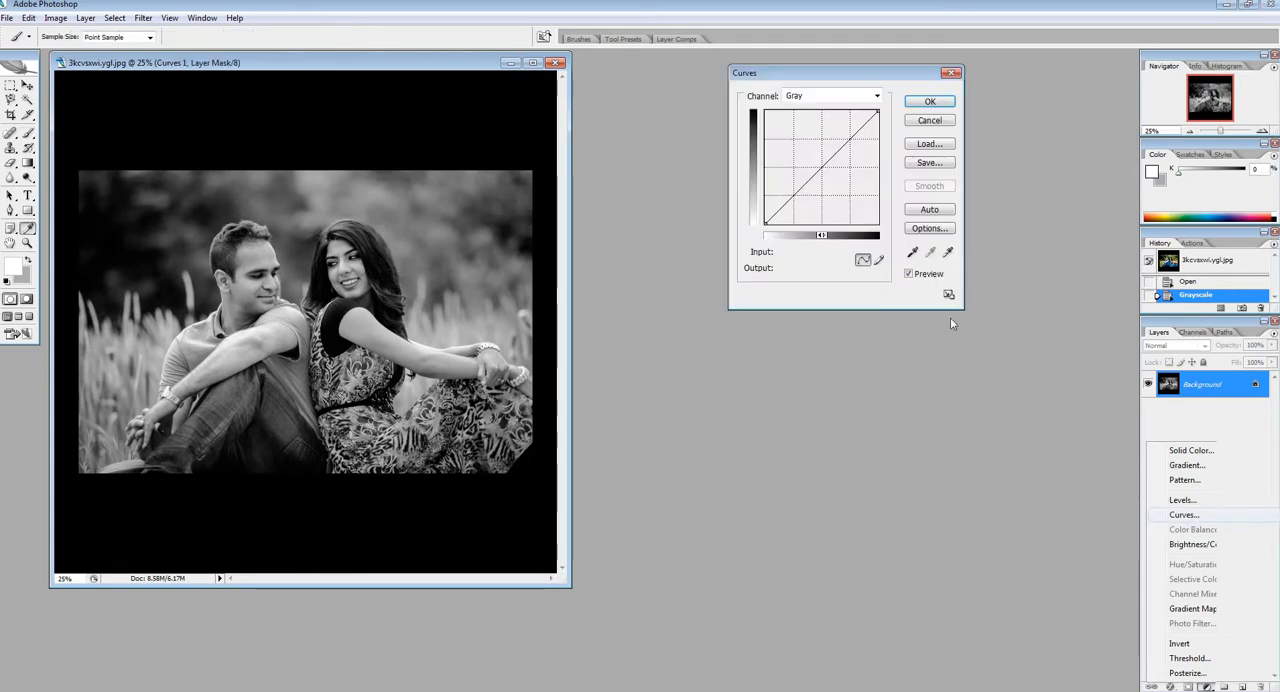
left_click_drag(824, 186, 824, 189)
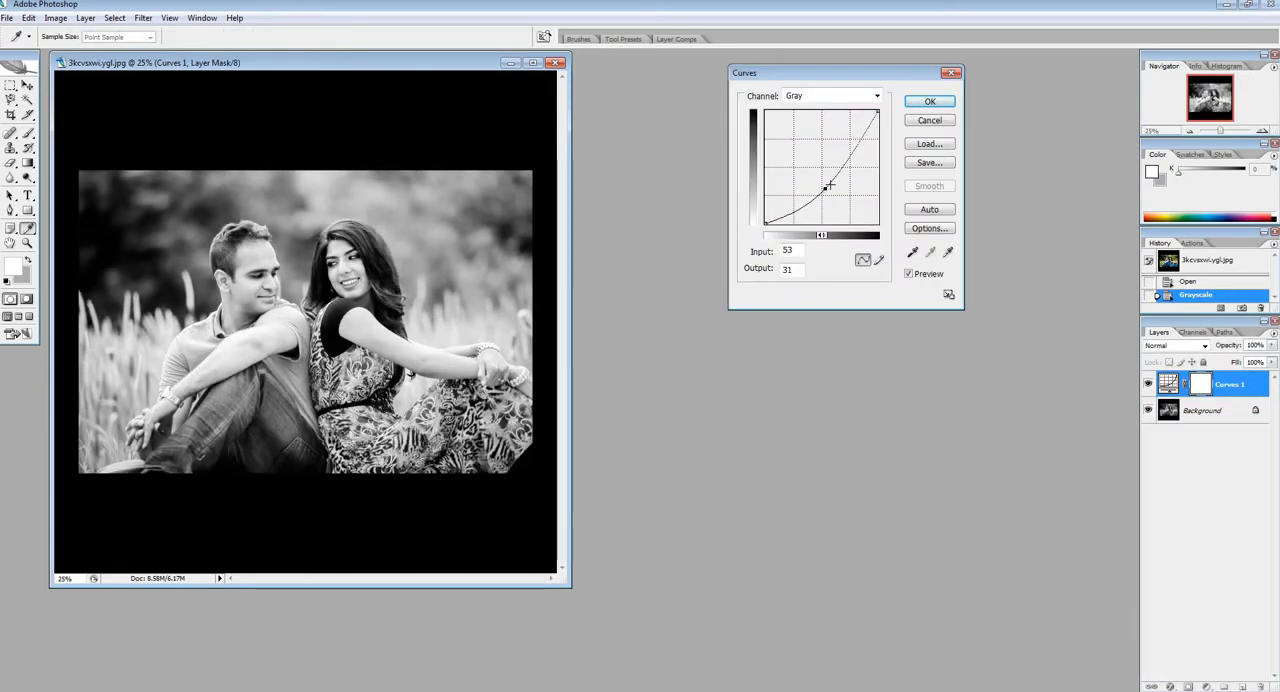
left_click(930, 102)
Step: Lighten the man's jeans on the Background layer with a white Color Dodge brush at 20% opacity
key("b")
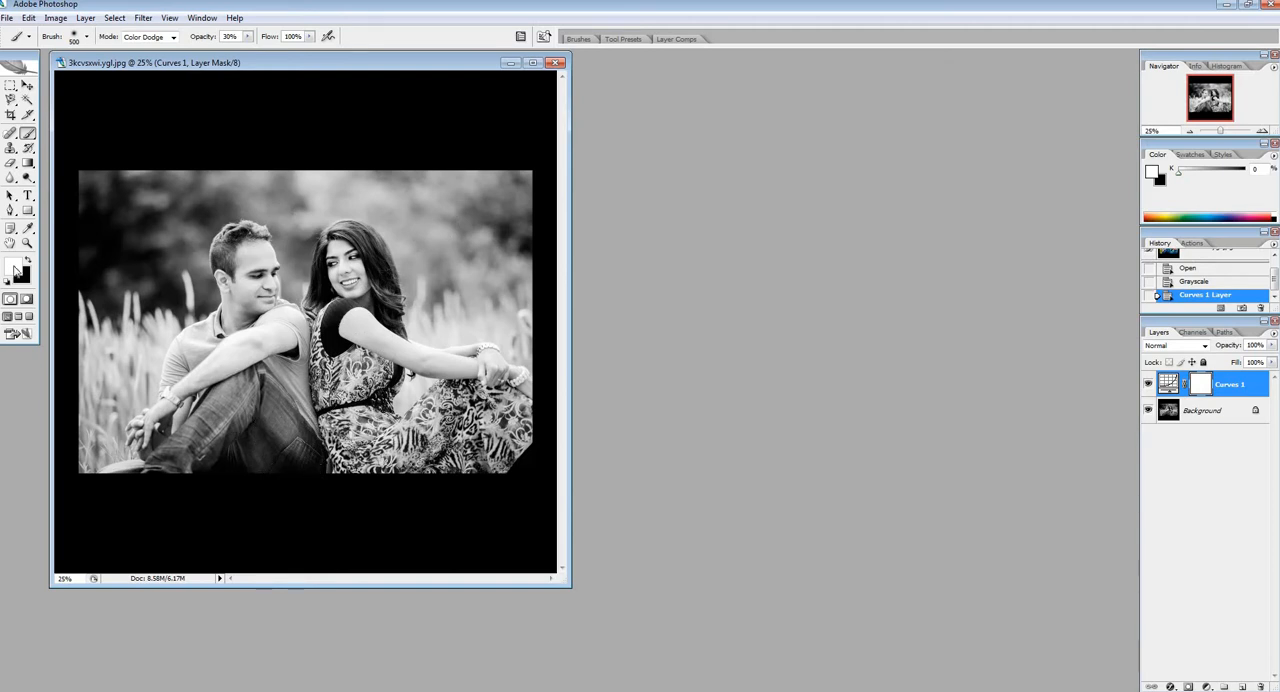
left_click(27, 261)
left_click_drag(224, 37, 298, 36)
key("Return")
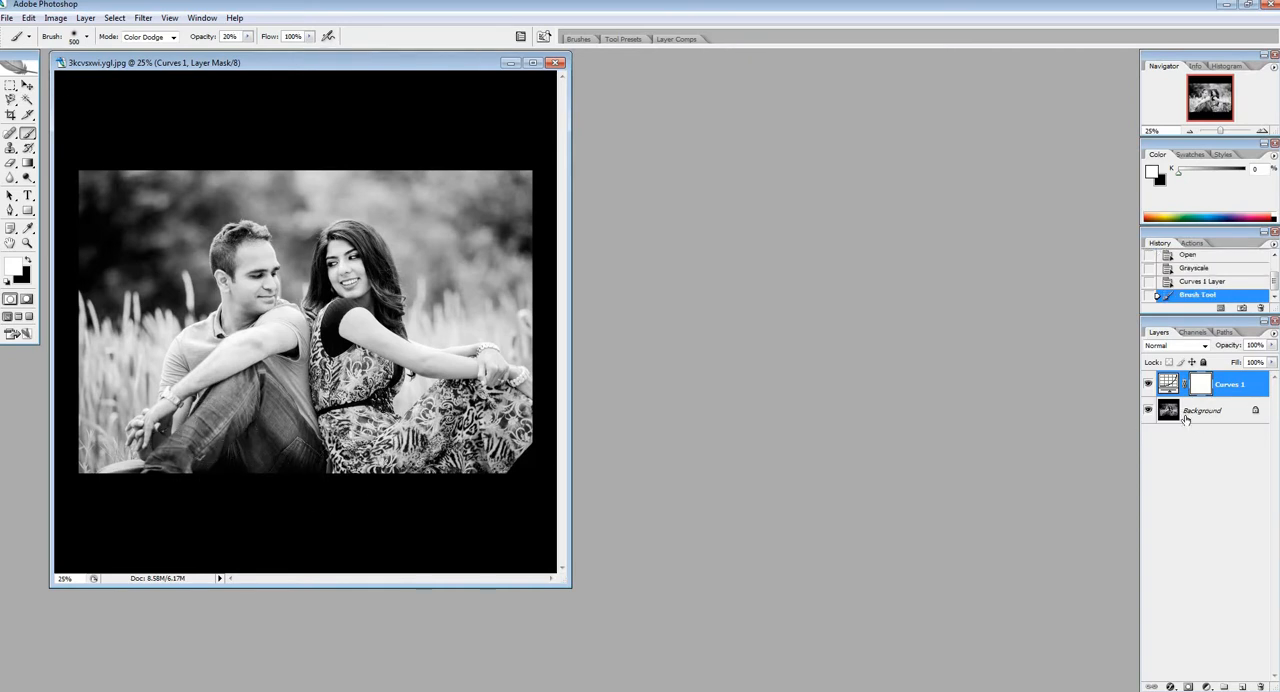
left_click(1204, 413)
mouse_move(310, 452)
left_mouse_down()
mouse_move(177, 457)
mouse_move(236, 408)
mouse_move(194, 459)
left_mouse_up()
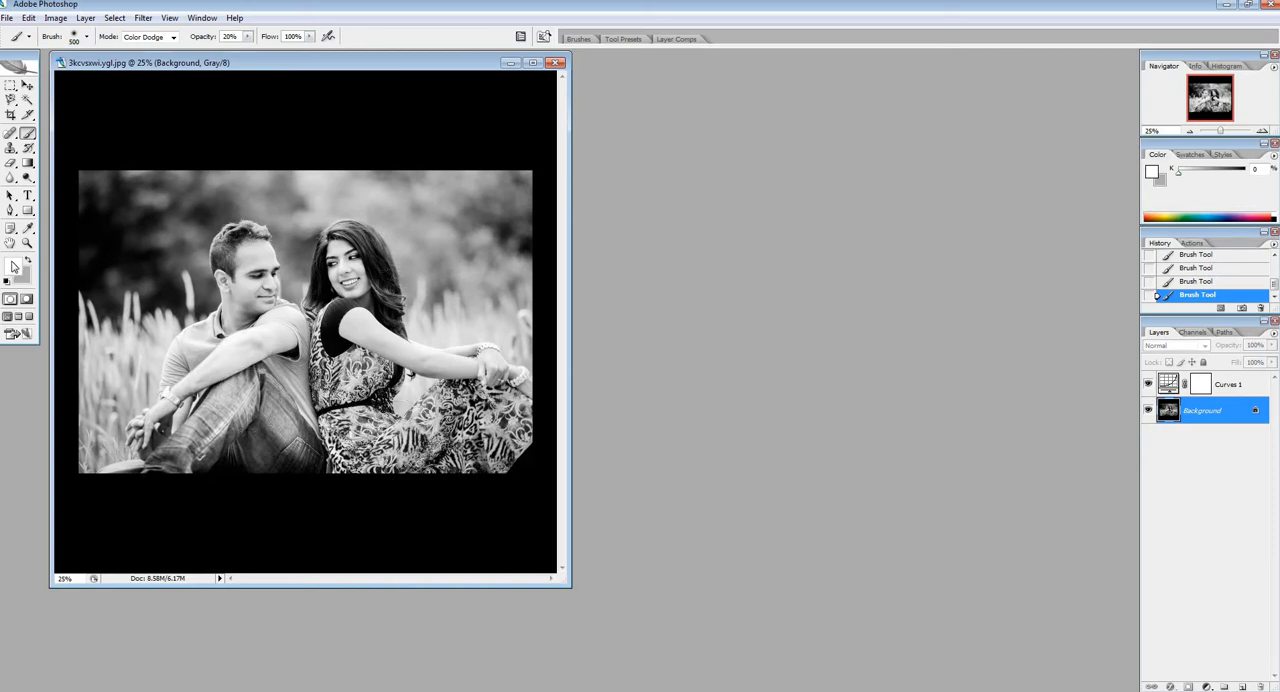
Step: Paint over the upper part of the man's jeans with the brush in Darken mode, using near-black 010101
left_click(157, 40)
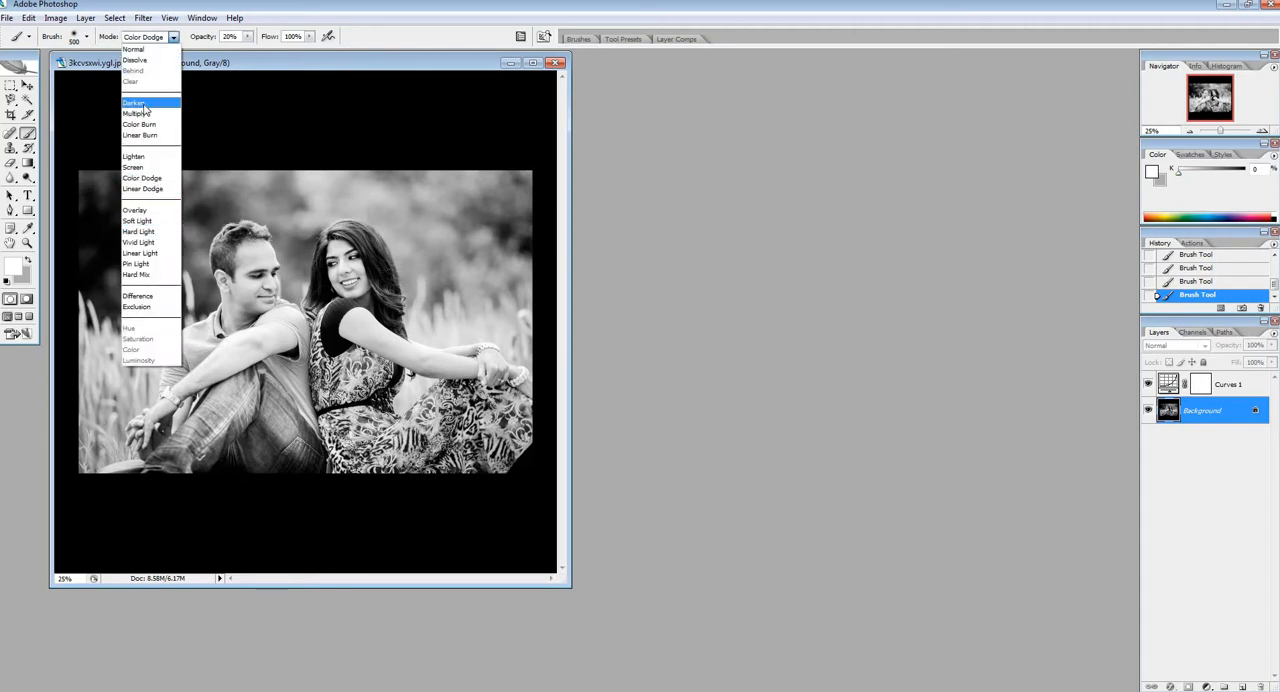
left_click(146, 103)
left_click(14, 267)
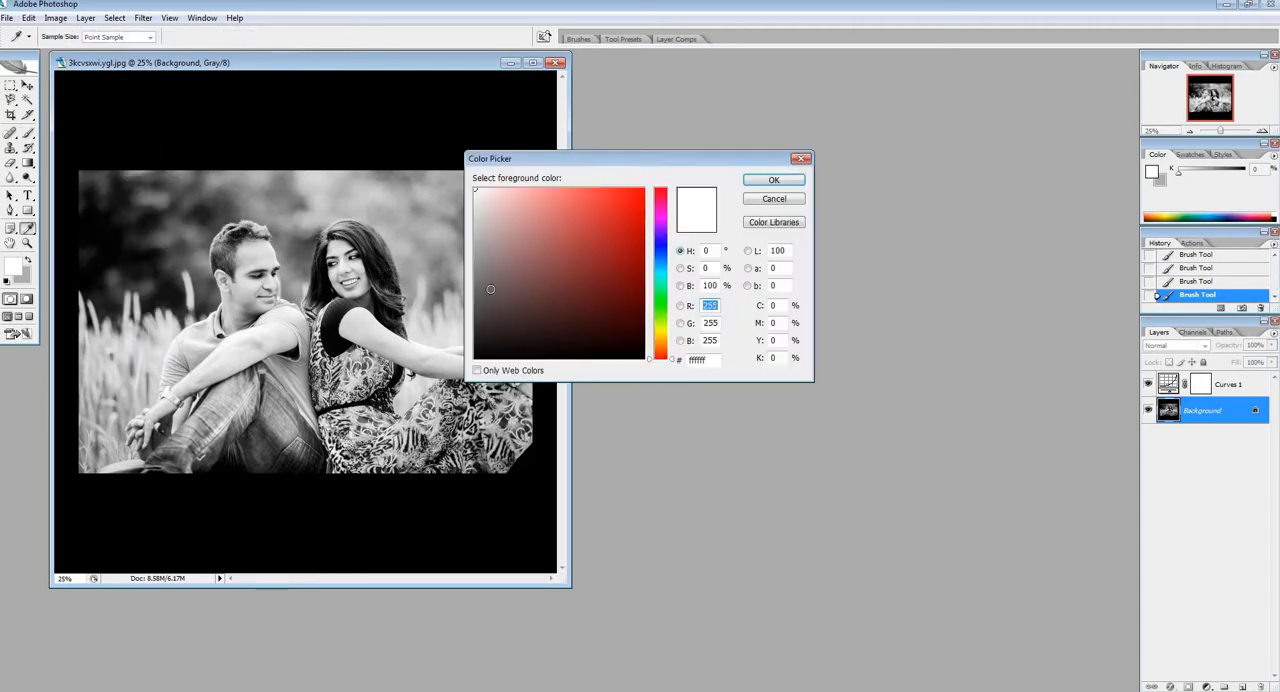
left_click(477, 357)
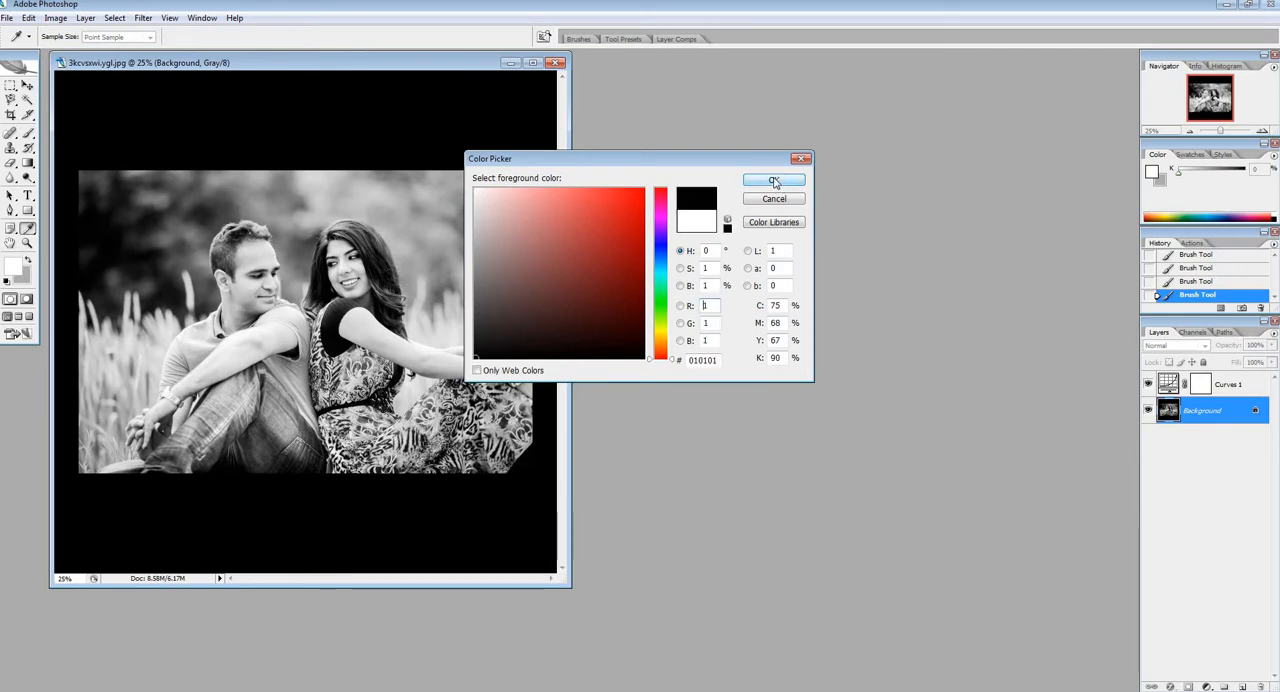
left_click(773, 179)
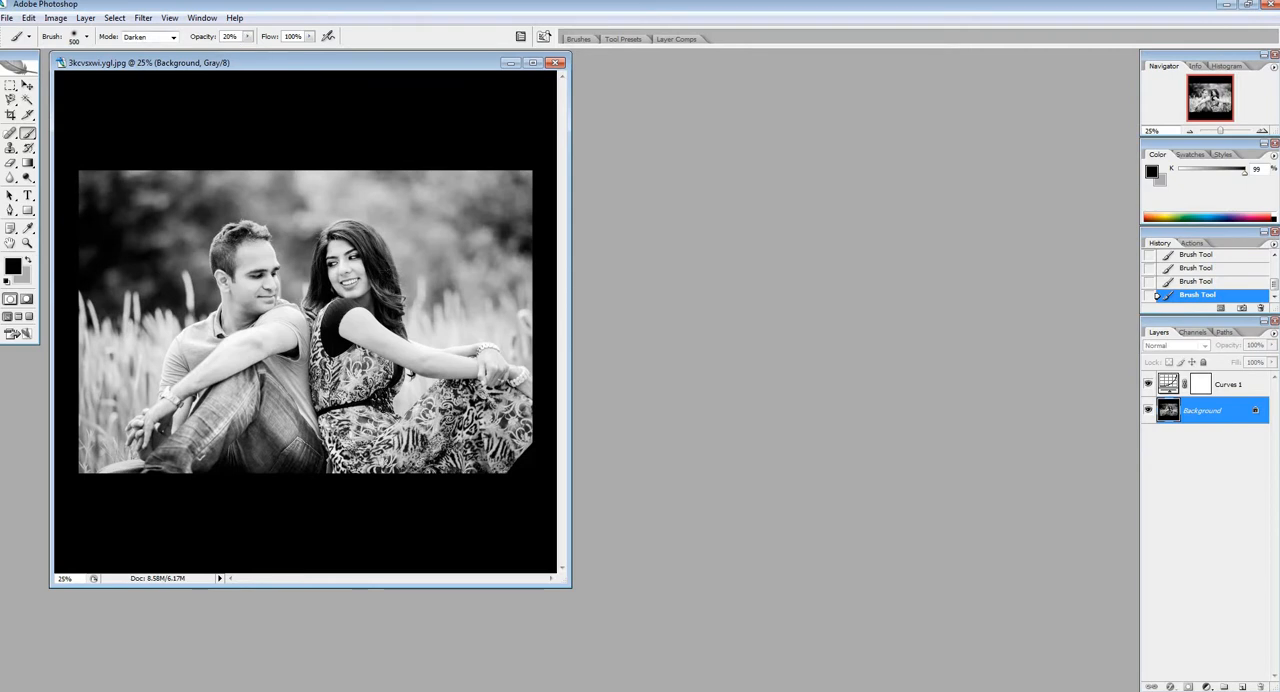
mouse_move(273, 356)
left_mouse_down()
mouse_move(172, 380)
mouse_move(136, 428)
mouse_move(260, 356)
mouse_move(255, 371)
left_mouse_up()
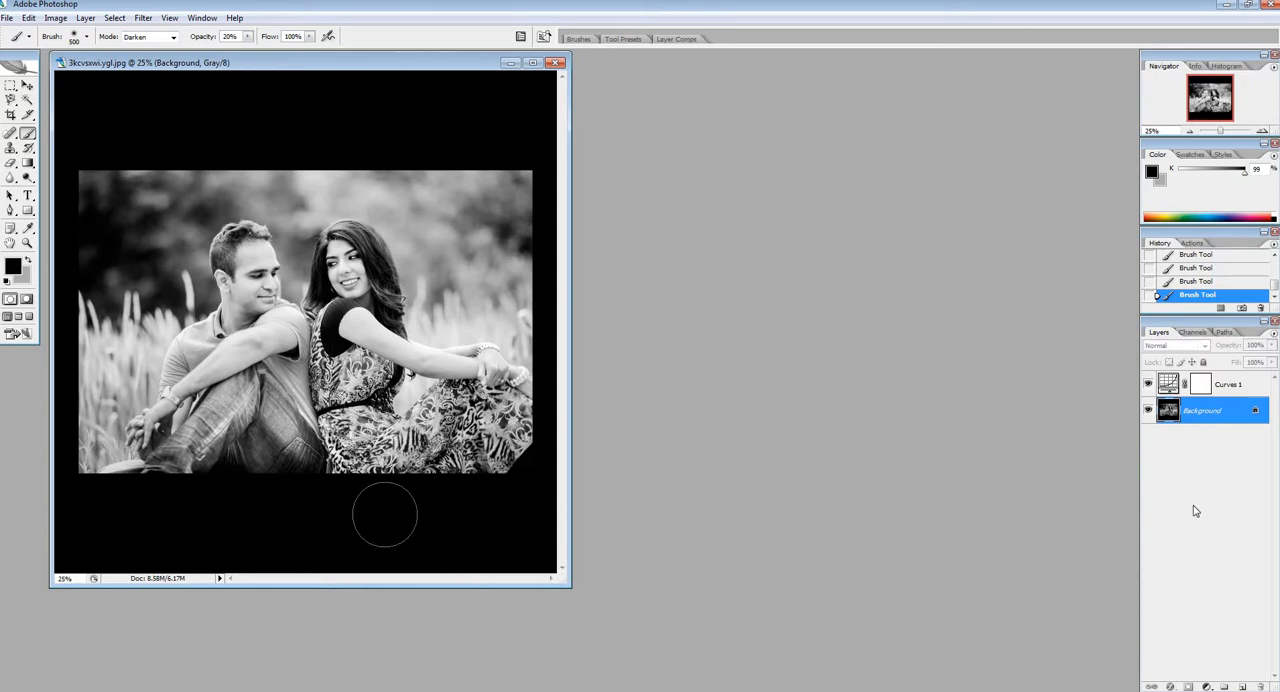
Step: Flatten the edited texture image and save it
right_click(1194, 413)
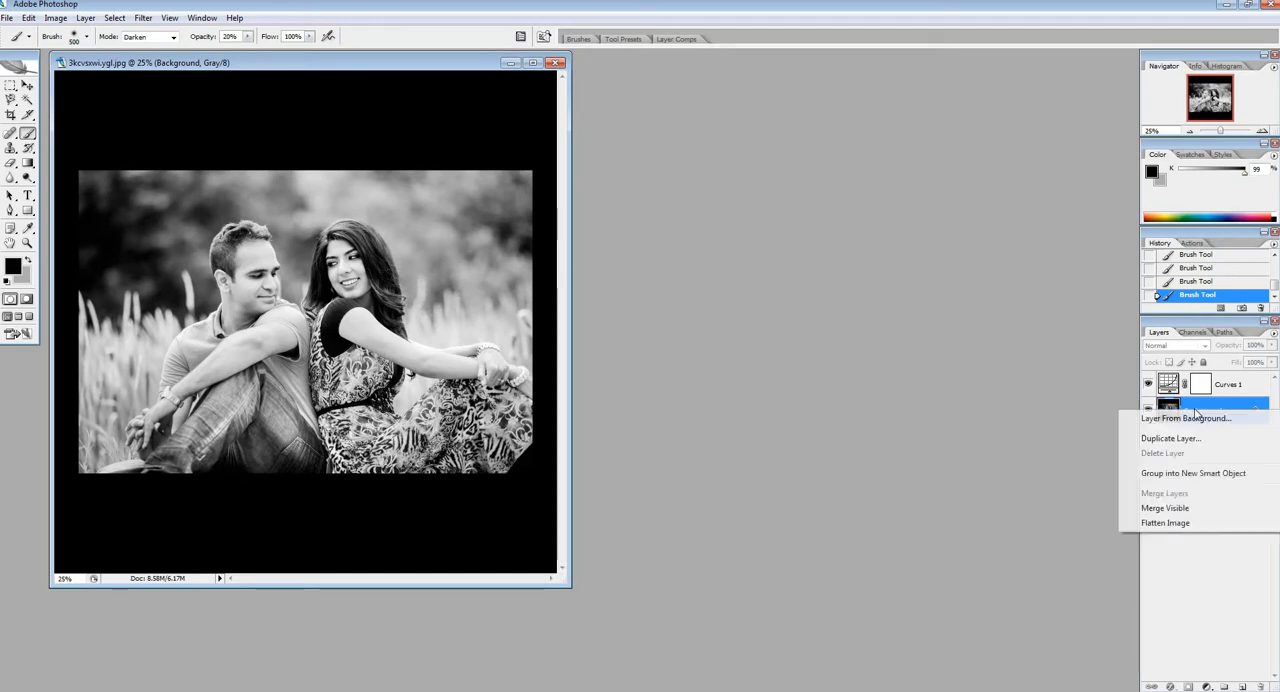
left_click(1165, 523)
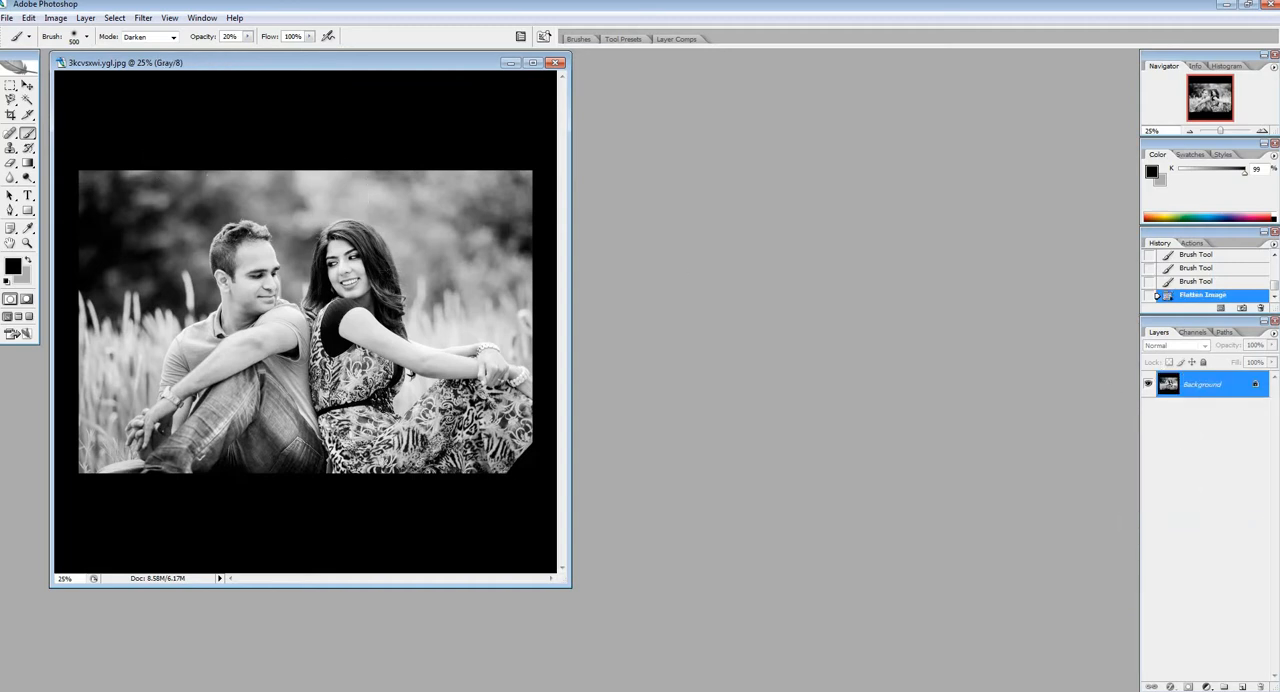
left_click(7, 18)
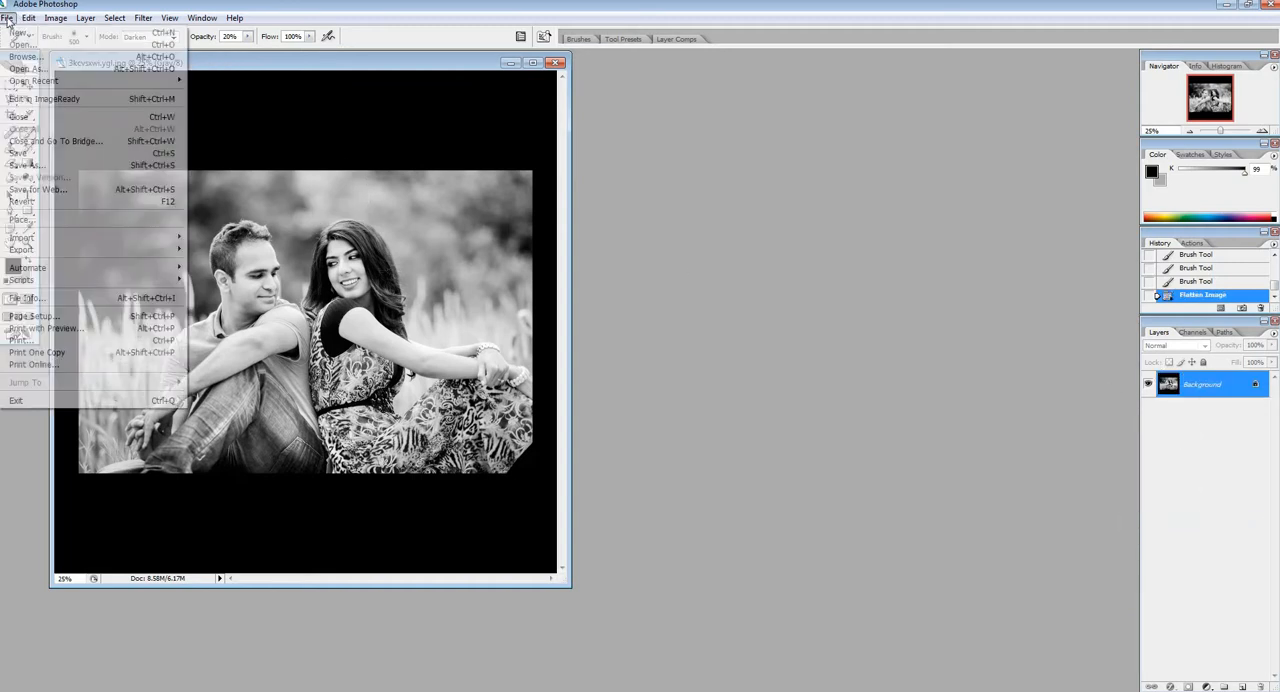
left_click(38, 155)
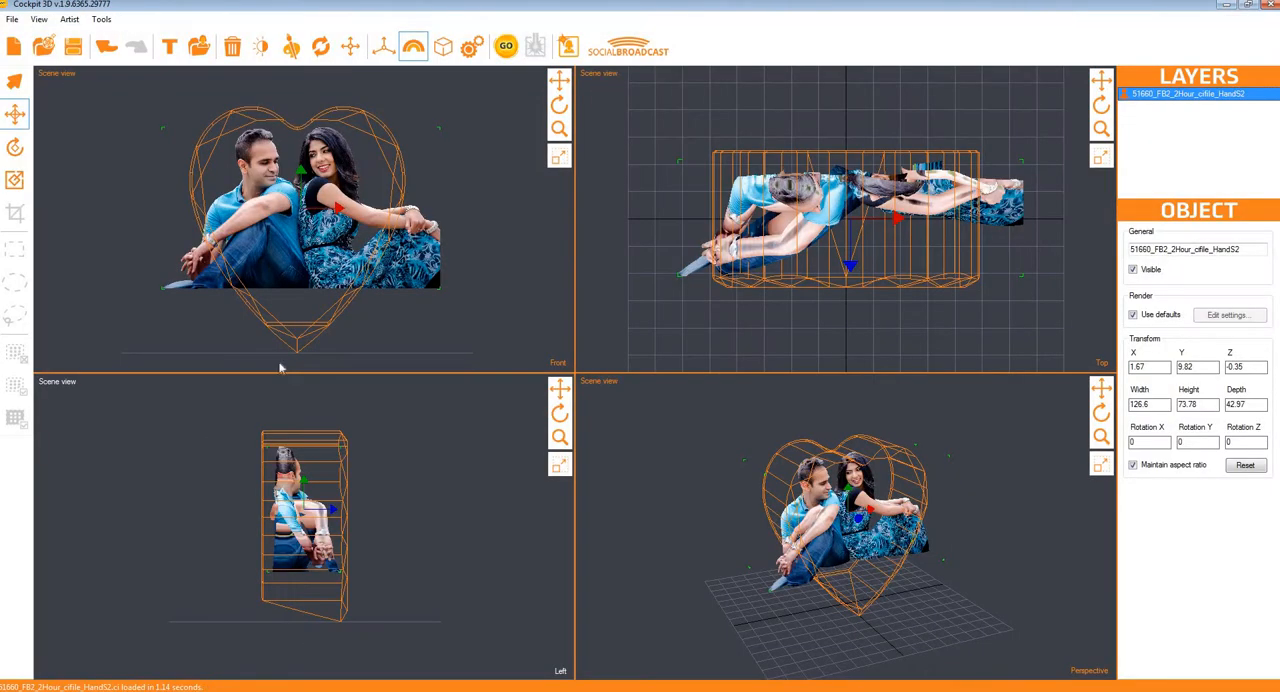
Step: Reload the edited textures and fit the couple model to the heart template
left_click(320, 47)
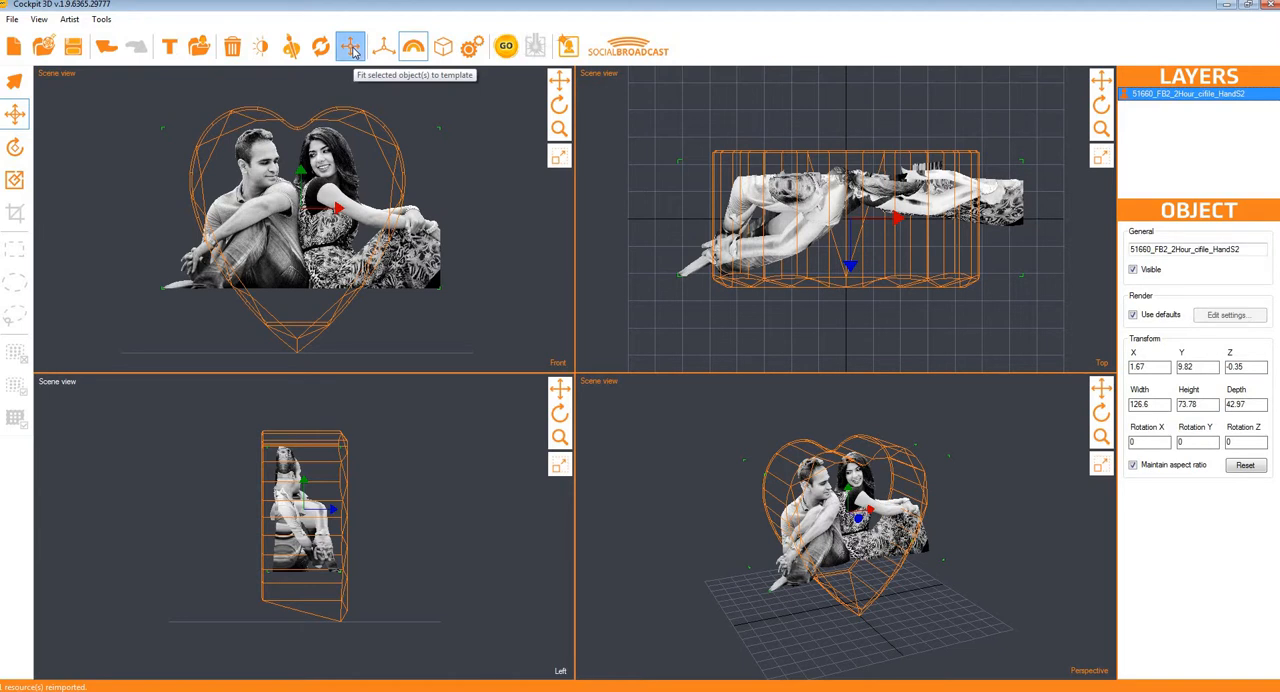
left_click(352, 53)
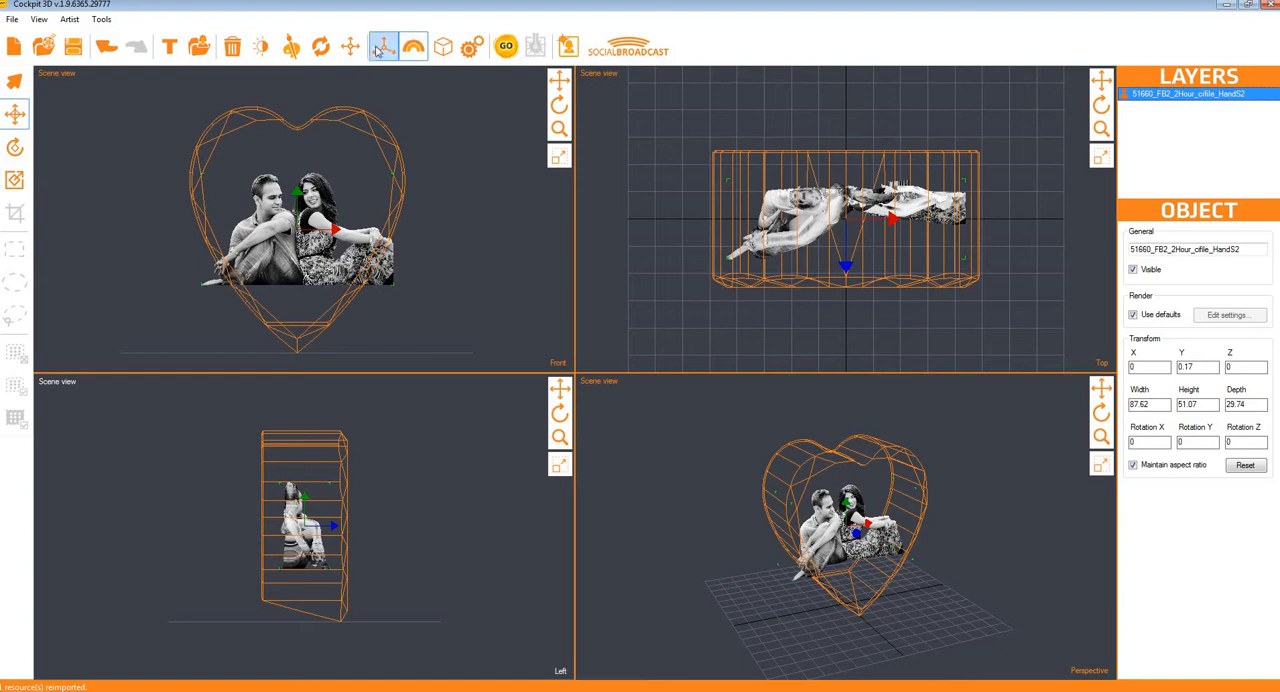
Step: Scale the couple model up proportionally to about 135 wide and reset the scene views
left_click(14, 180)
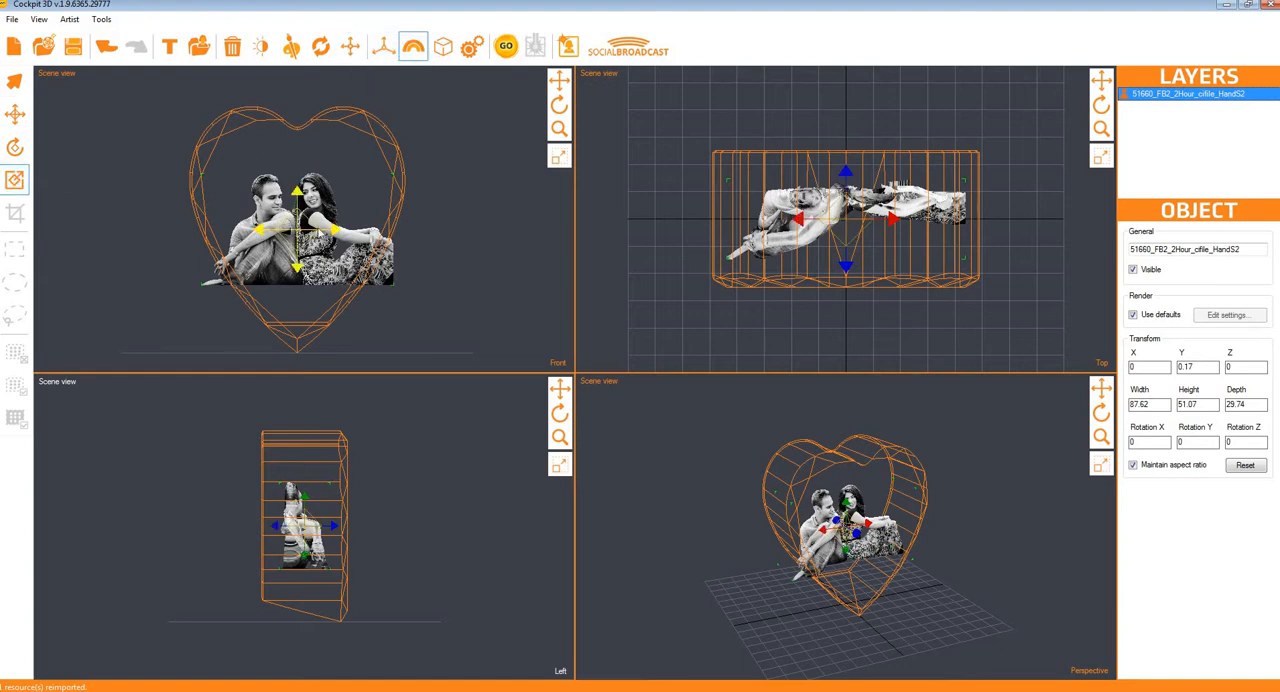
left_click_drag(320, 232, 401, 222)
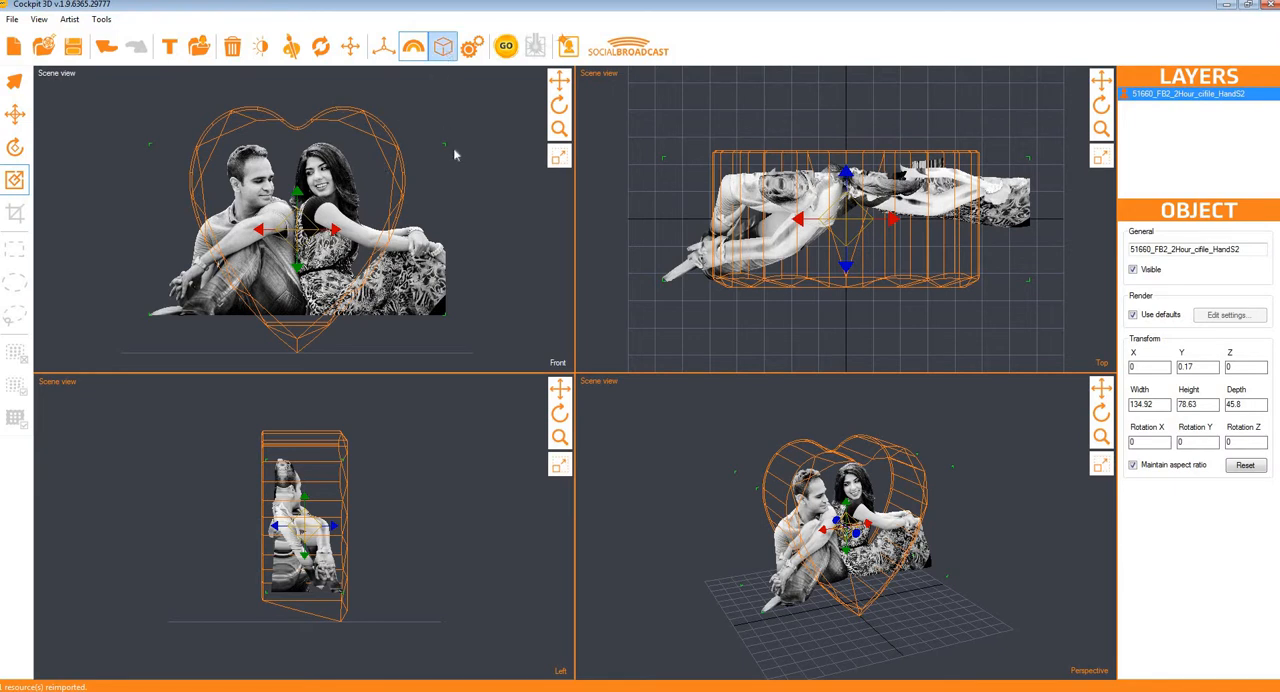
left_click(384, 48)
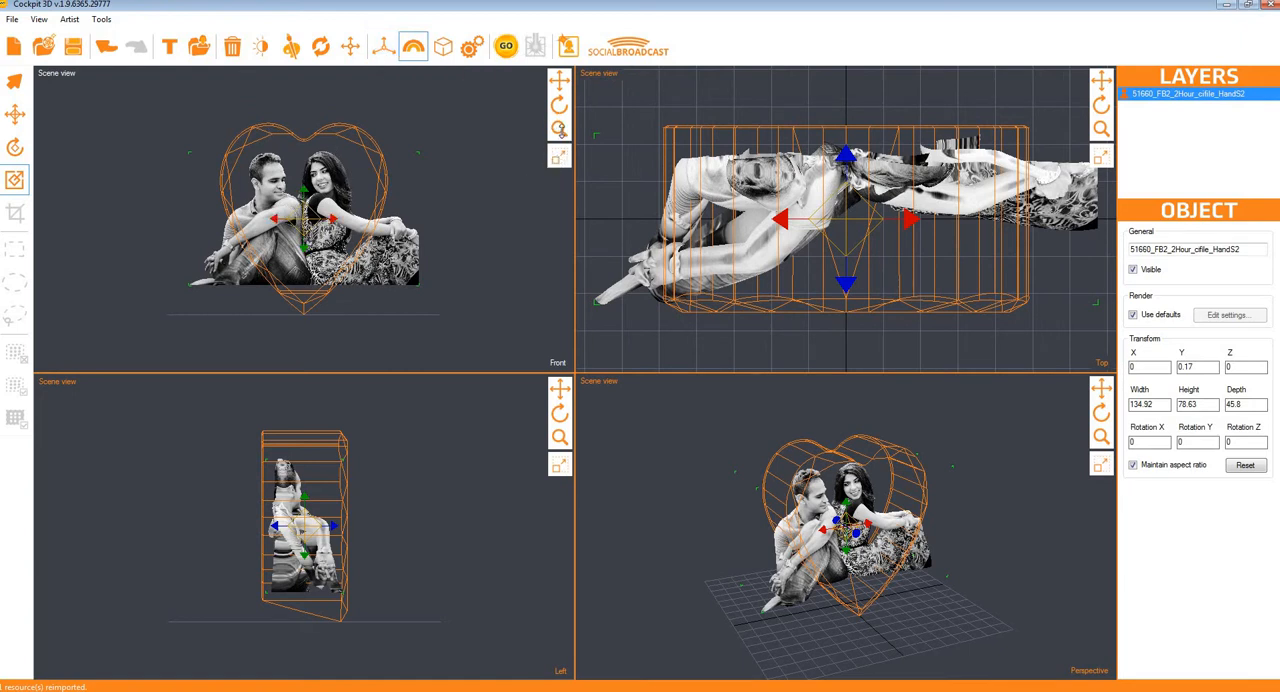
left_click_drag(559, 129, 559, 272)
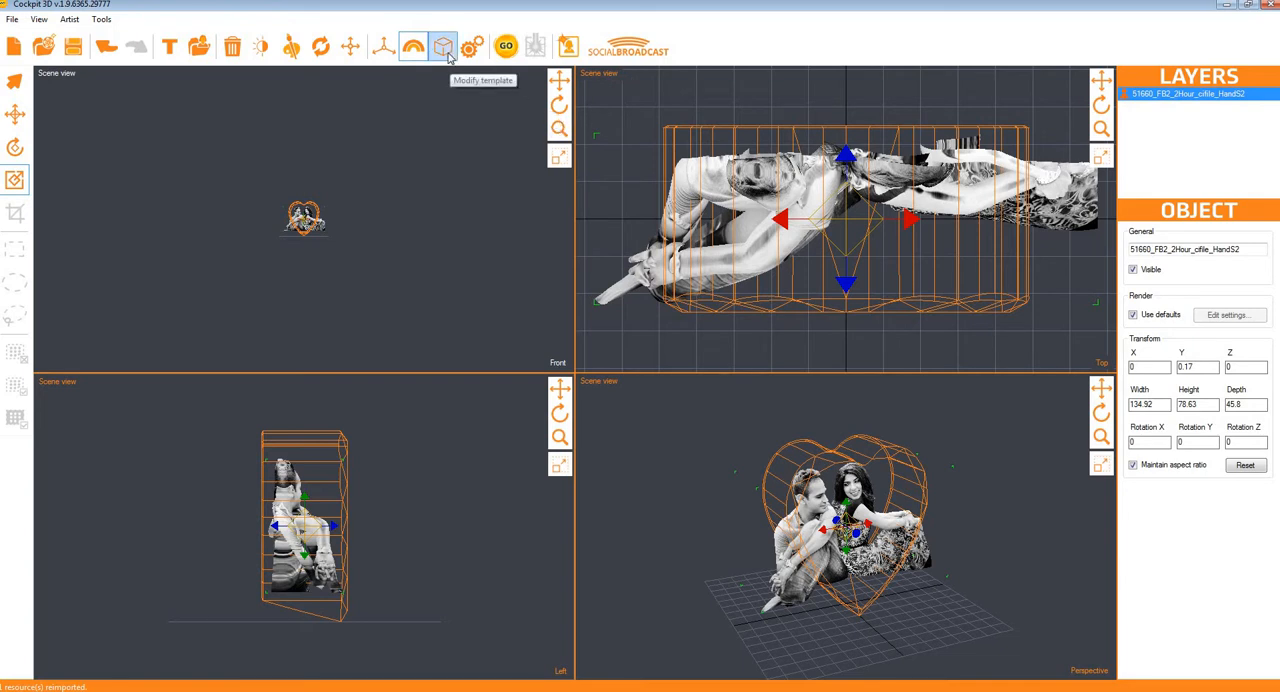
left_click(383, 47)
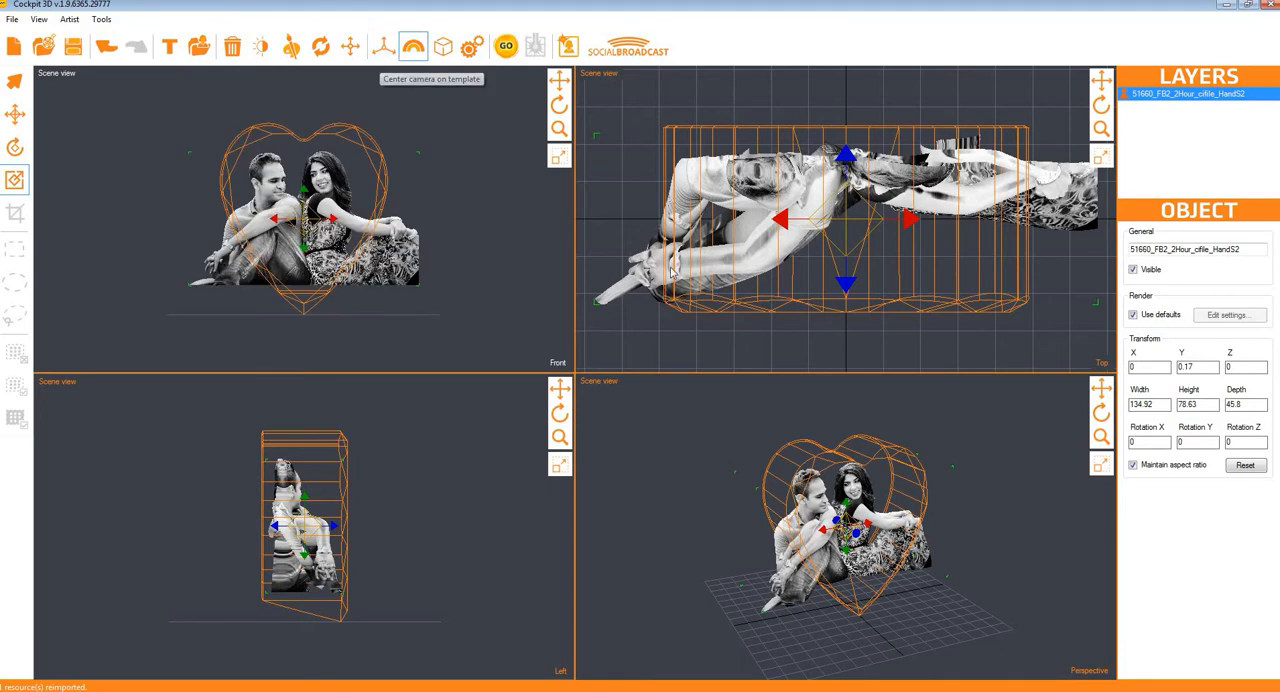
Step: Open the template settings and start a custom template with the Rectangle shape
left_click(446, 48)
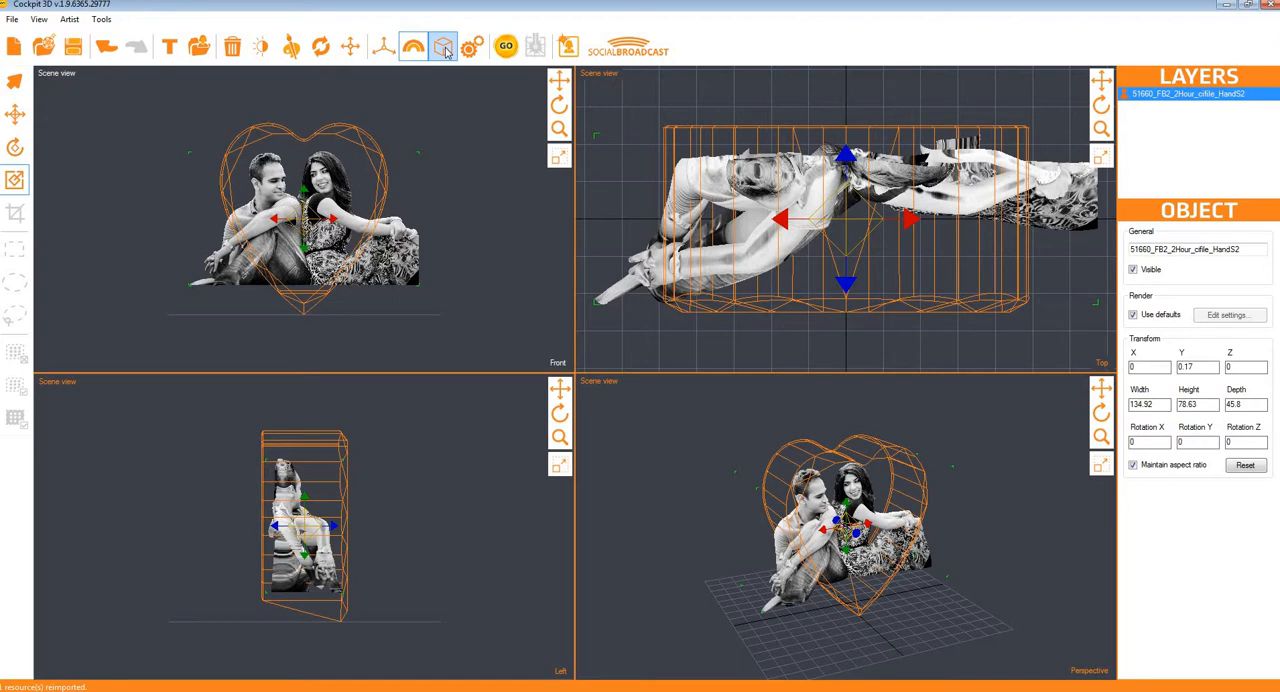
left_click(446, 50)
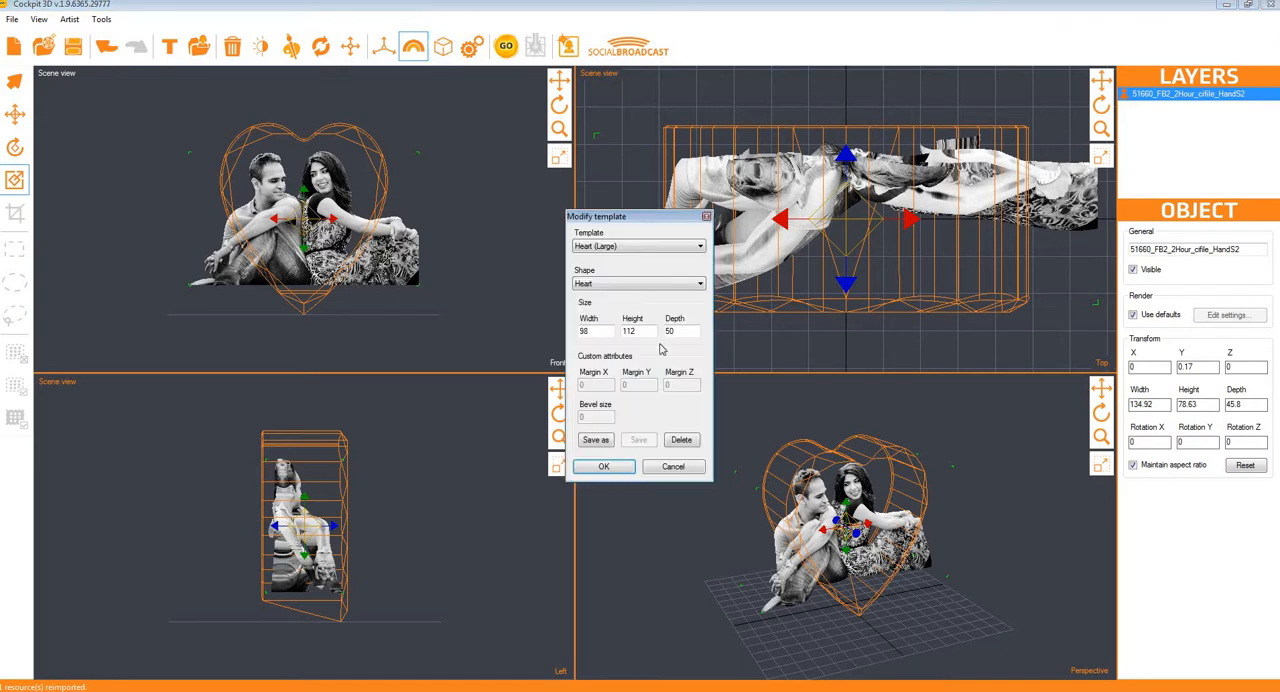
left_click(643, 250)
left_click(600, 257)
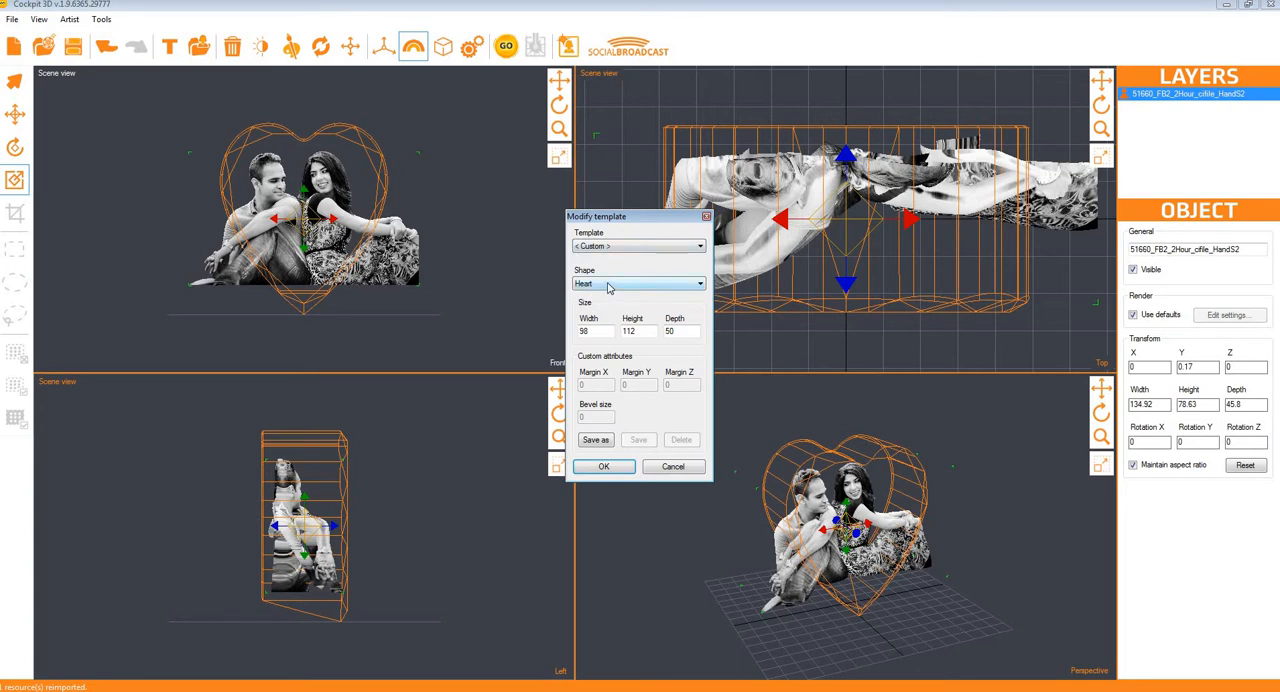
left_click(606, 285)
left_click(600, 332)
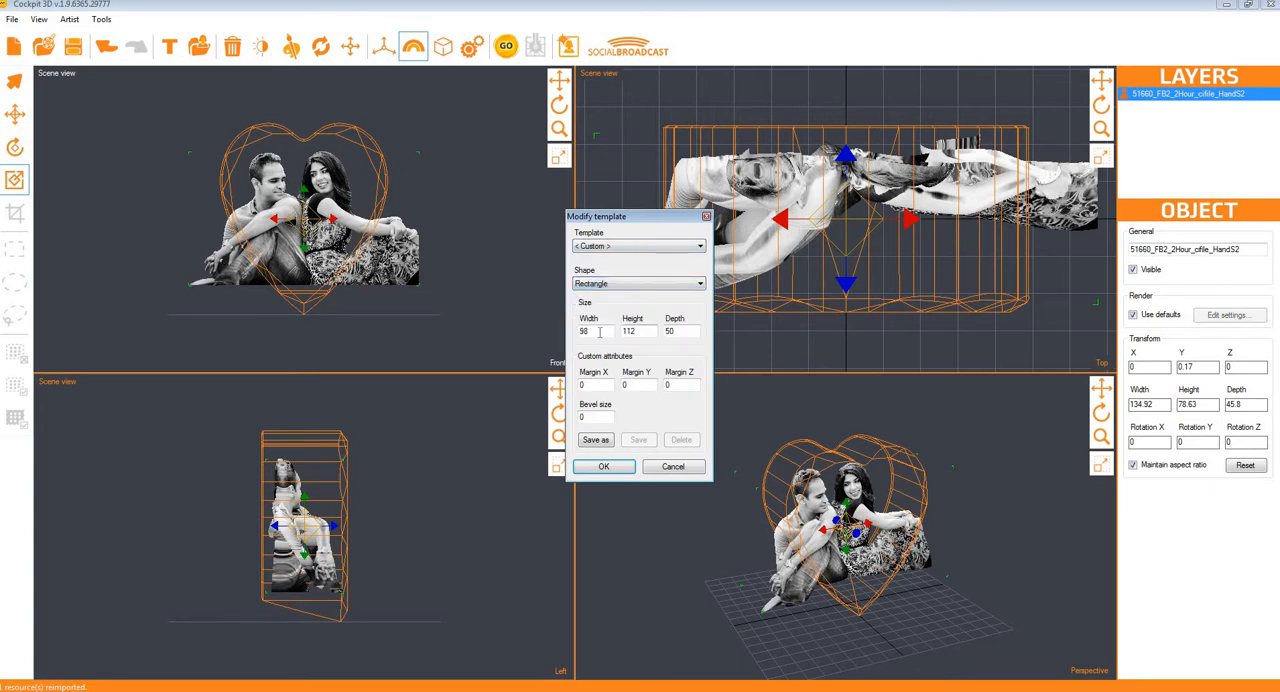
Step: Set the rectangle template to 110 × 50 × 50 with bevel size 2 and save it as preset Rectangle (110 X 50 X 50)
double_click(600, 332)
key("Tab")
type("50")
key("Tab")
type("50")
double_click(580, 418)
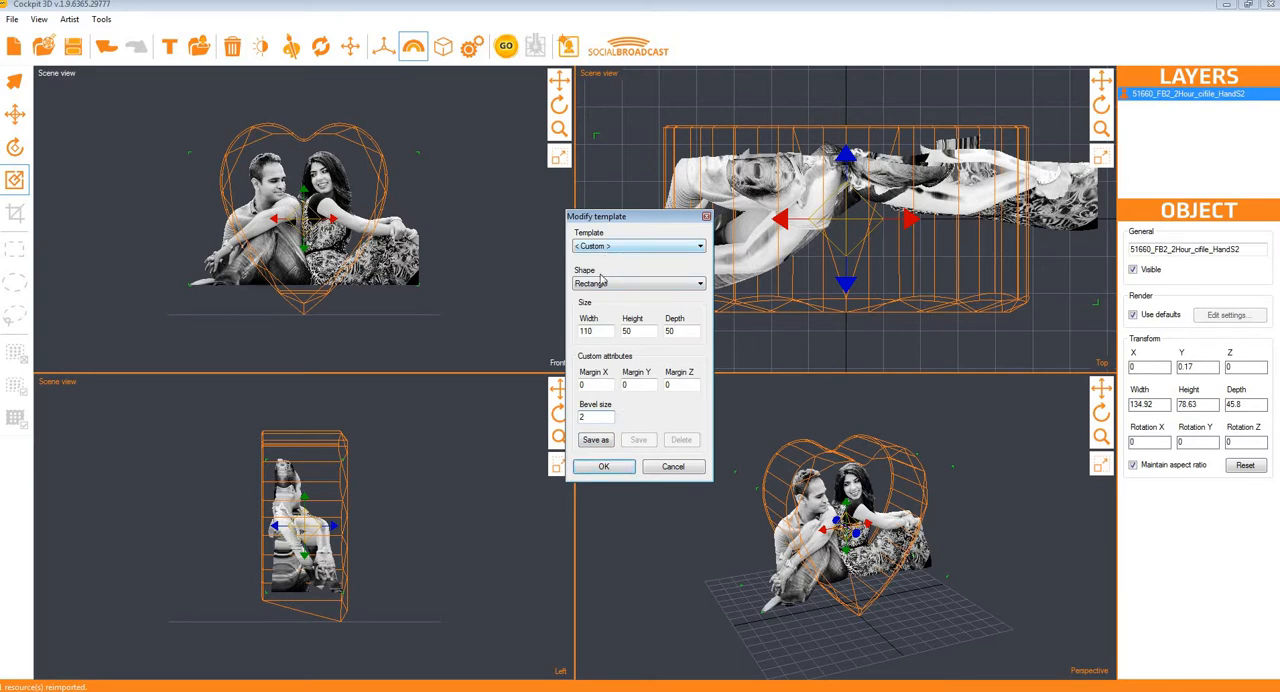
left_click(598, 441)
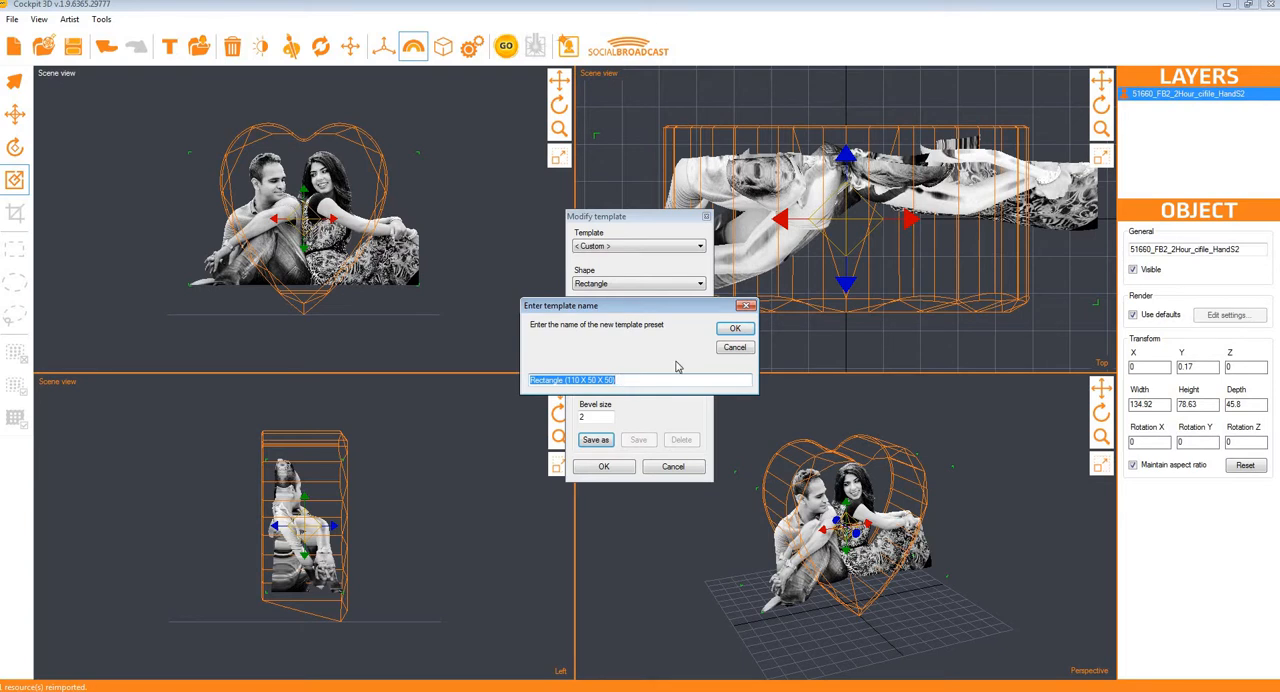
left_click(737, 331)
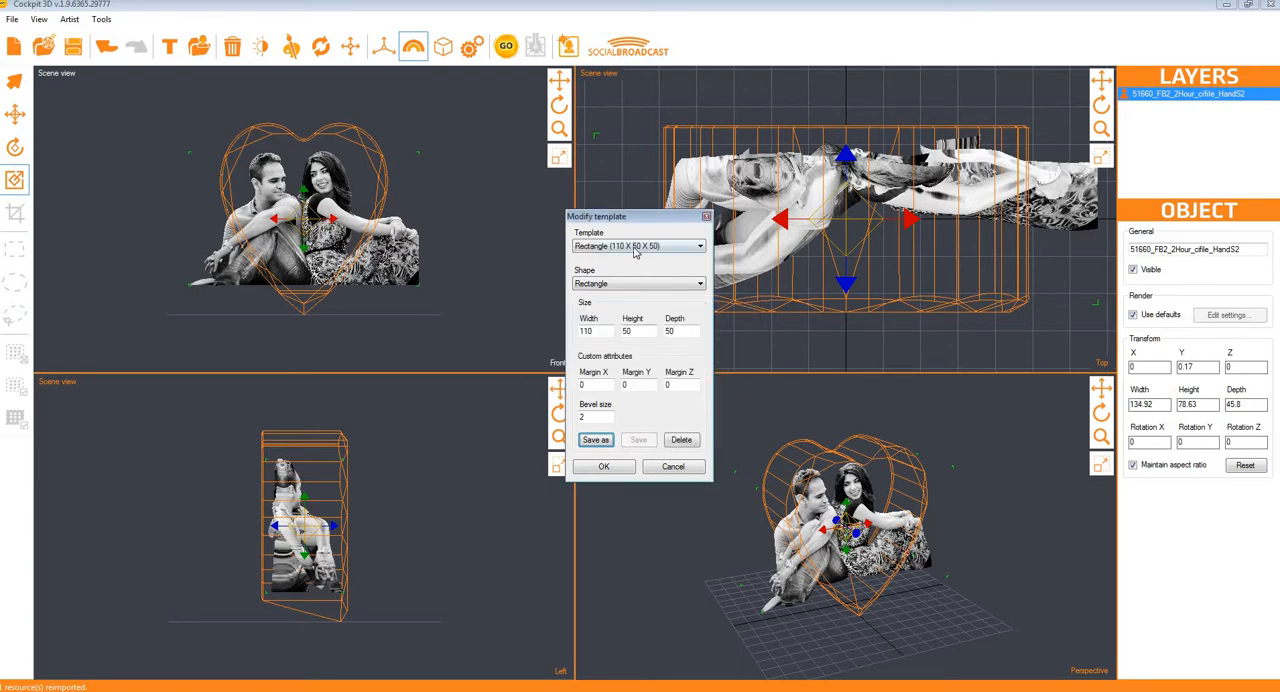
Step: Set the rectangle template's margins to 3 in X, 3 in Y and 2 in Z
left_click(630, 246)
left_click(627, 245)
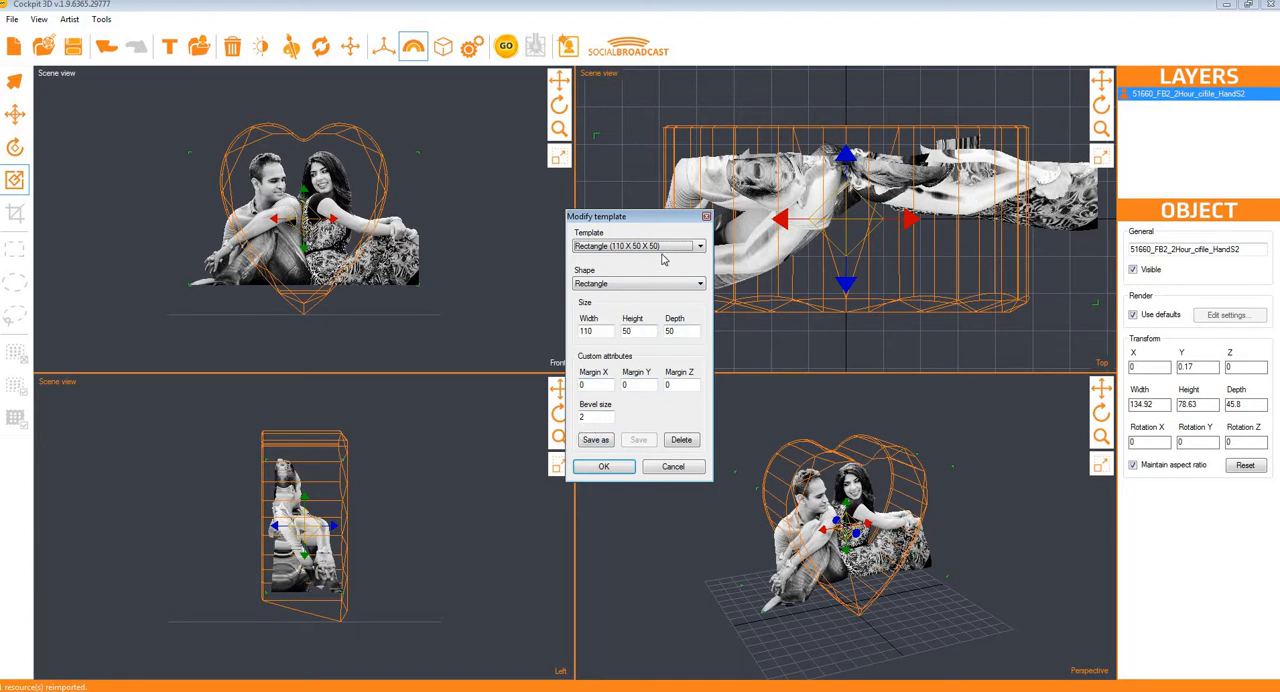
double_click(579, 417)
left_click(590, 385)
type("3")
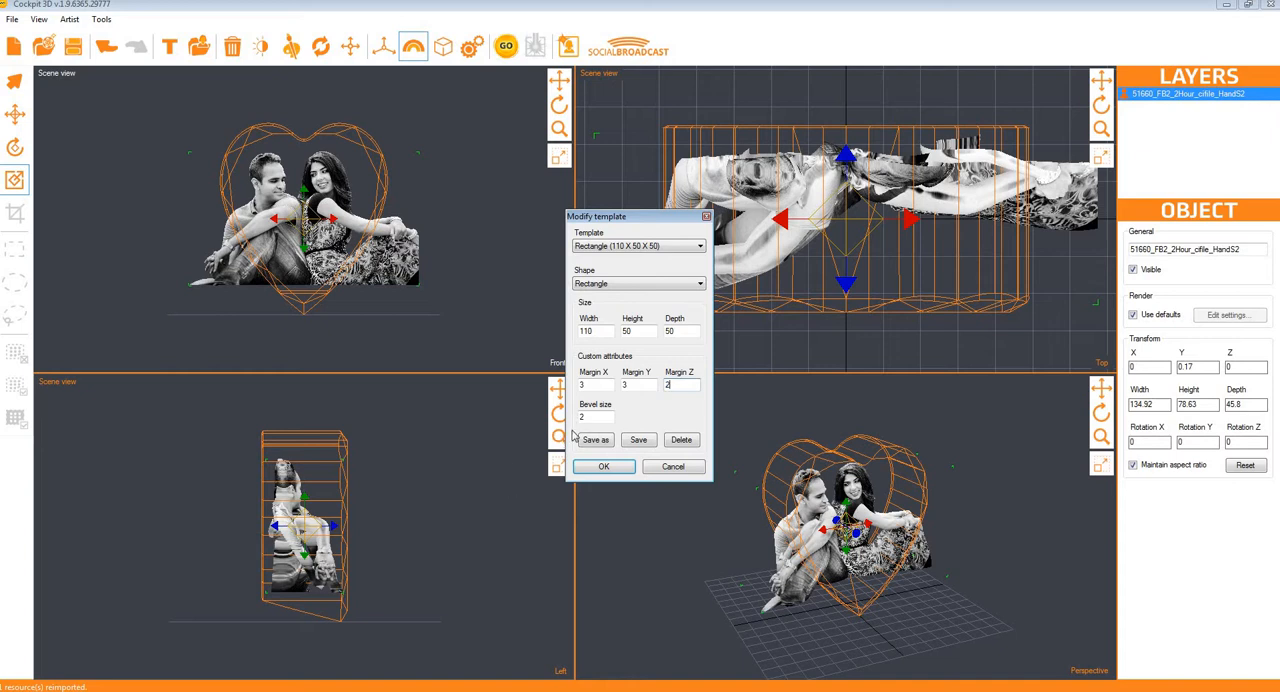
left_click(593, 465)
Step: Change the template to a 90 × 90 × 30 heart and scale the couple model down proportionally to about 119 wide
left_click(606, 284)
left_click(605, 284)
left_click(596, 305)
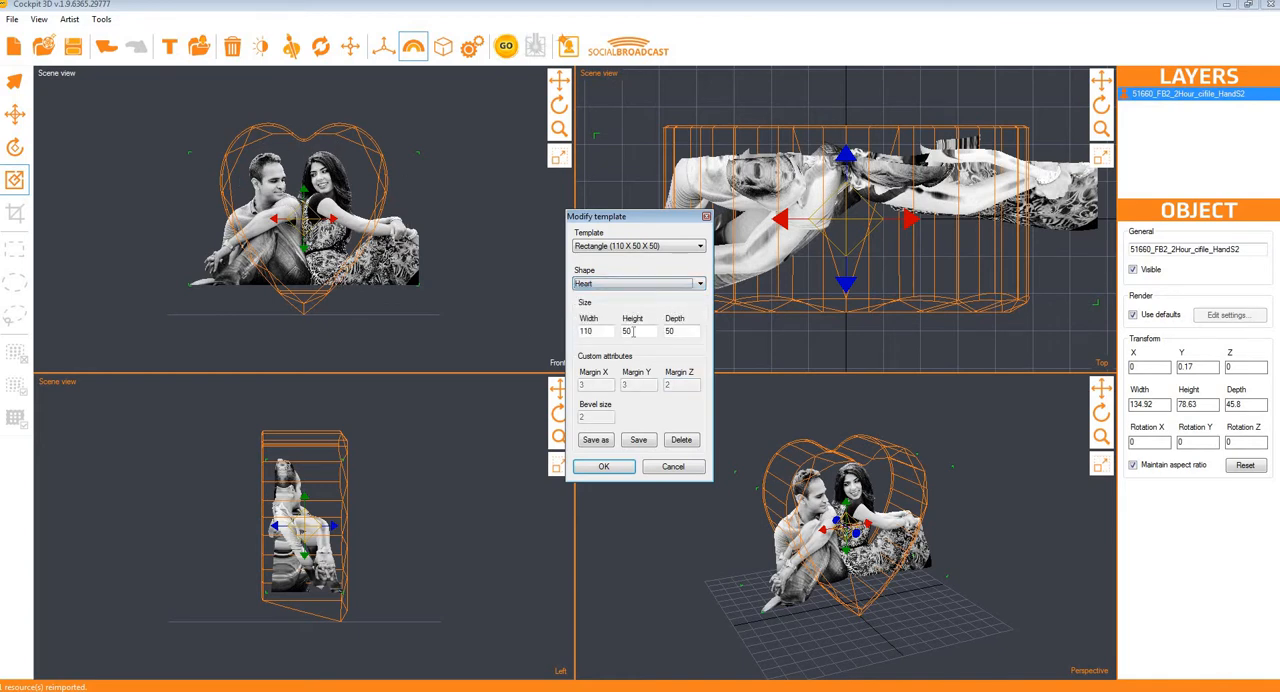
key("Tab")
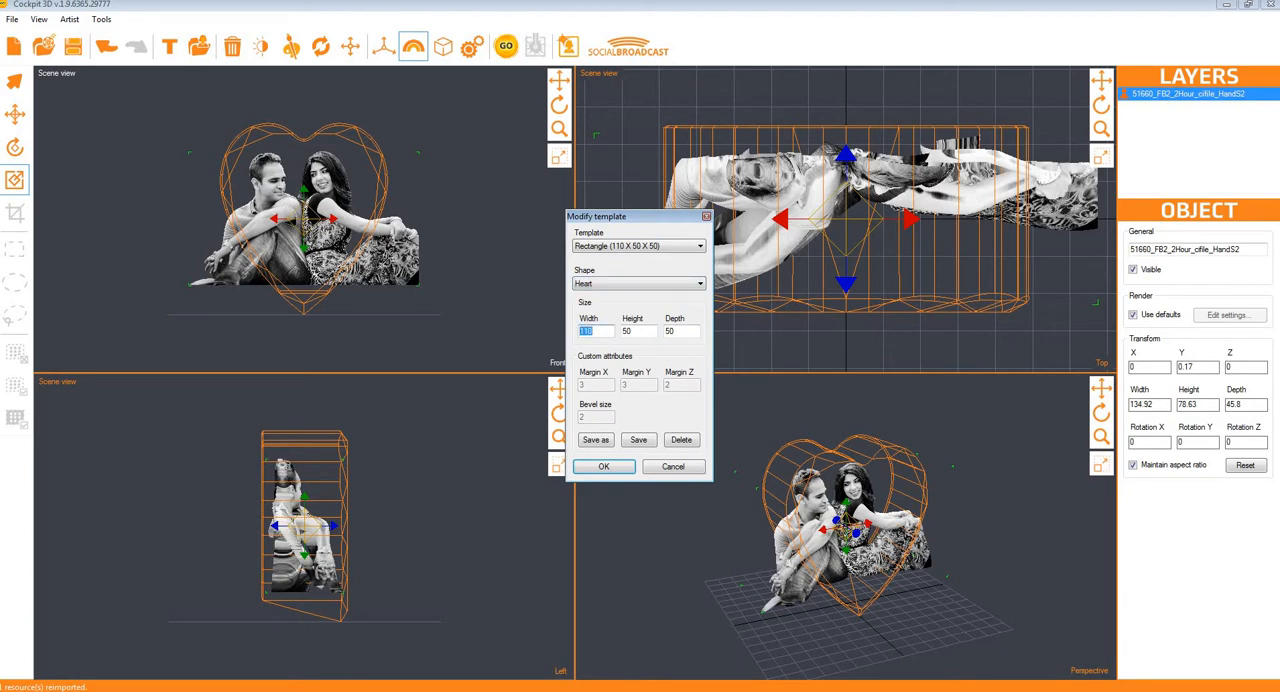
type("90")
key("Tab")
type("9")
type("30")
type("30")
left_click(605, 468)
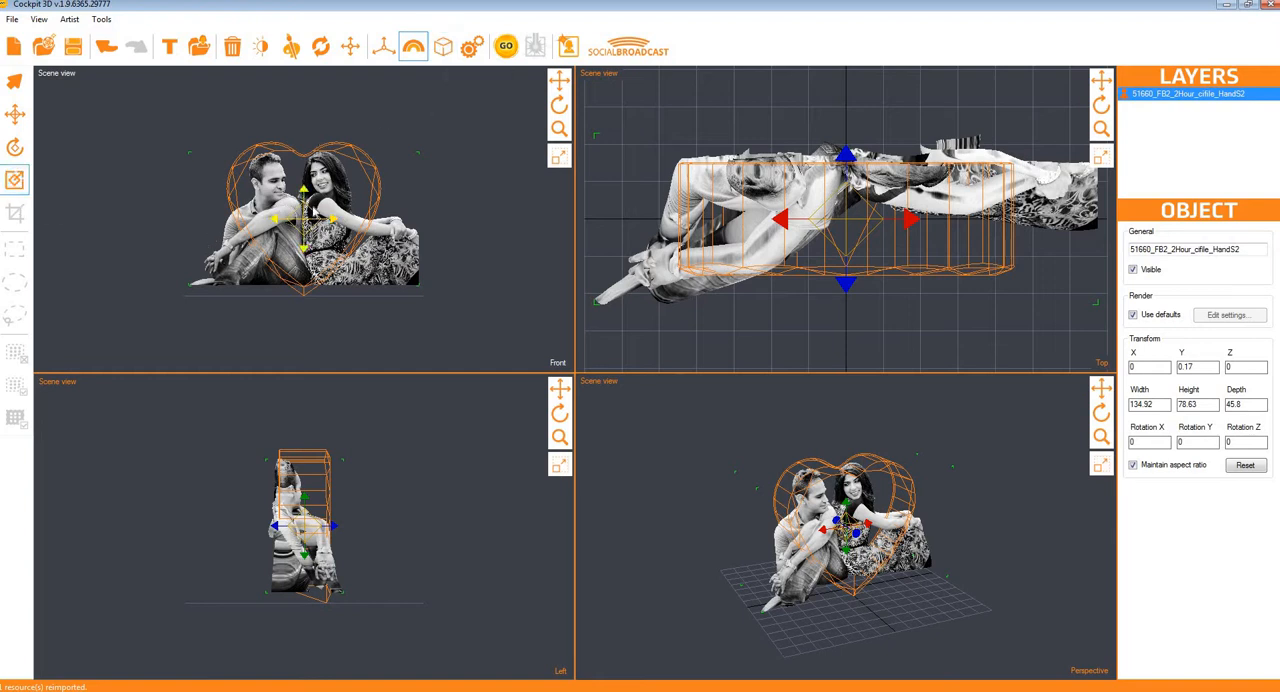
left_click_drag(314, 212, 407, 138)
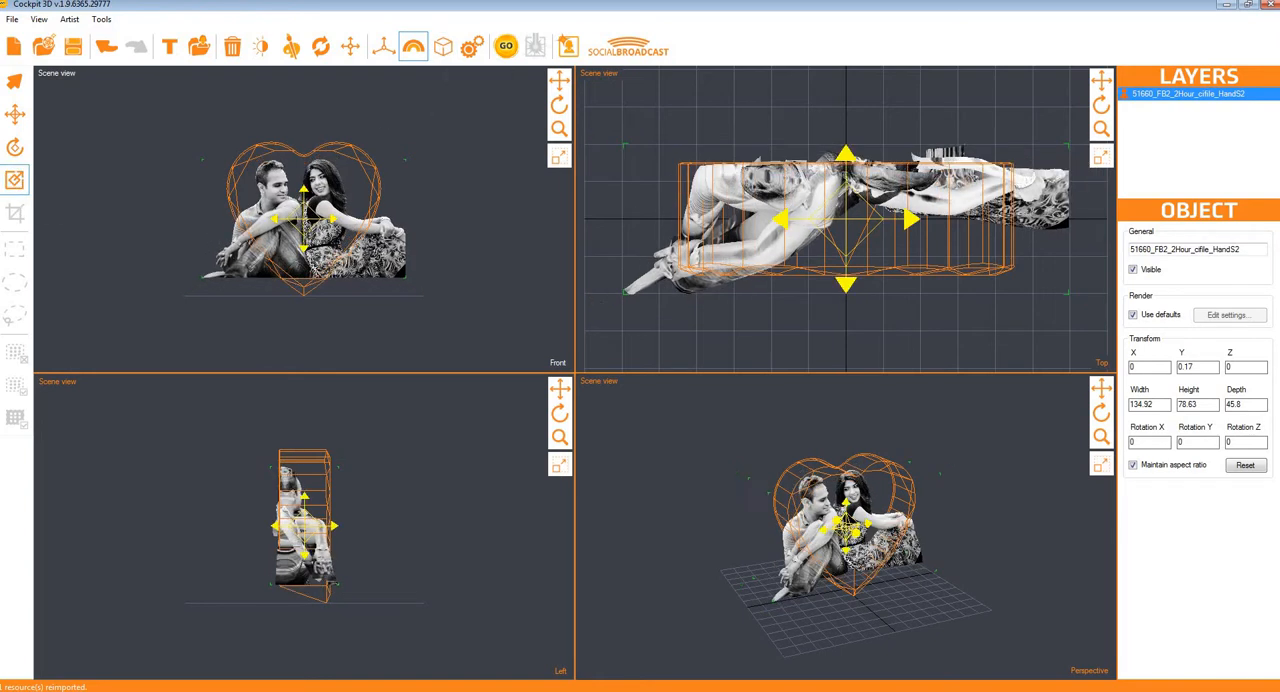
Step: Open the scene settings and examine the XY distance and Z (layer) distance values
left_click(470, 48)
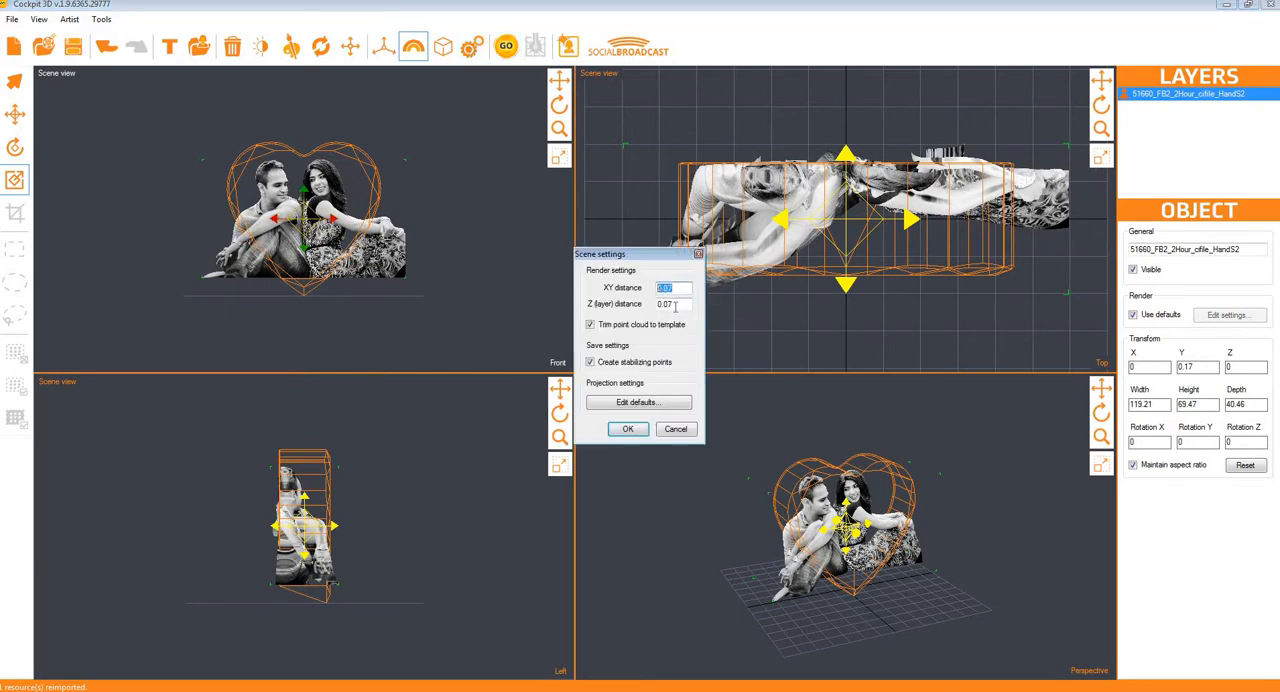
left_click(675, 307)
left_click(671, 288)
left_click_drag(677, 288, 661, 304)
left_click(673, 290)
Step: Disable and re-enable the Front projection in the default projection settings, and save them
left_click(630, 403)
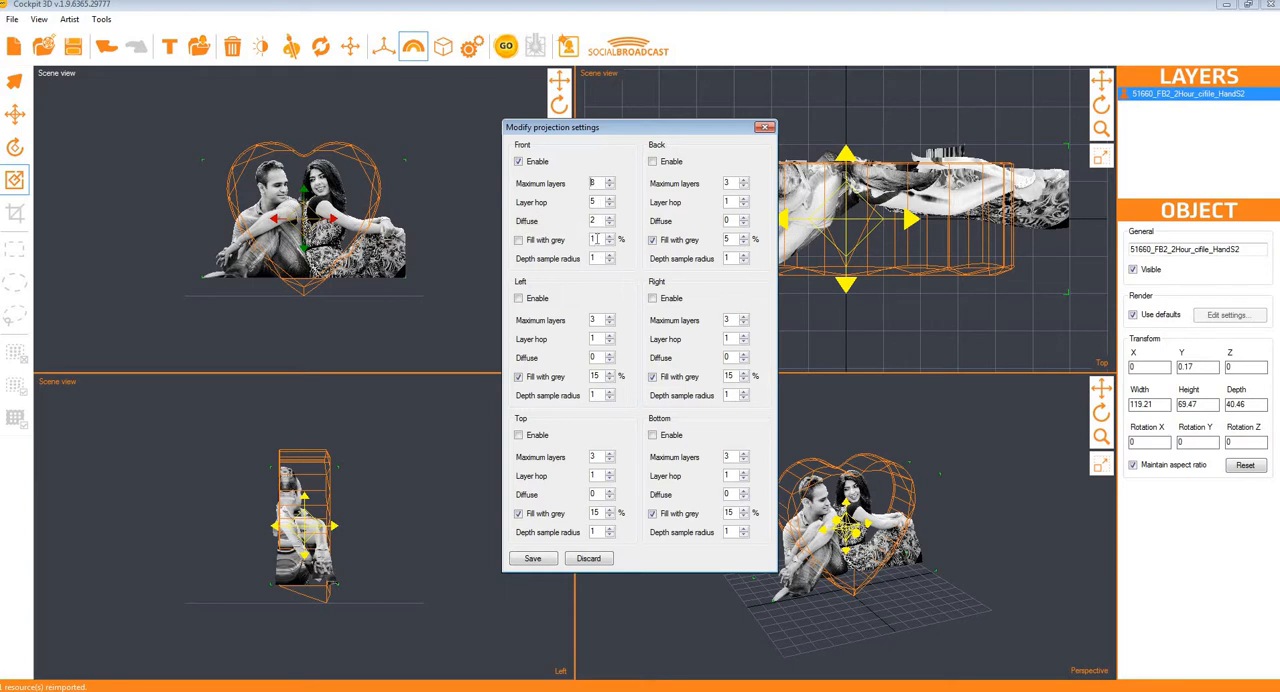
left_click(518, 162)
left_click(518, 162)
left_click(533, 558)
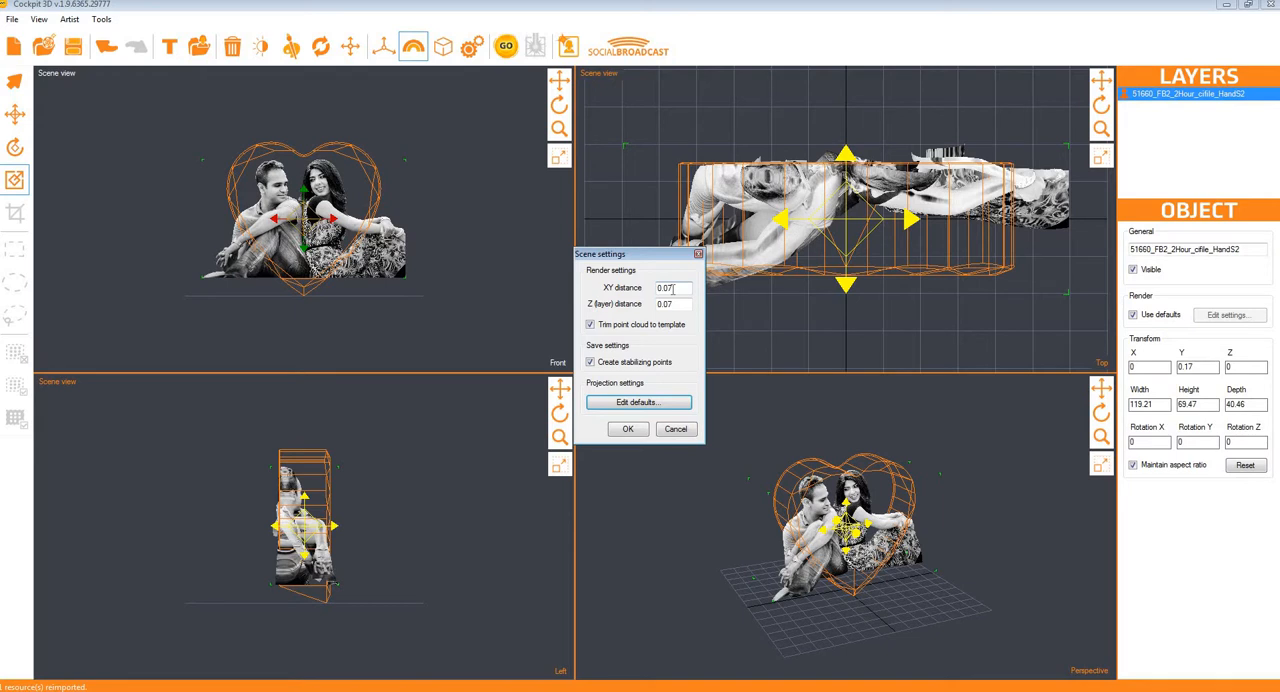
Step: Set the XY distance to 0.08, and open the default projection settings and discard them
left_click(673, 288)
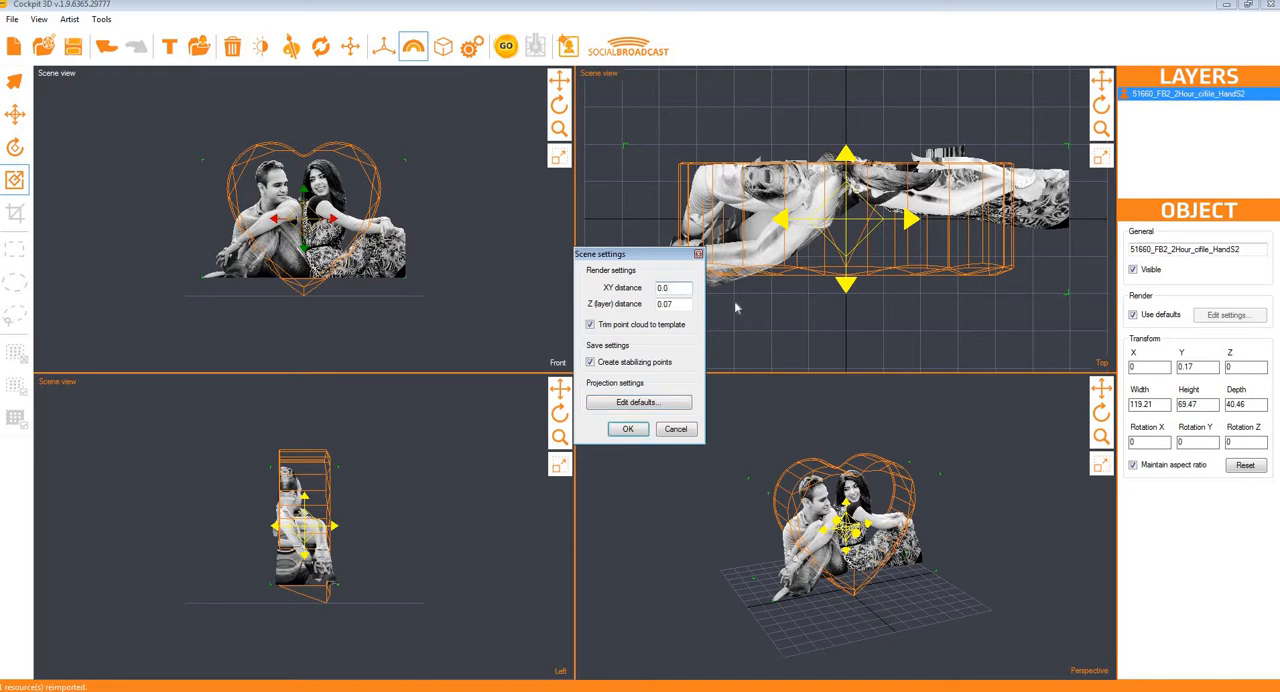
type("8")
left_click(636, 402)
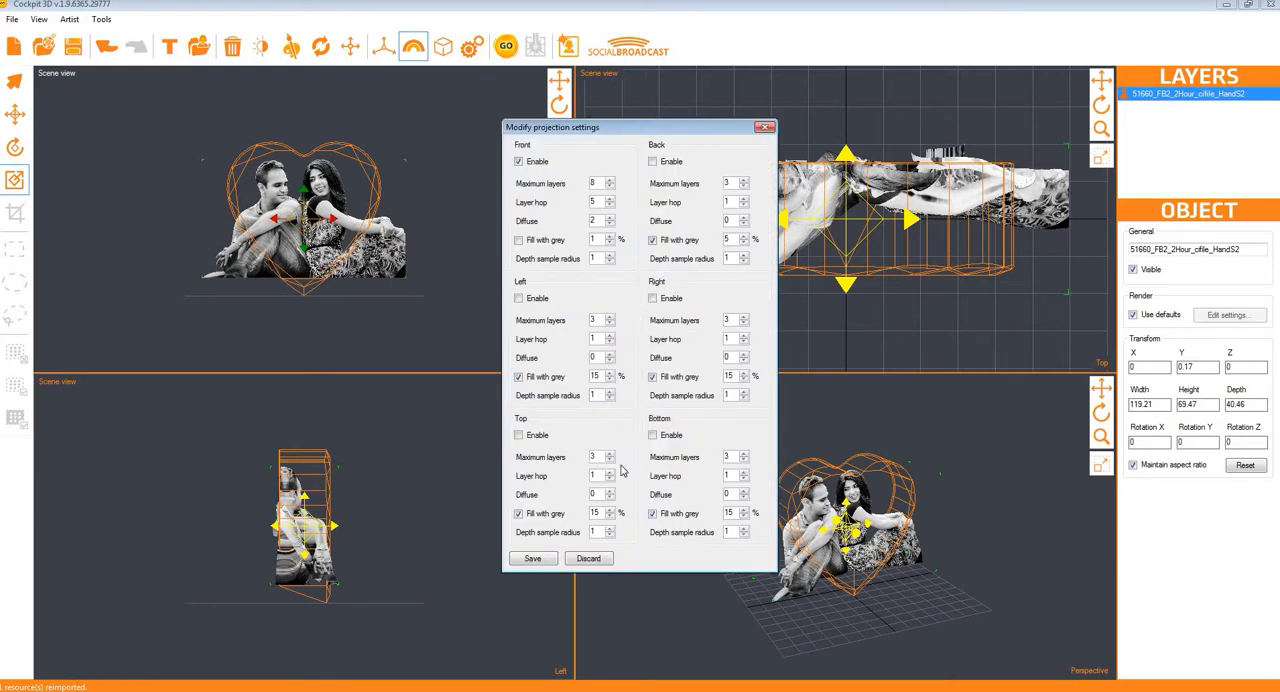
left_click(589, 559)
Step: Set the XY distance to 0.07, and disable stabilizing points and trimming the point cloud to the template
left_click(677, 288)
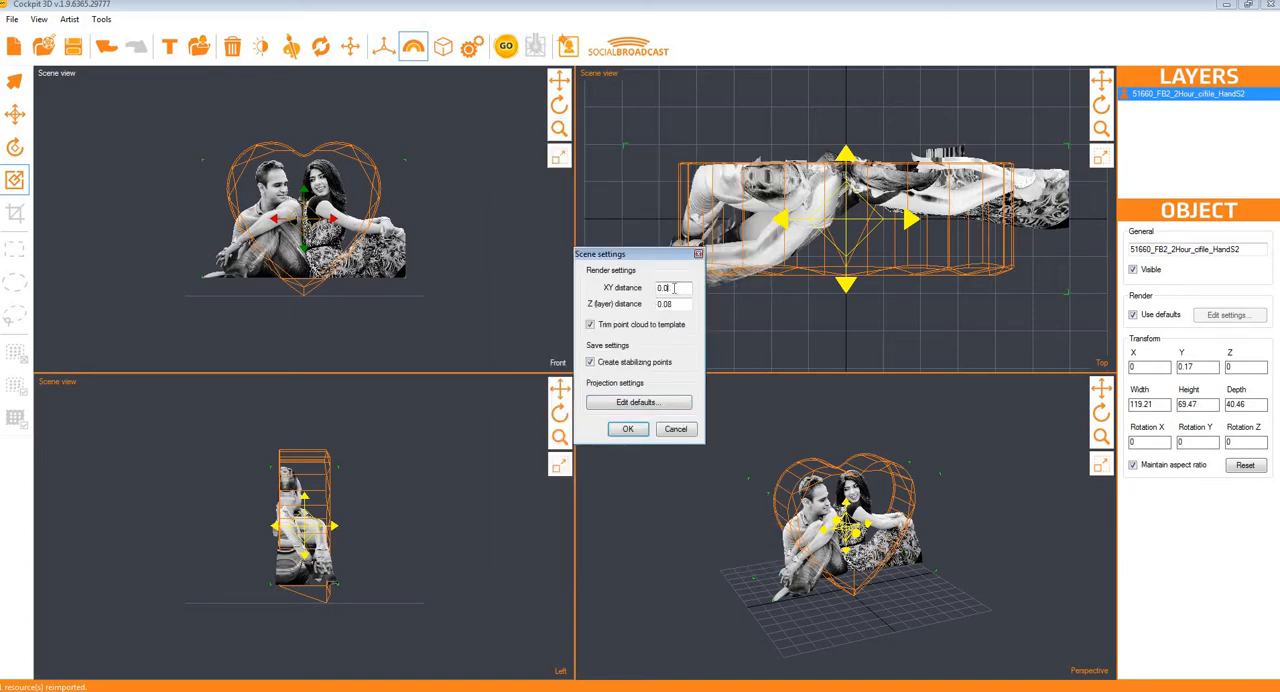
type("7")
left_click(591, 362)
left_click(590, 325)
left_click(628, 429)
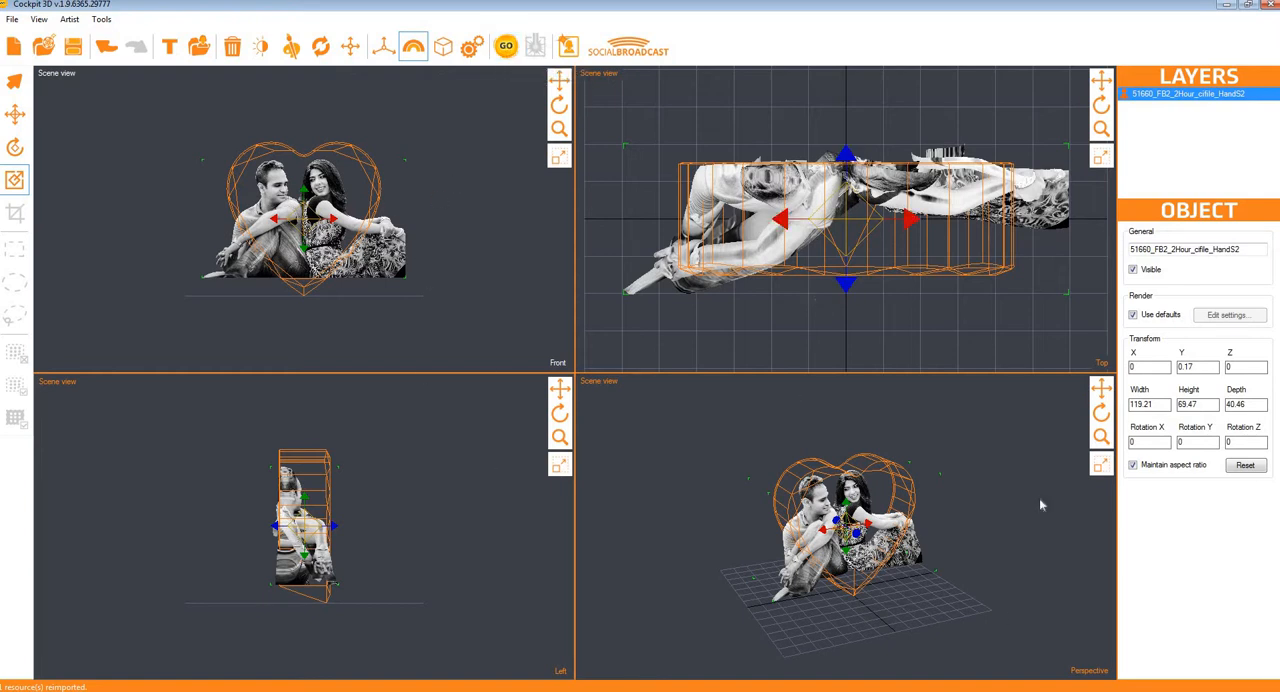
Step: Generate the point cloud preview, and generate it again in the maximized front view
left_click(505, 46)
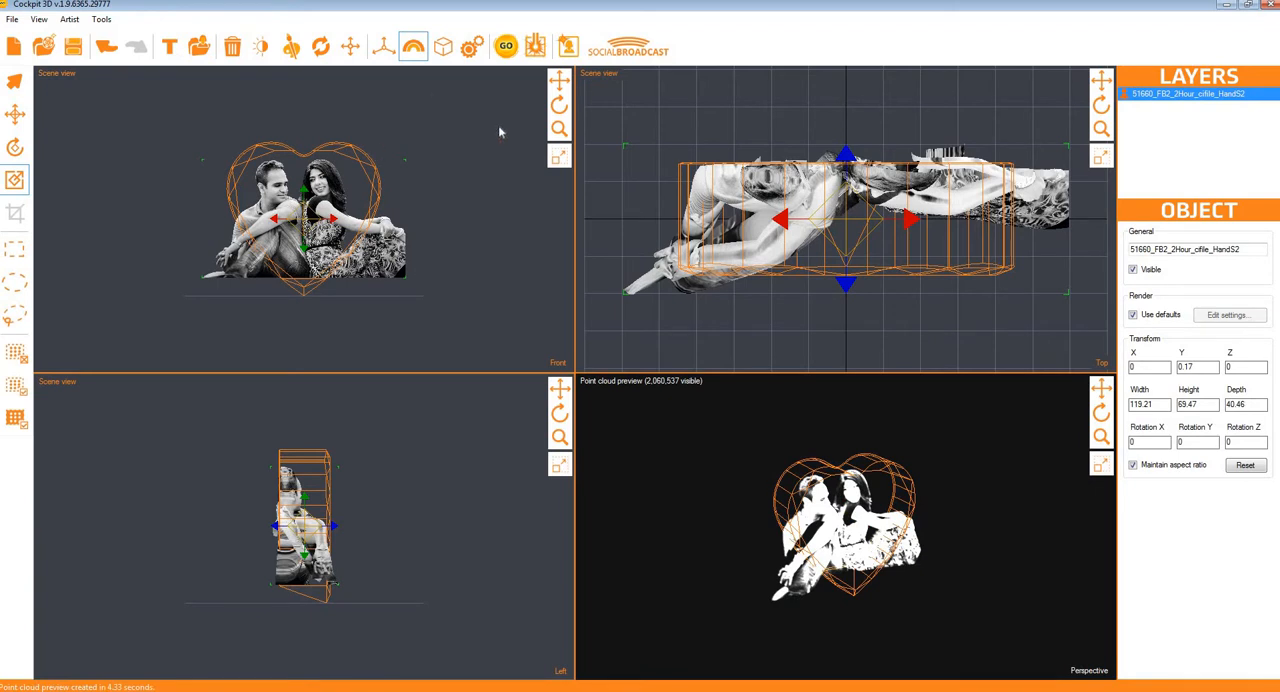
left_click(559, 160)
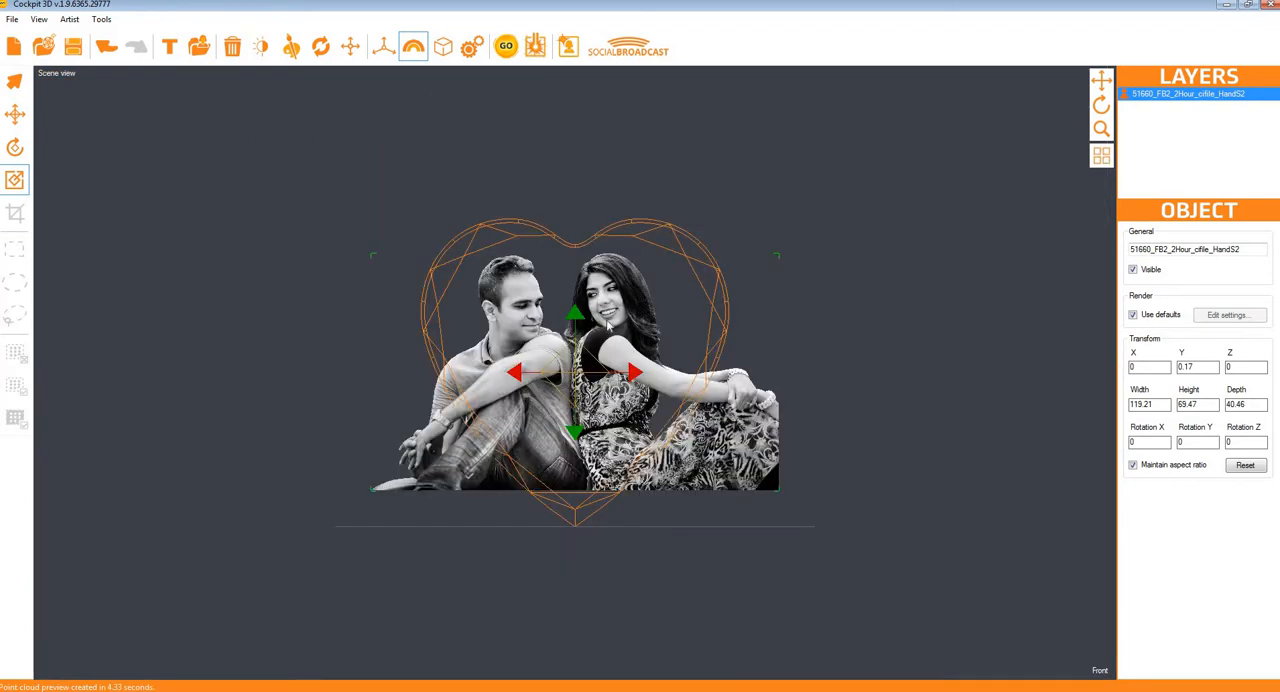
left_click(506, 46)
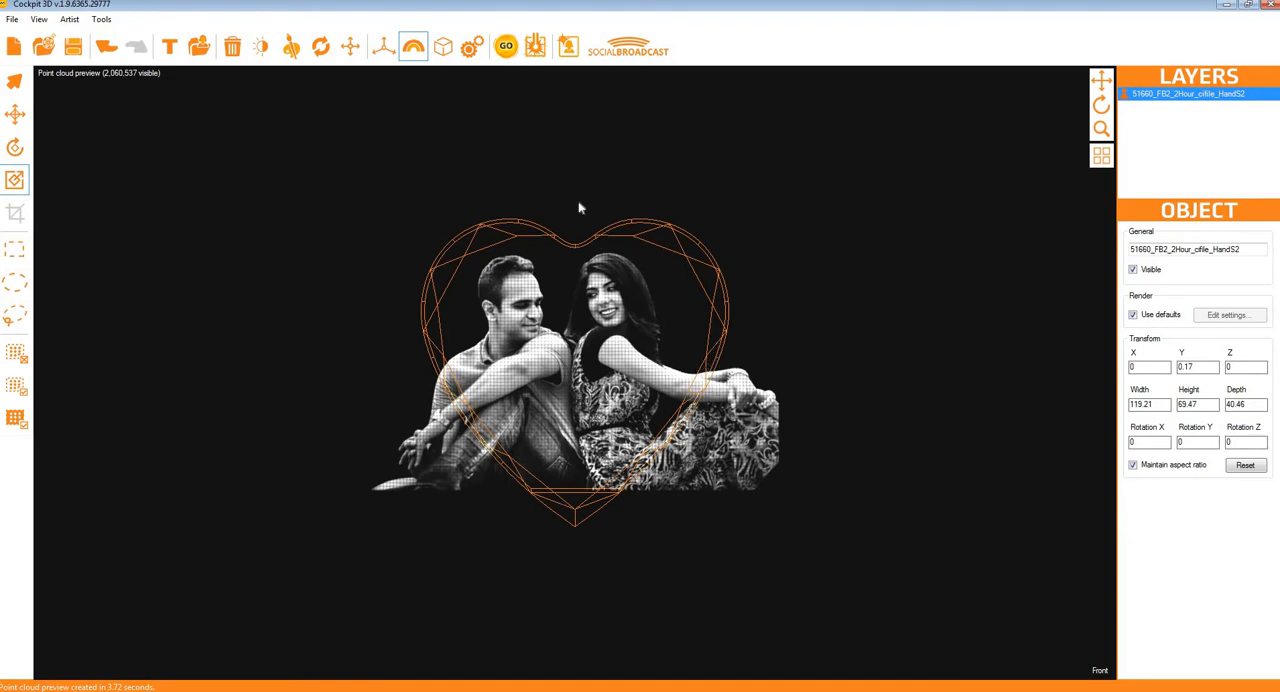
Step: Enable trimming the point cloud to the template in the scene settings and regenerate the preview
left_click(472, 46)
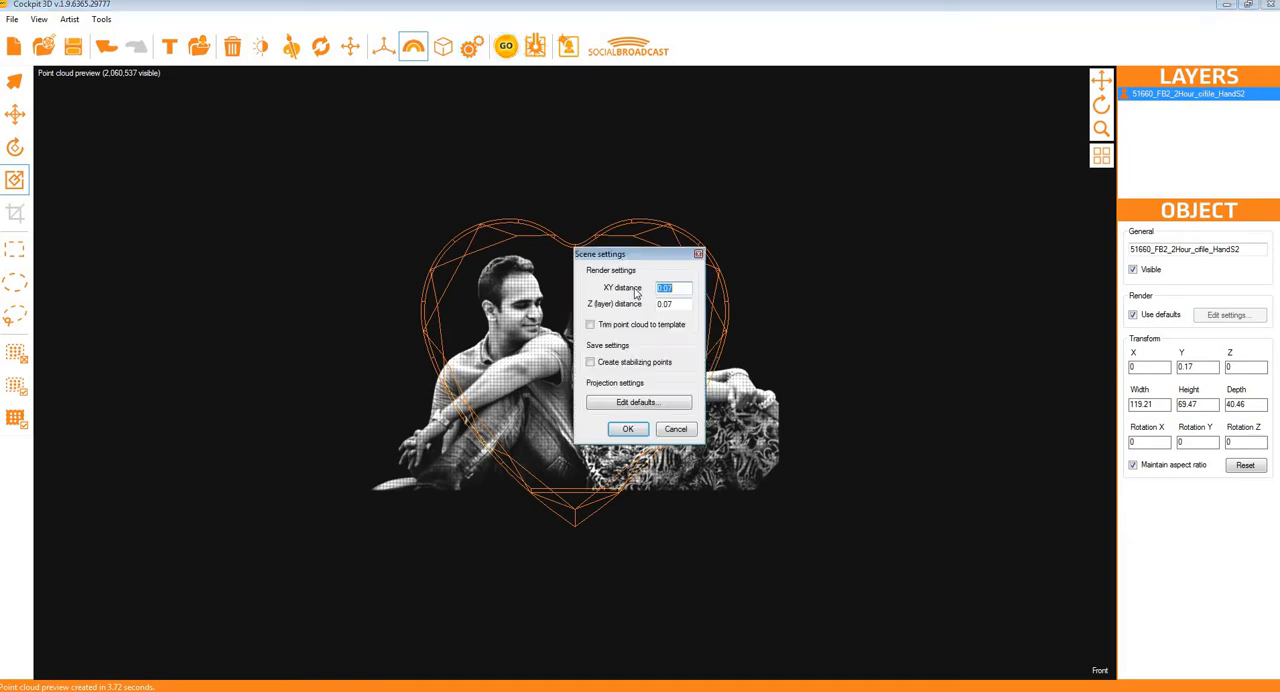
left_click(605, 328)
left_click(628, 429)
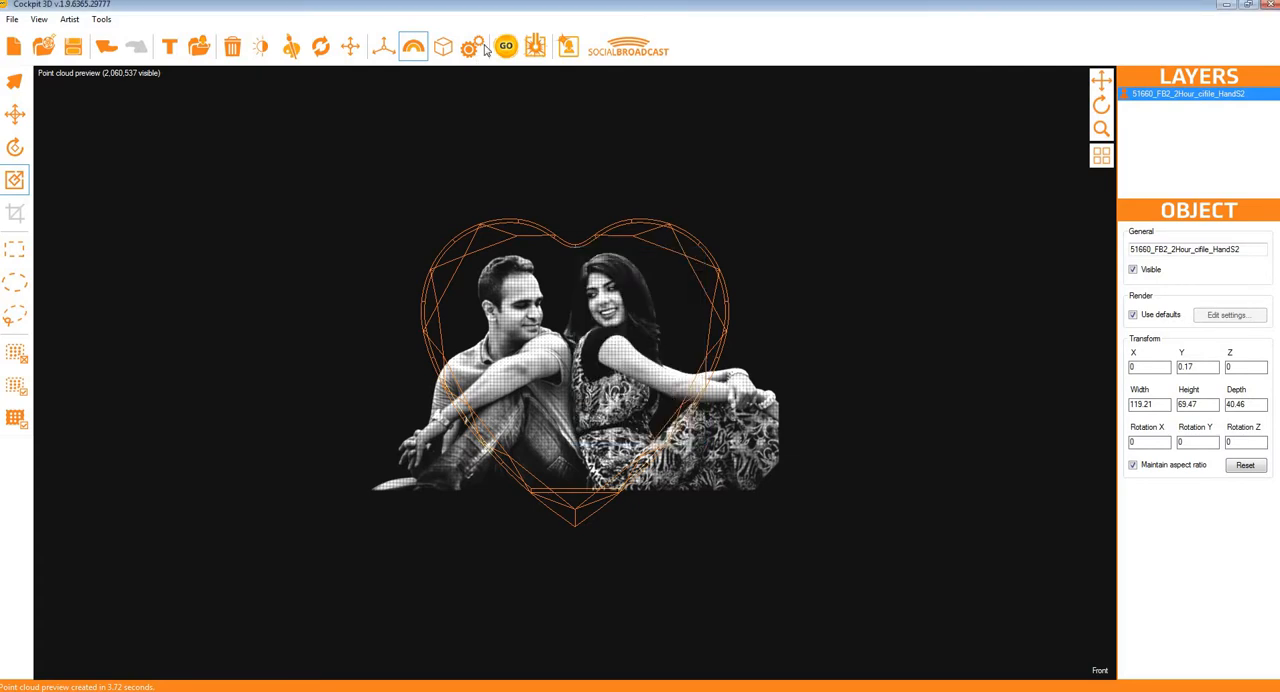
left_click(506, 46)
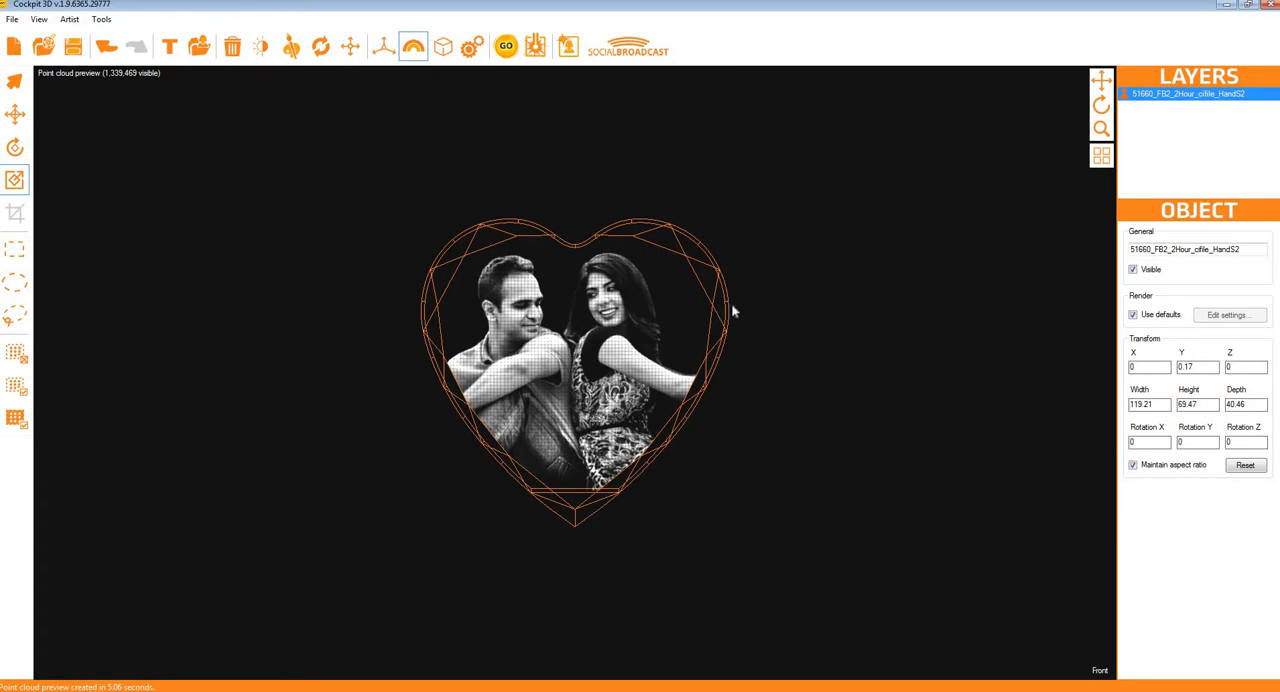
Step: Resize the heart template to a width of 89, a height of 87 and a depth of 27
left_click(1099, 108)
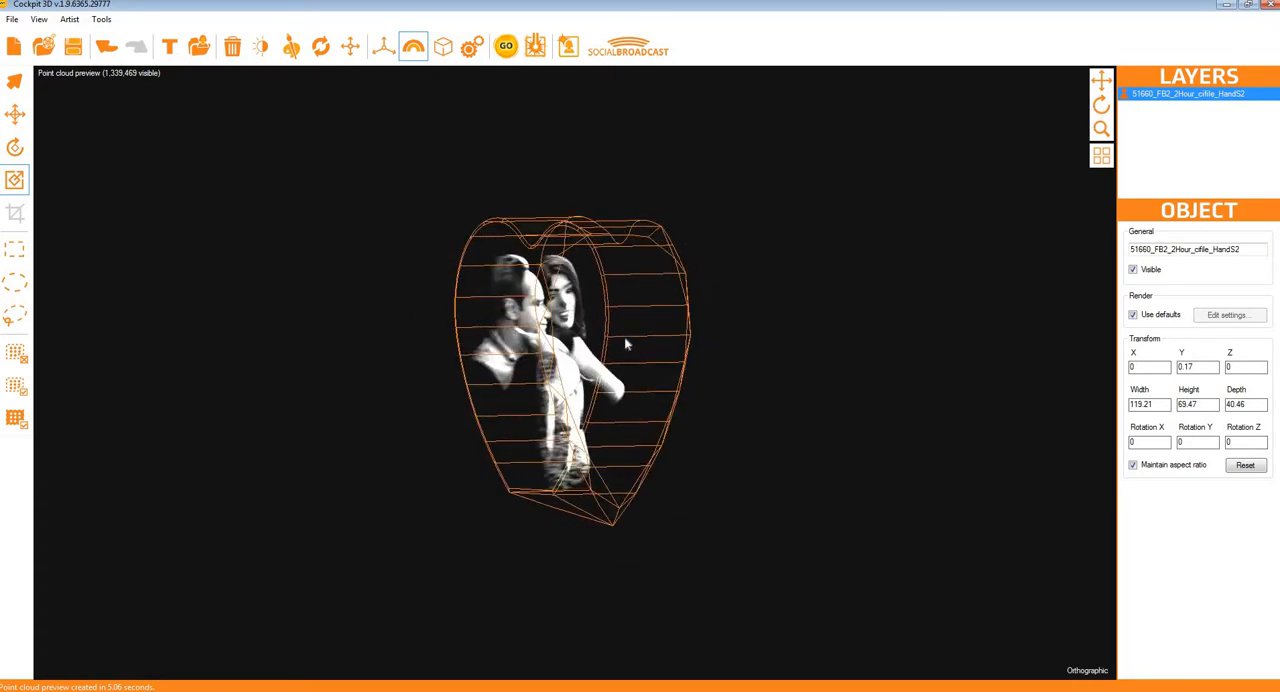
left_click(1101, 104)
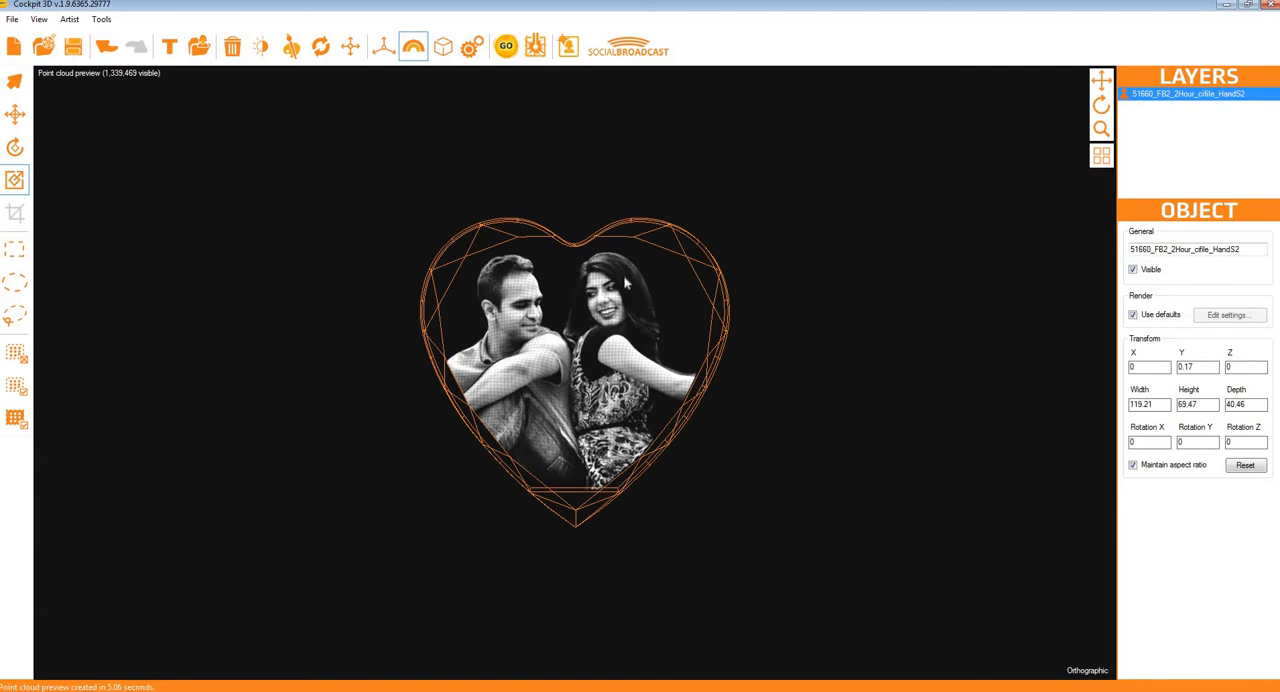
left_click(443, 47)
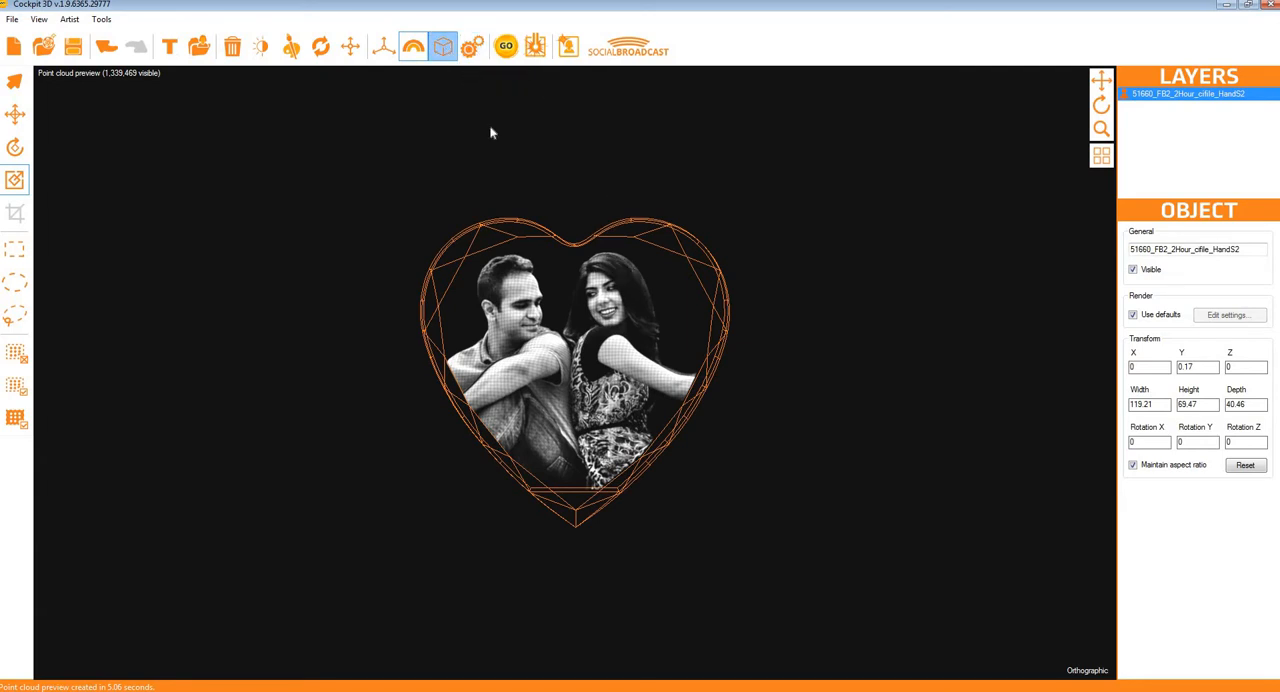
double_click(583, 332)
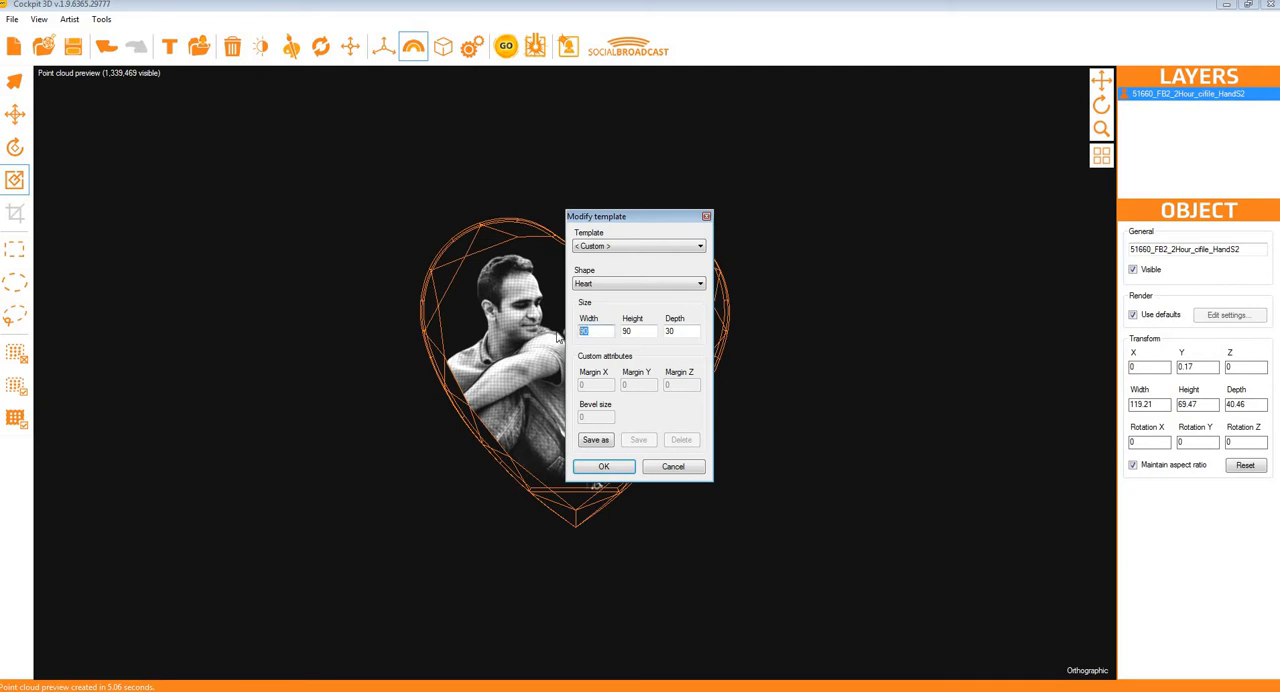
type("89")
key("Tab")
left_click(606, 467)
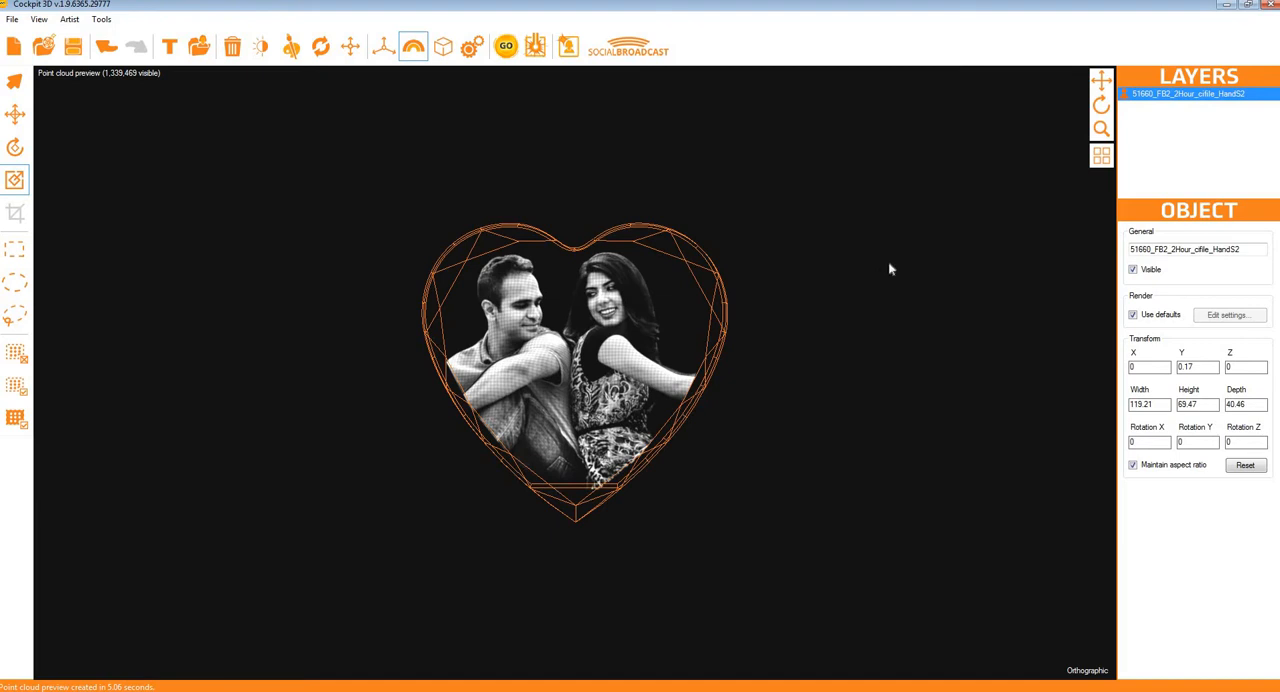
Step: Enable creating stabilizing points in the scene settings and regenerate the point cloud preview
left_click(471, 46)
left_click(590, 362)
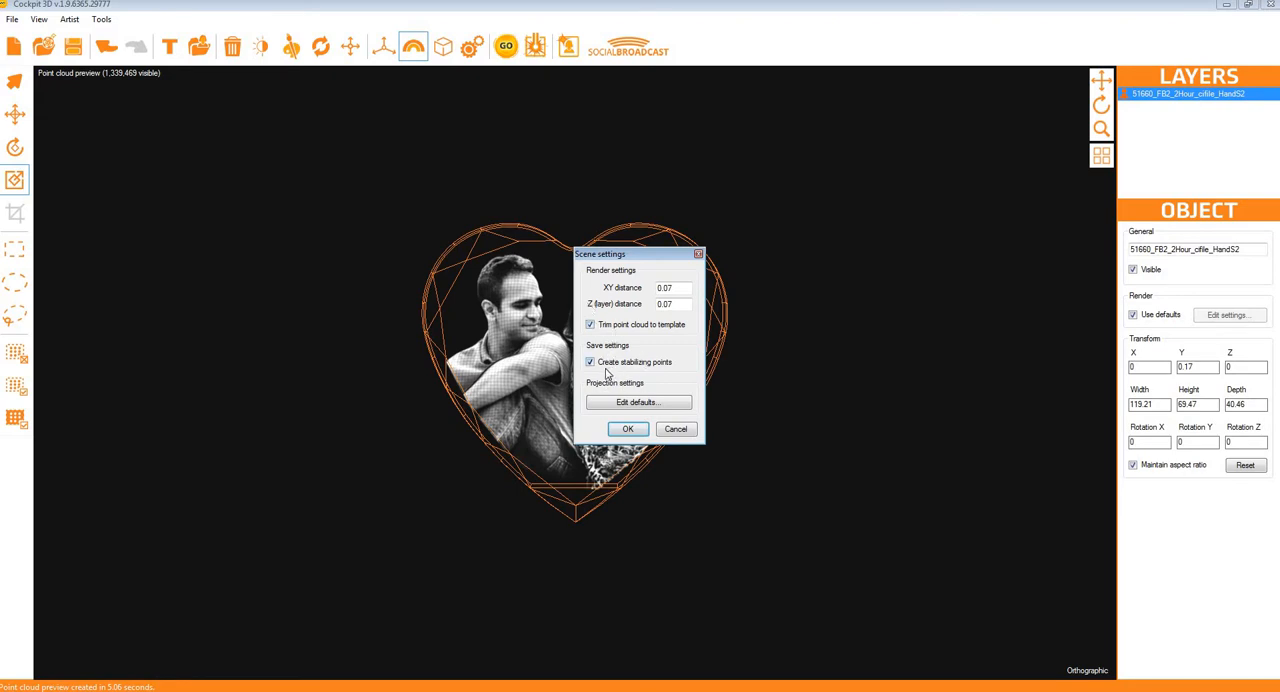
left_click(630, 432)
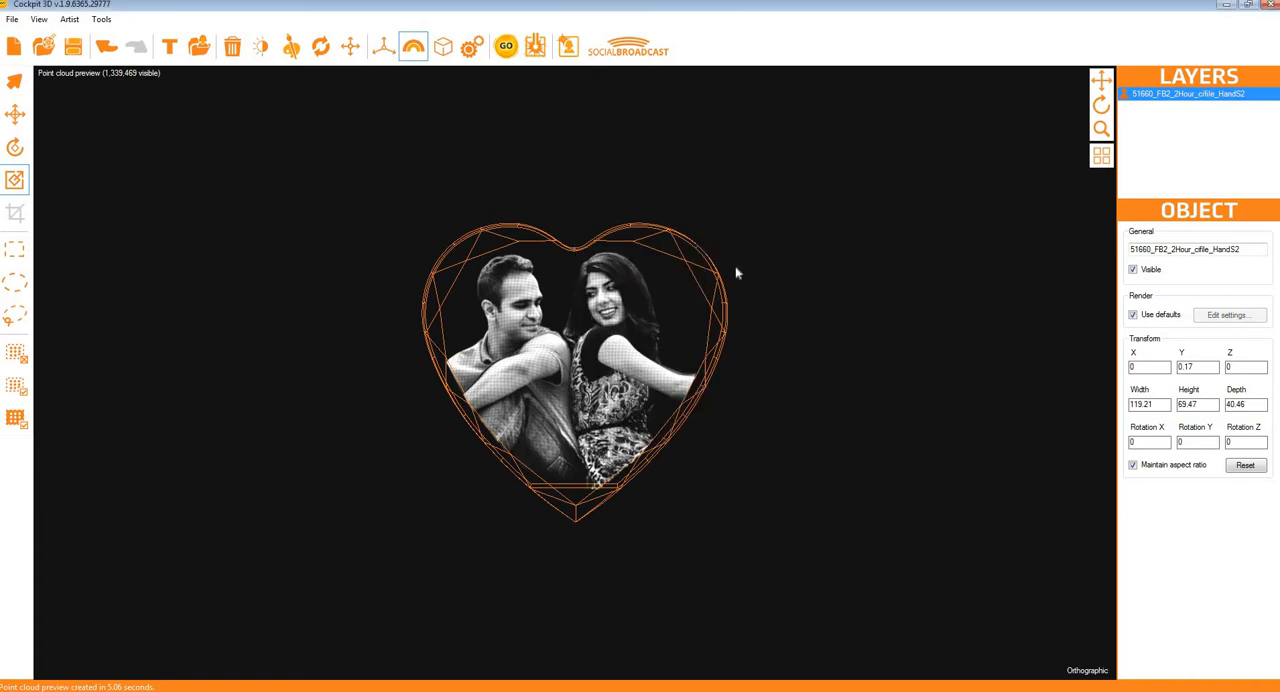
left_click(508, 49)
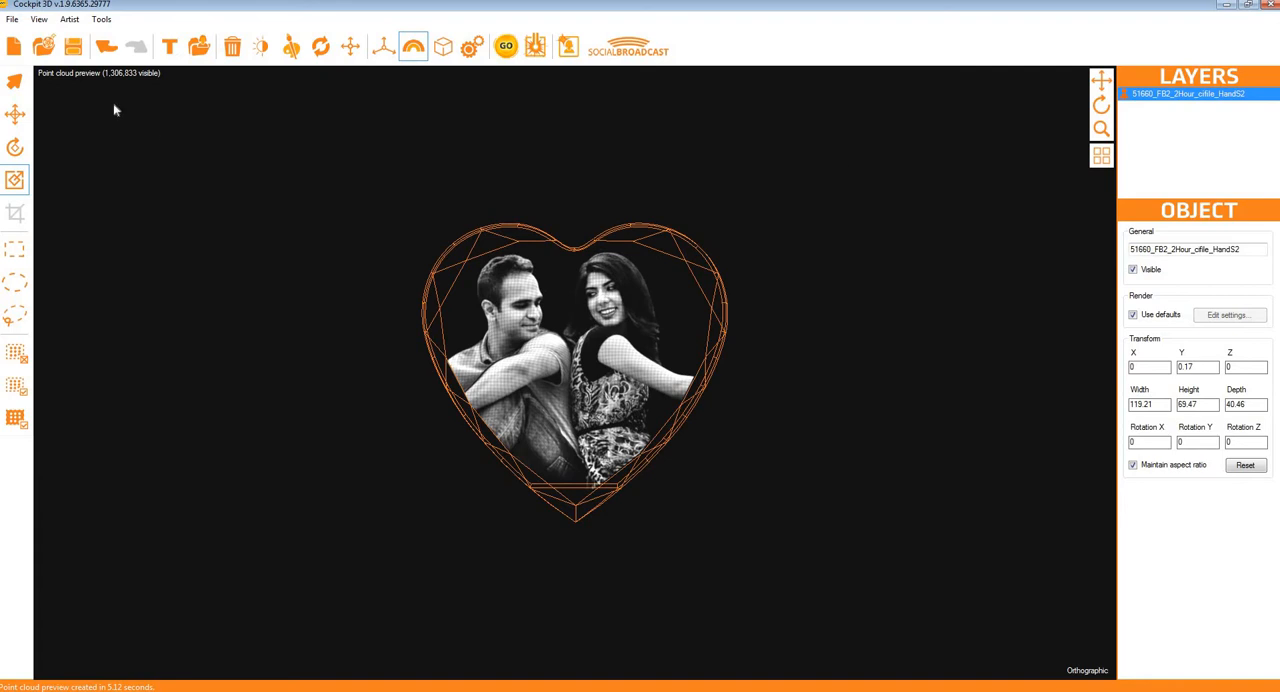
Step: In the left scene view, turn off maintaining the aspect ratio and set the couple model's depth to 23 to fit the template
left_click(70, 75)
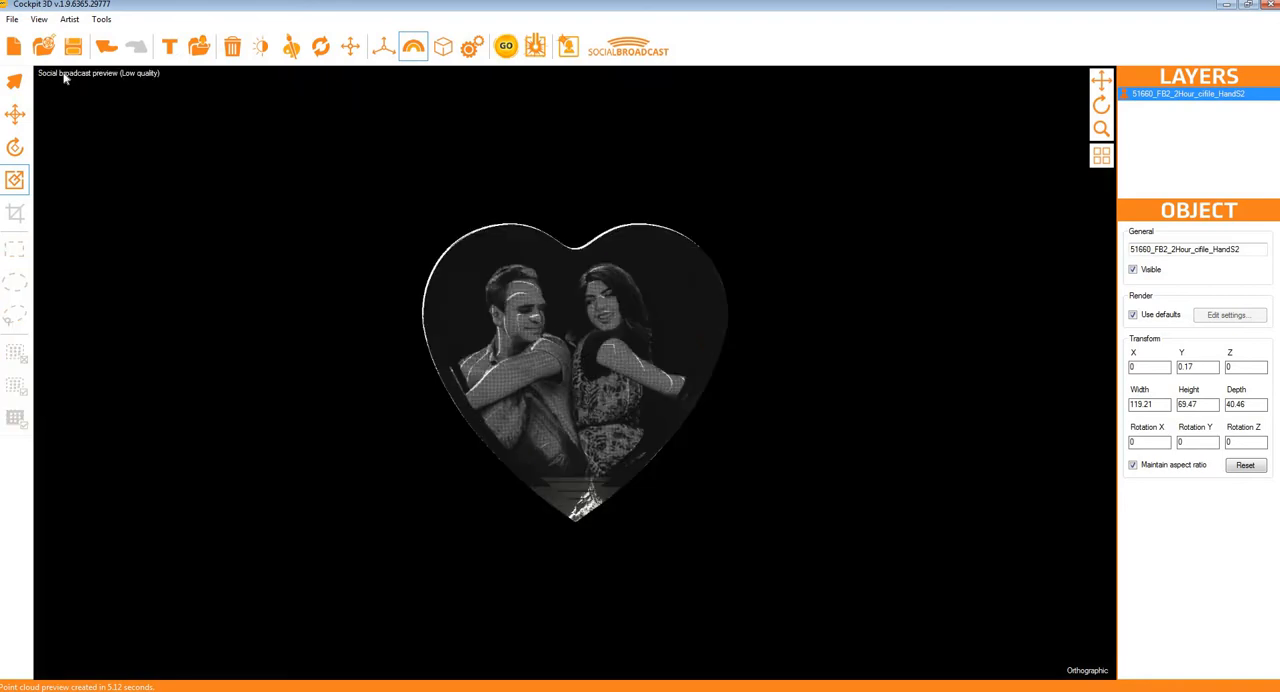
left_click(65, 76)
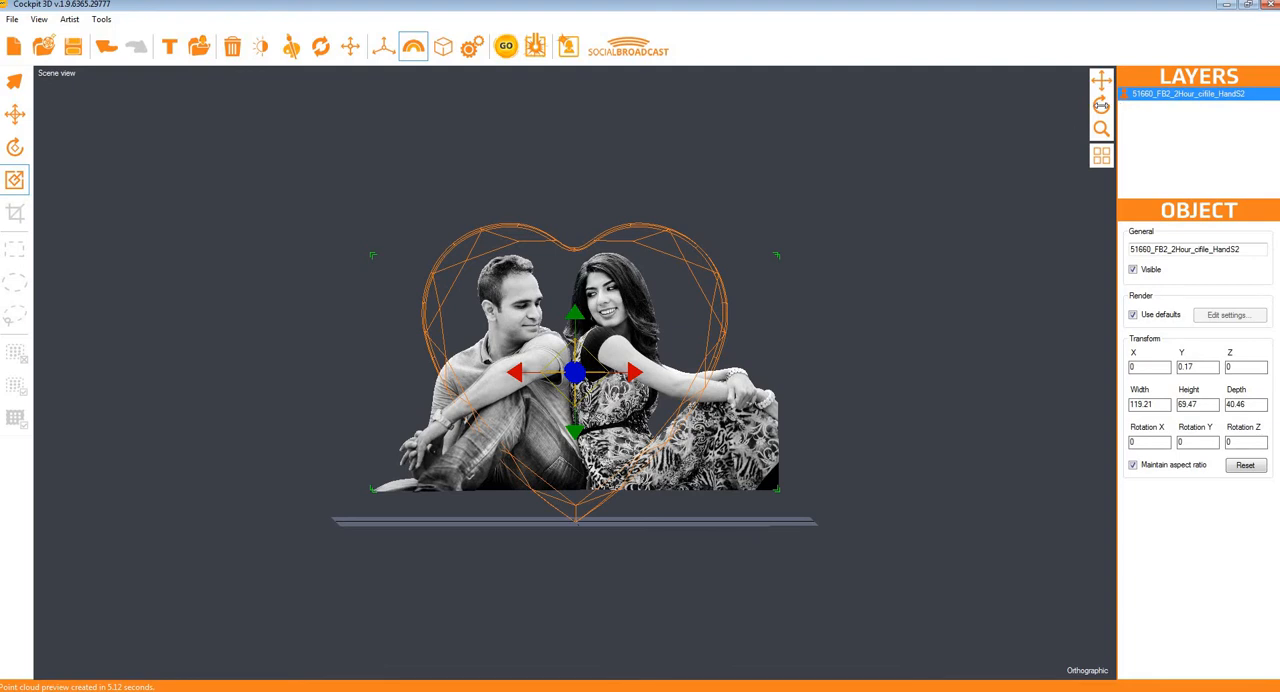
left_click(1080, 669)
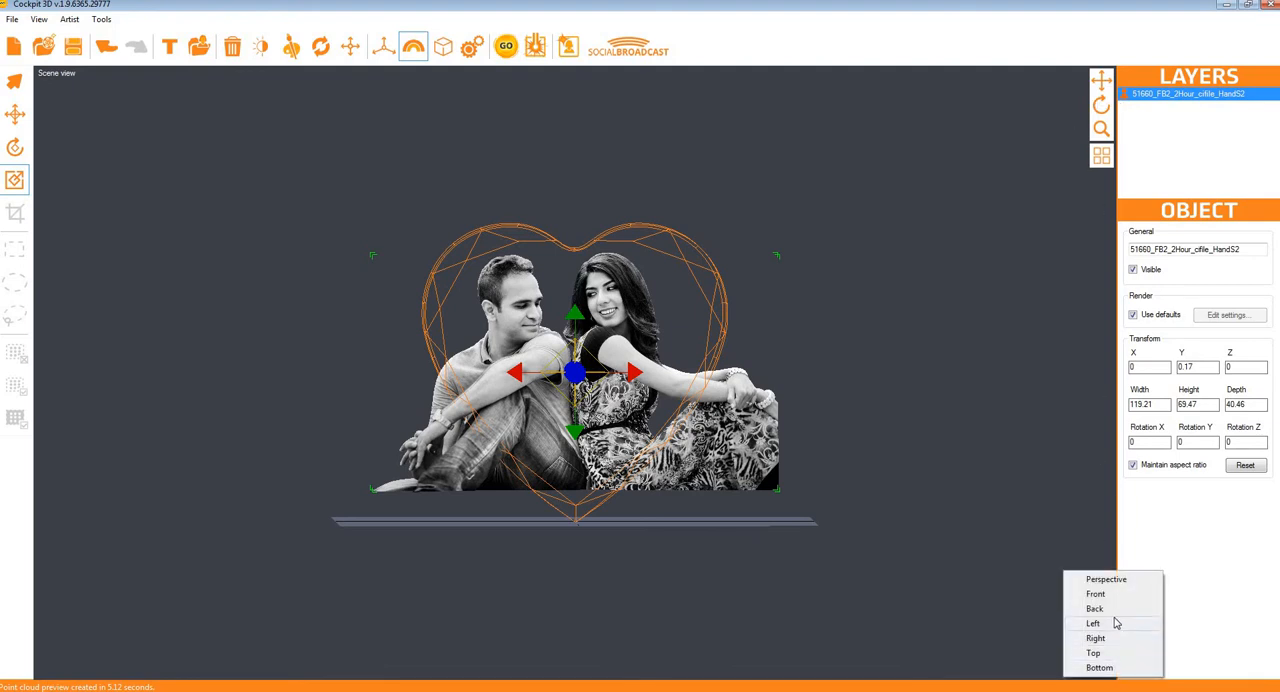
left_click(1096, 623)
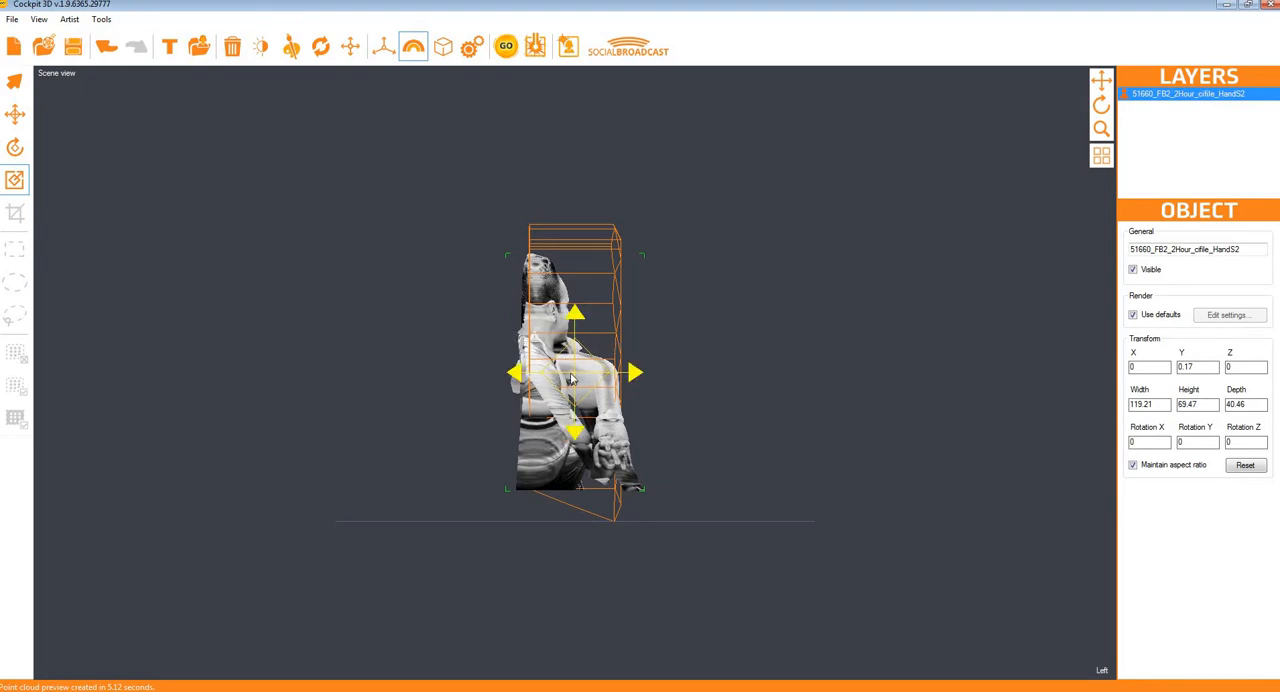
left_click(1240, 404)
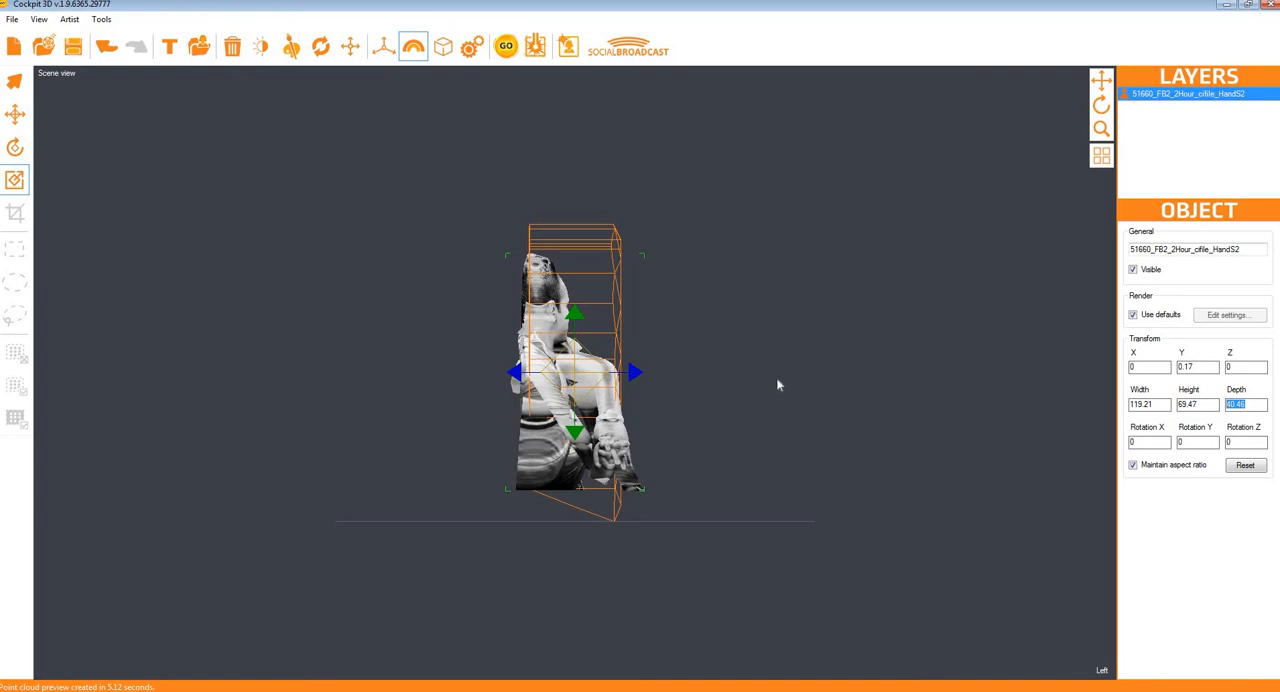
left_click(1133, 466)
left_click_drag(1255, 404, 1192, 422)
left_click(443, 46)
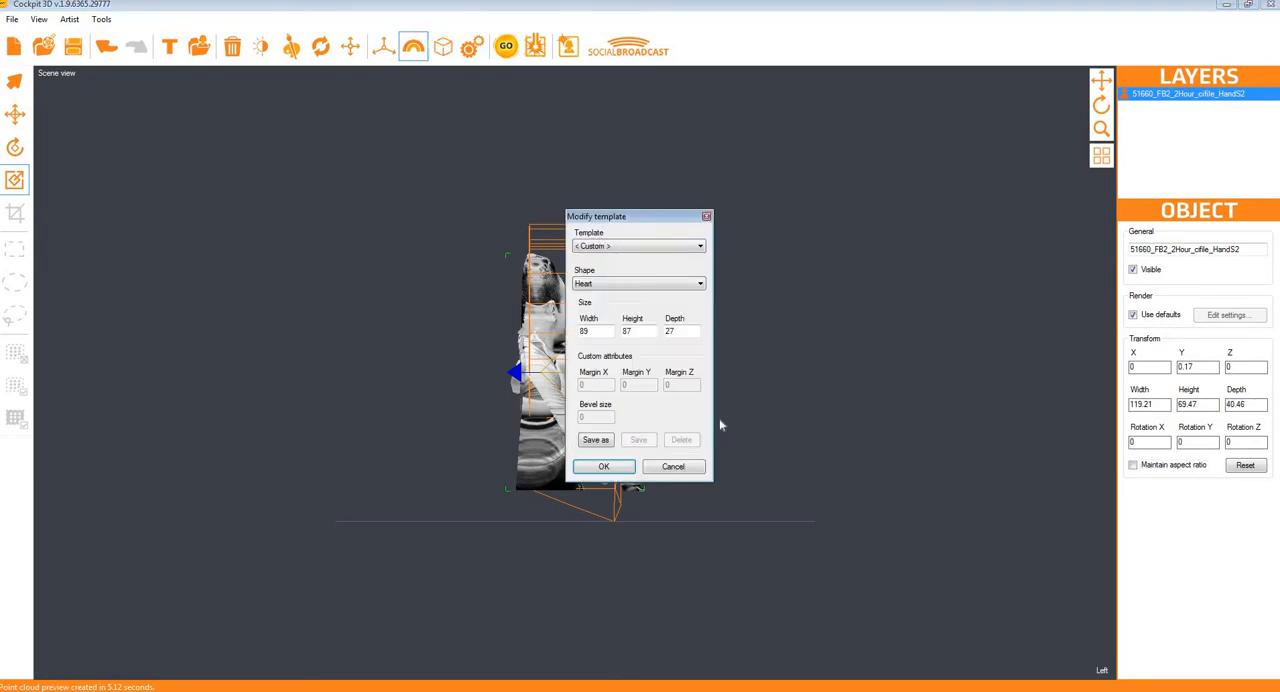
left_click(674, 469)
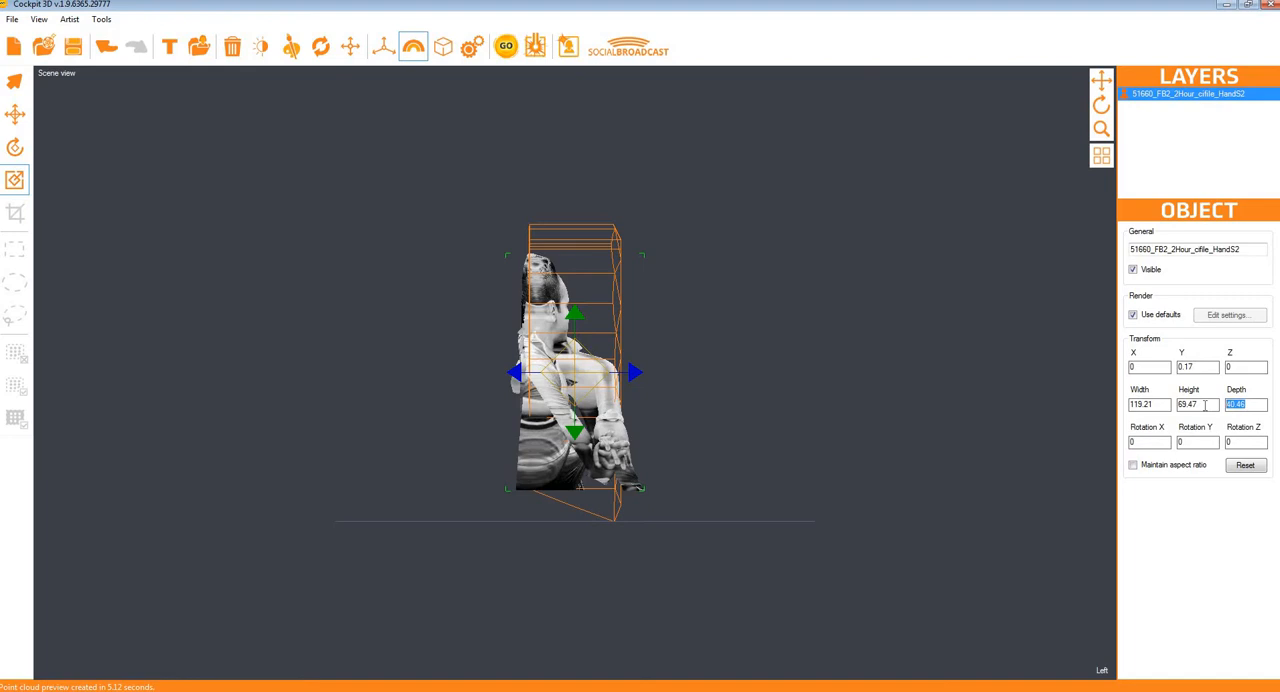
type("23")
key("Tab")
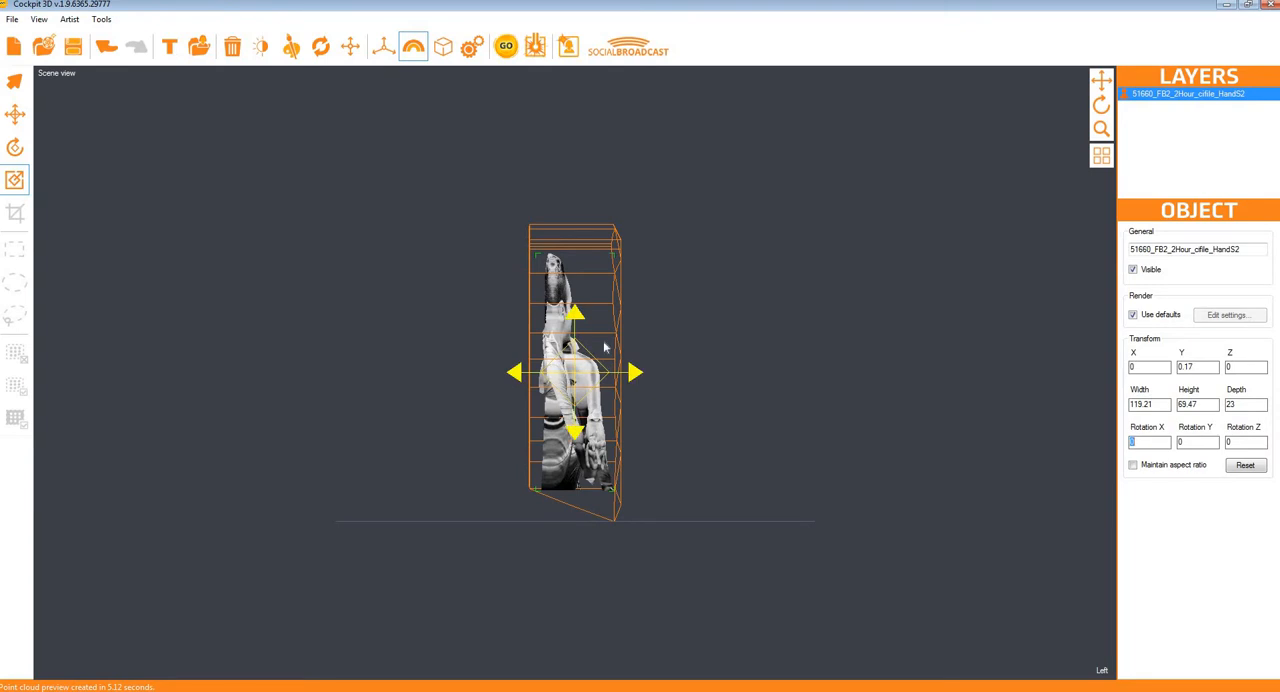
Step: Return to the front view, regenerate the point cloud preview and inspect it from different angles
left_click(1102, 670)
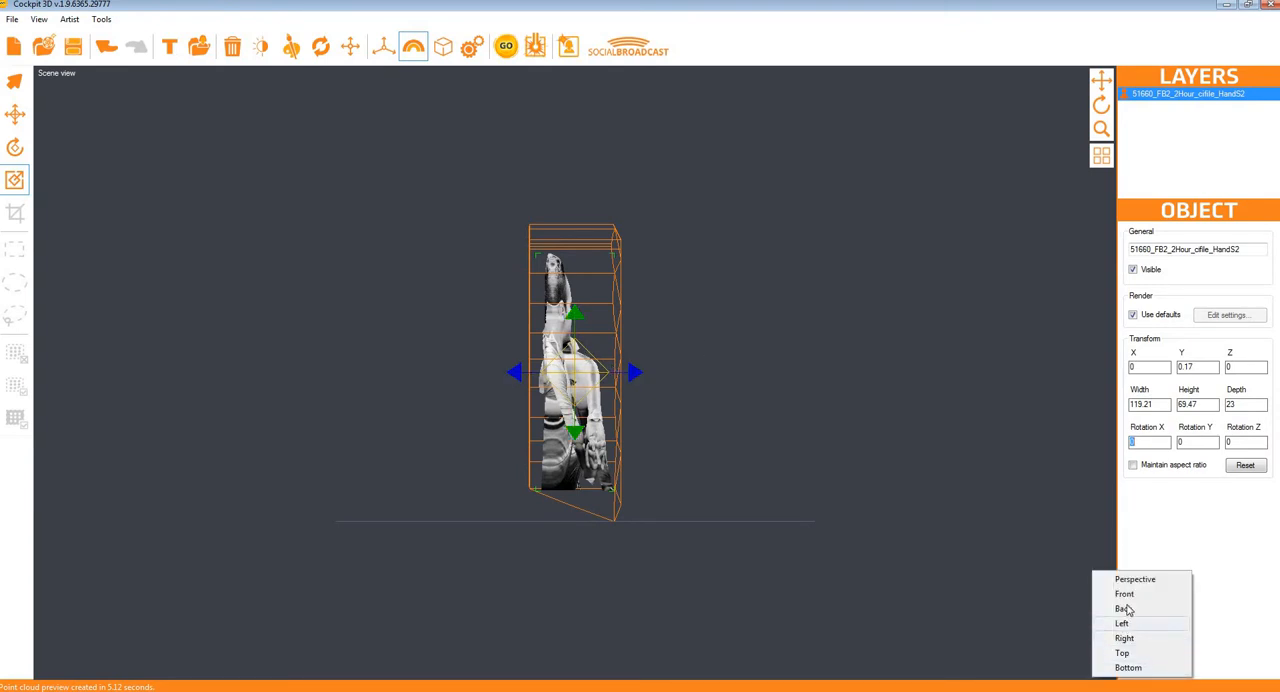
left_click(1124, 594)
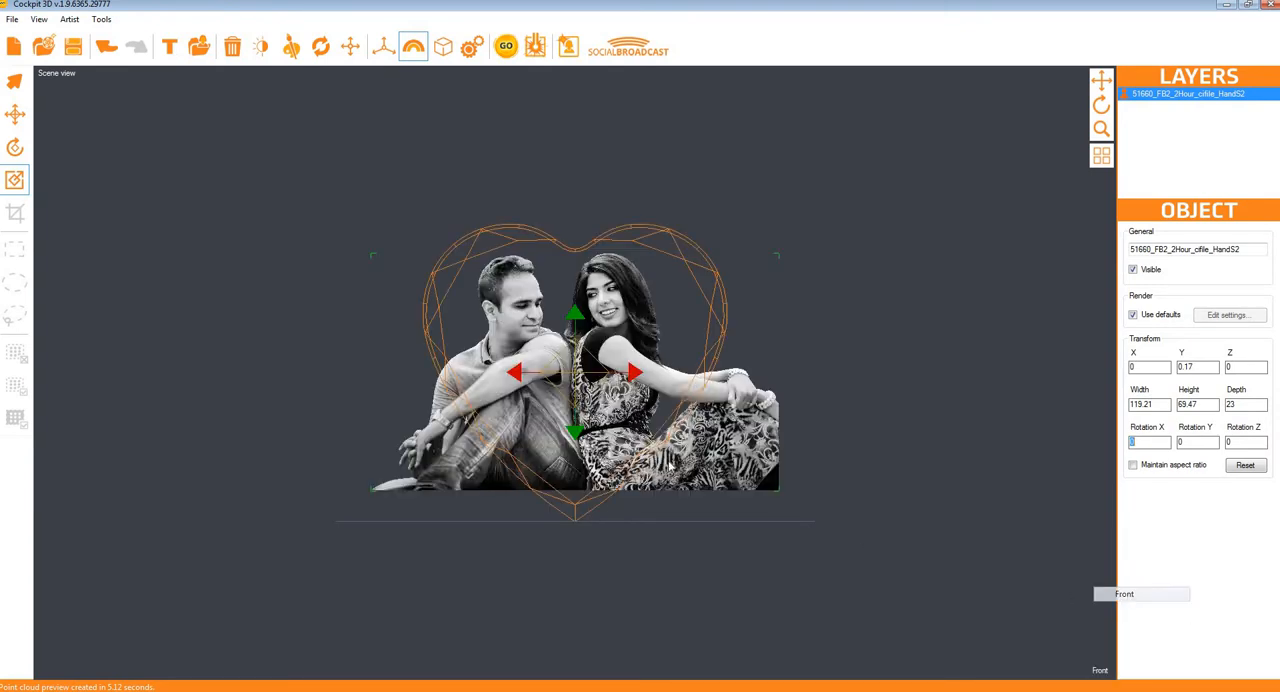
left_click(506, 46)
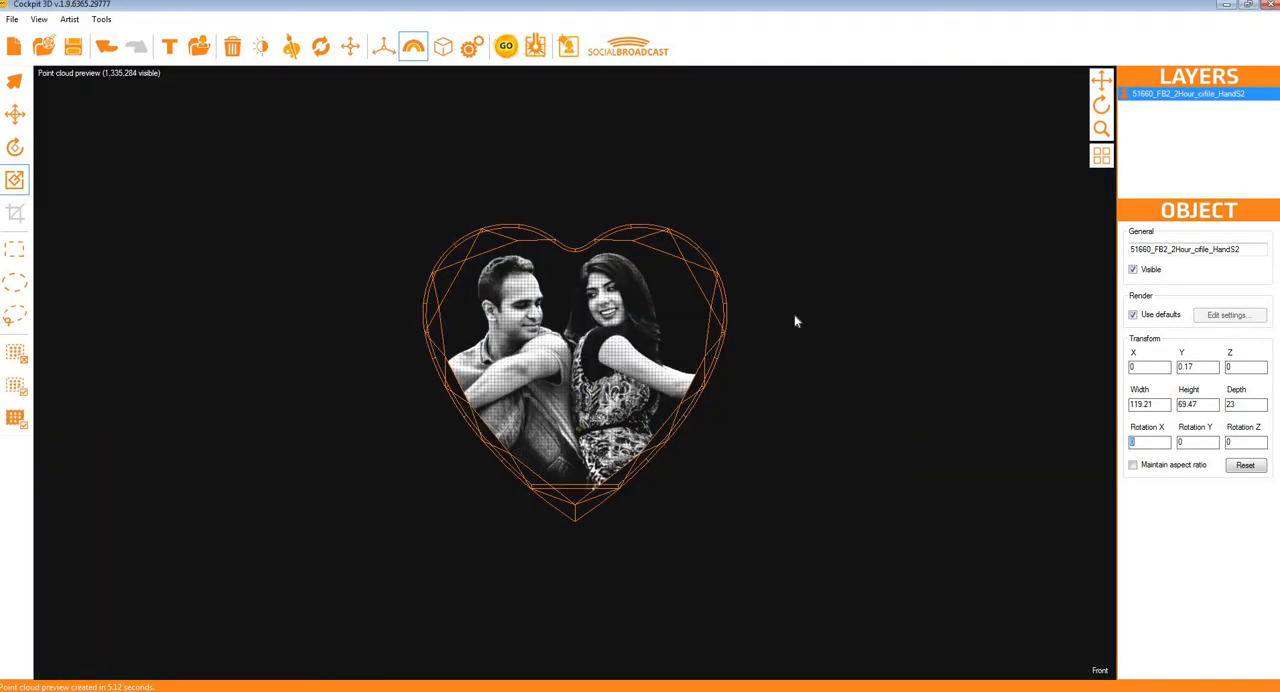
left_click_drag(1099, 103, 1050, 113)
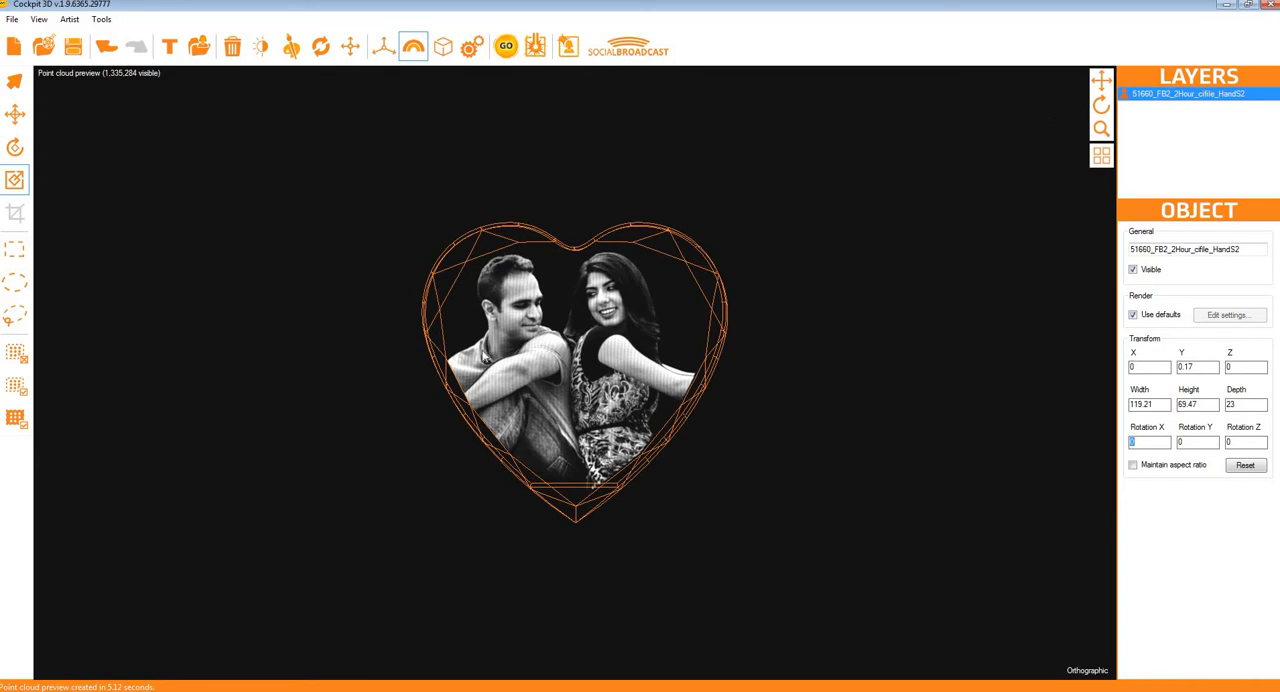
Step: Review the file formats available for saving the generated point cloud, and close the save dialog without saving
left_click(536, 48)
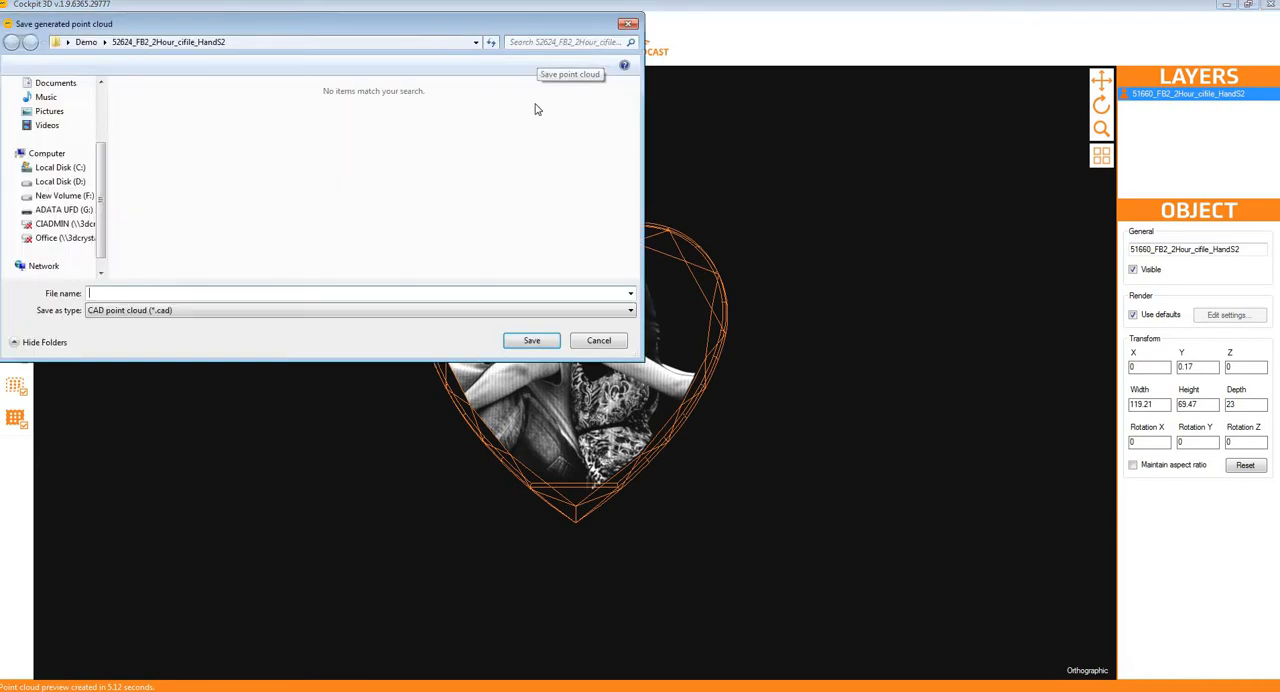
left_click(185, 312)
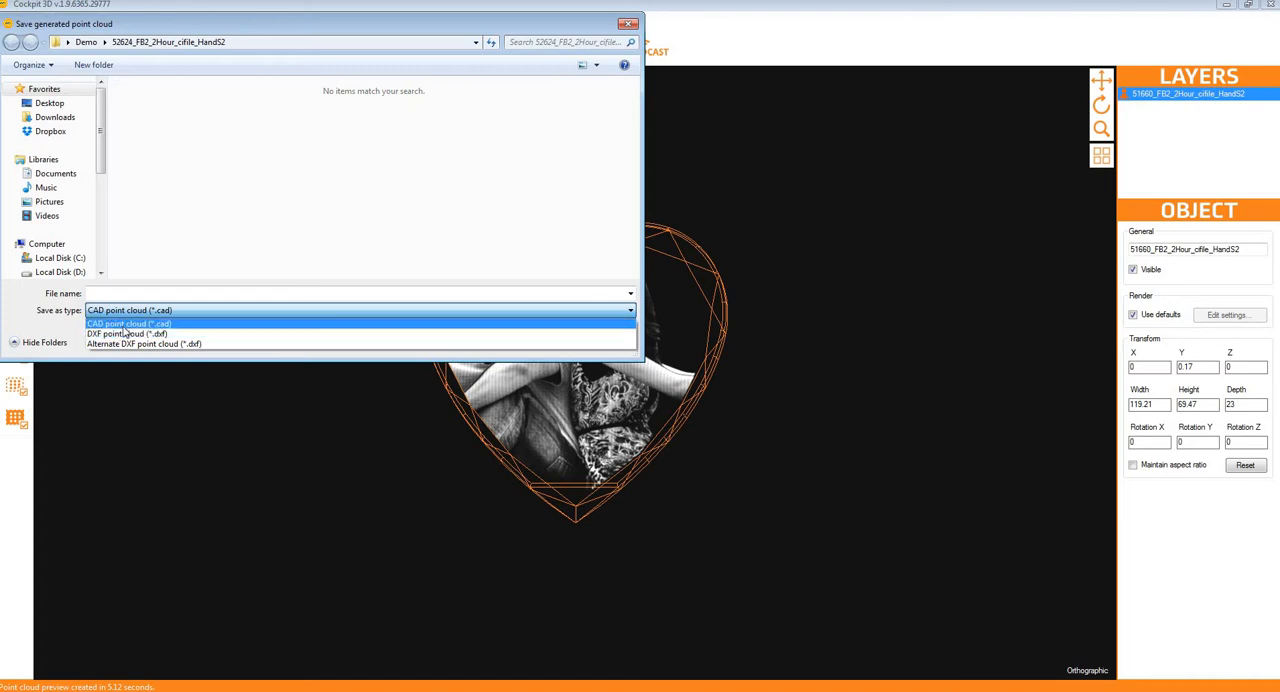
left_click(293, 366)
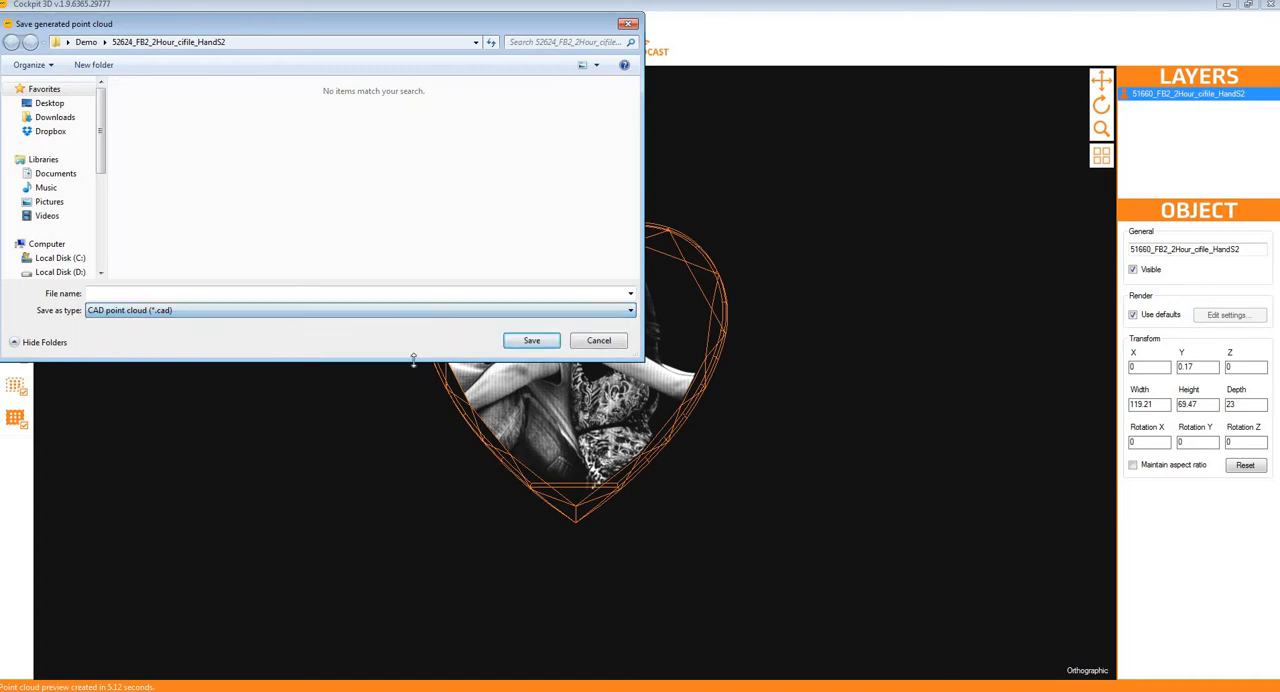
left_click(603, 345)
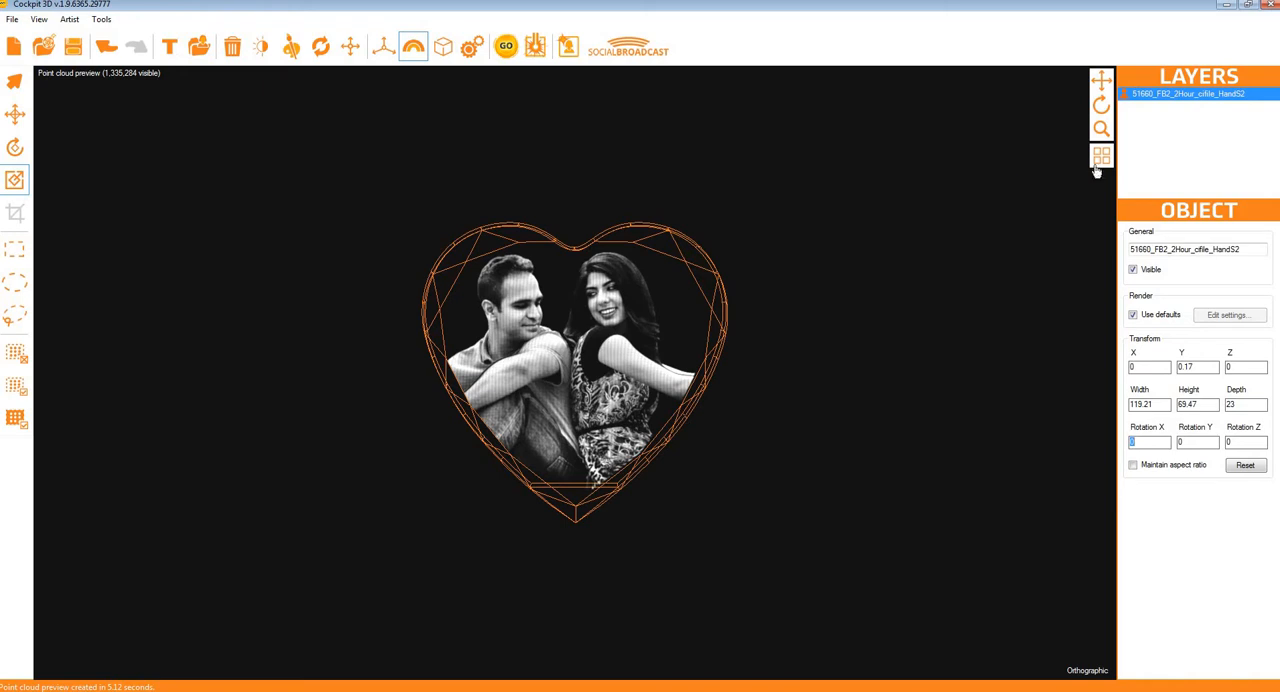
Step: View the social broadcast preview and the scene view, and return to the point cloud preview
key("space")
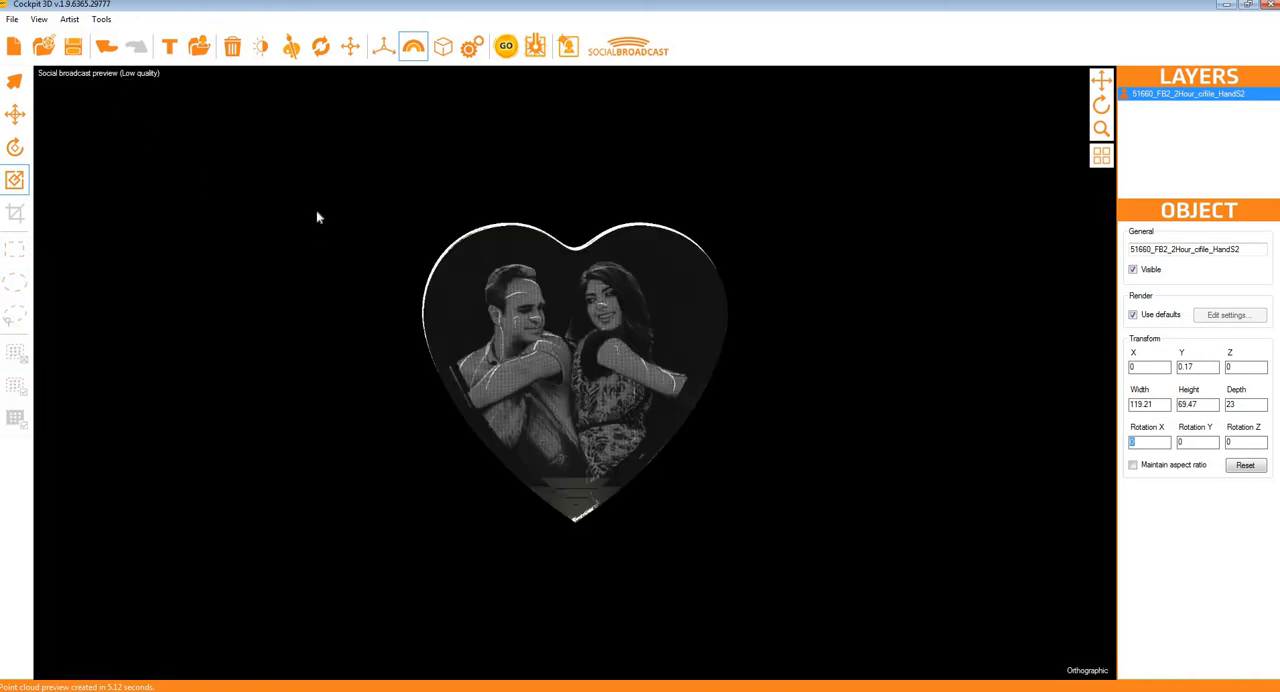
left_click(73, 76)
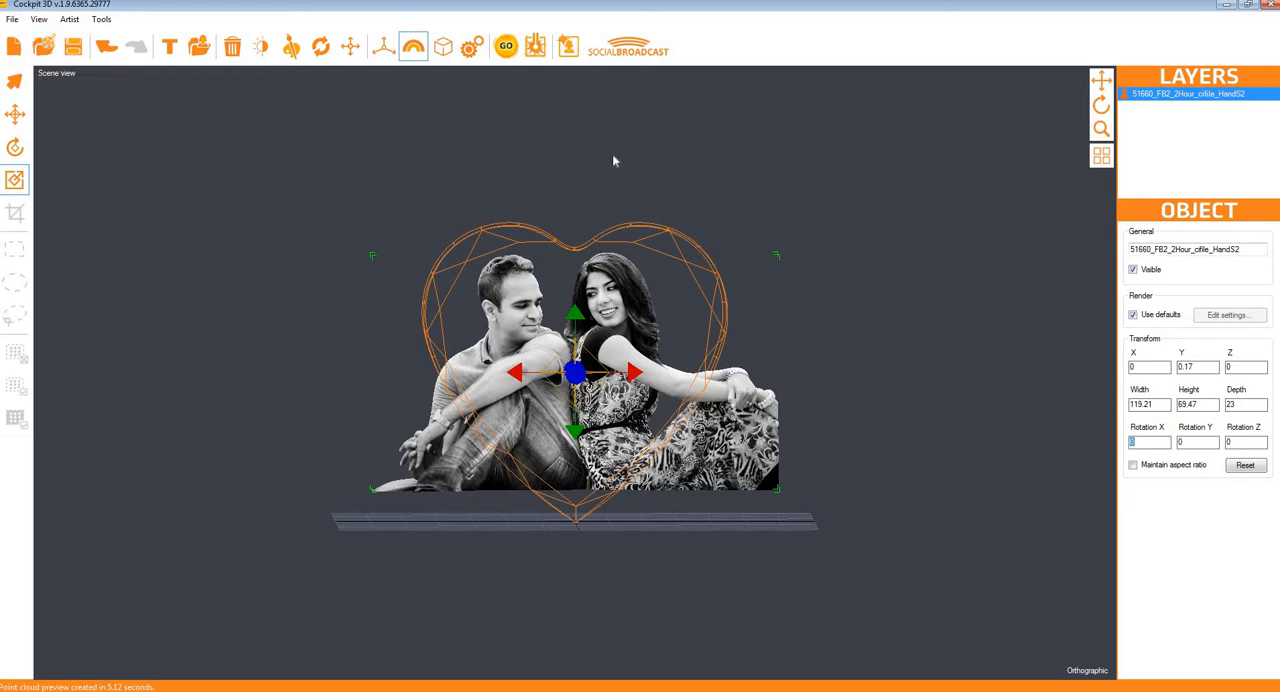
left_click(56, 75)
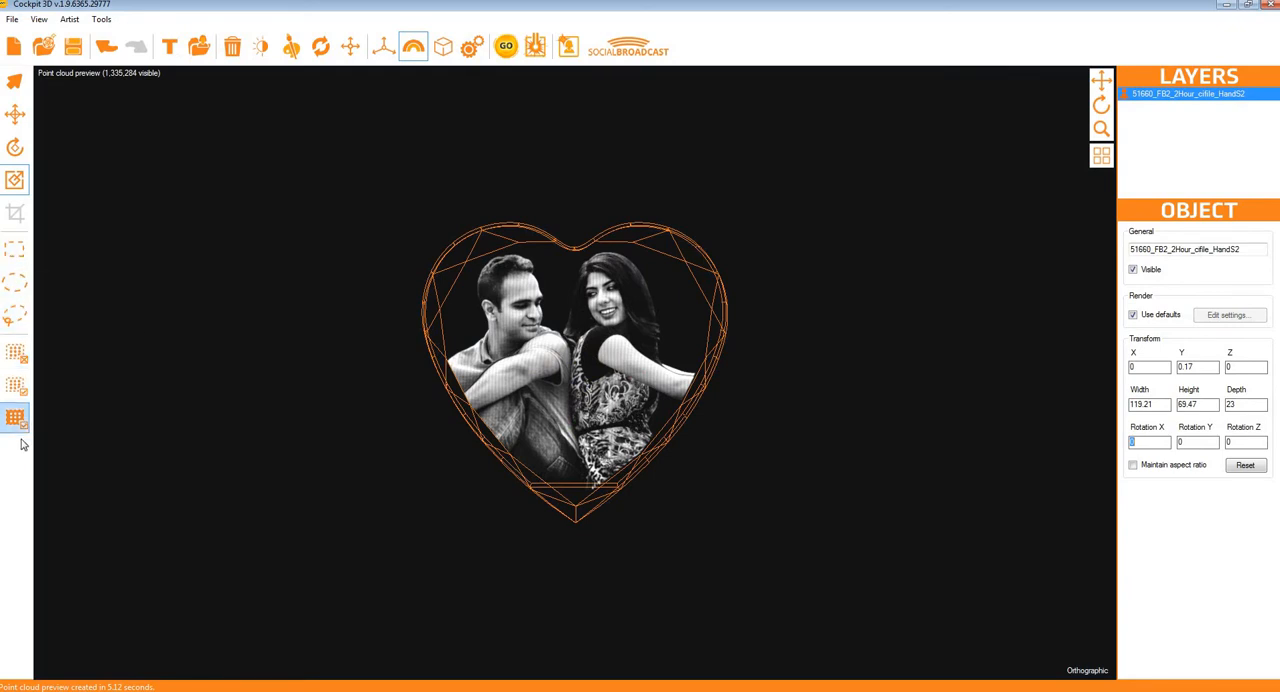
Step: Select the lower part of the point cloud with the rectangular selection, and replace it with a lasso selection over the man's arm and side
left_click(17, 257)
left_click_drag(458, 430, 705, 550)
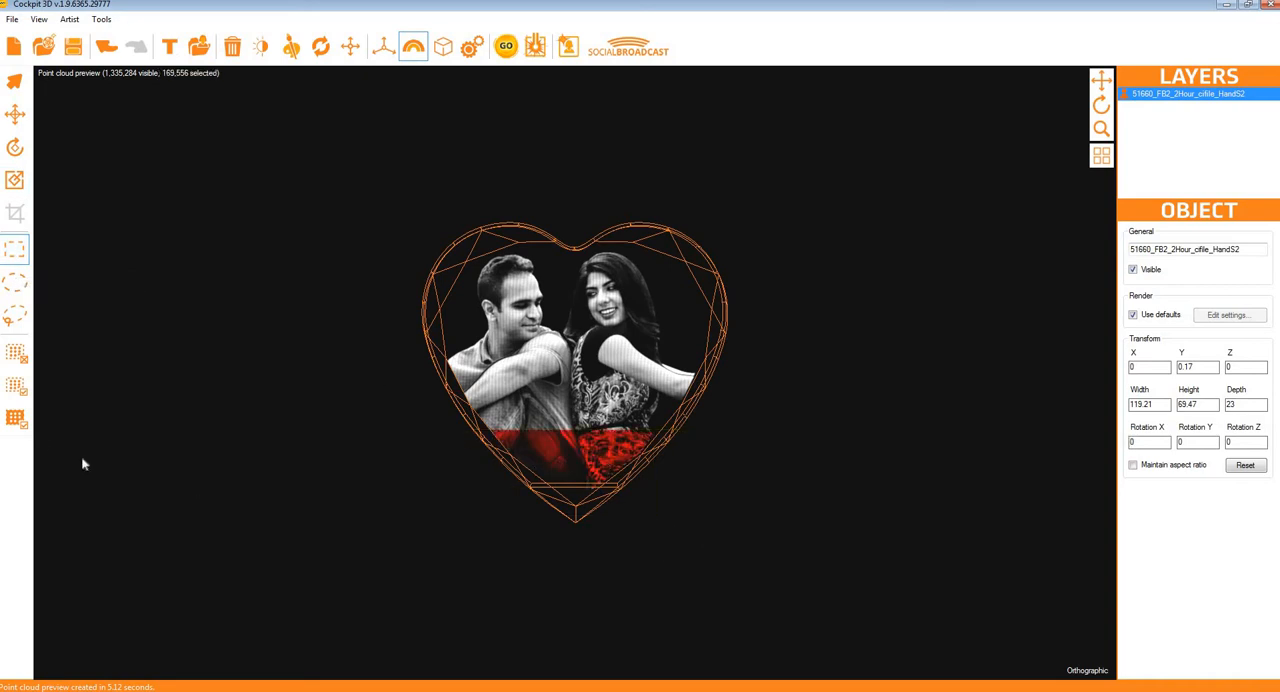
left_click(15, 316)
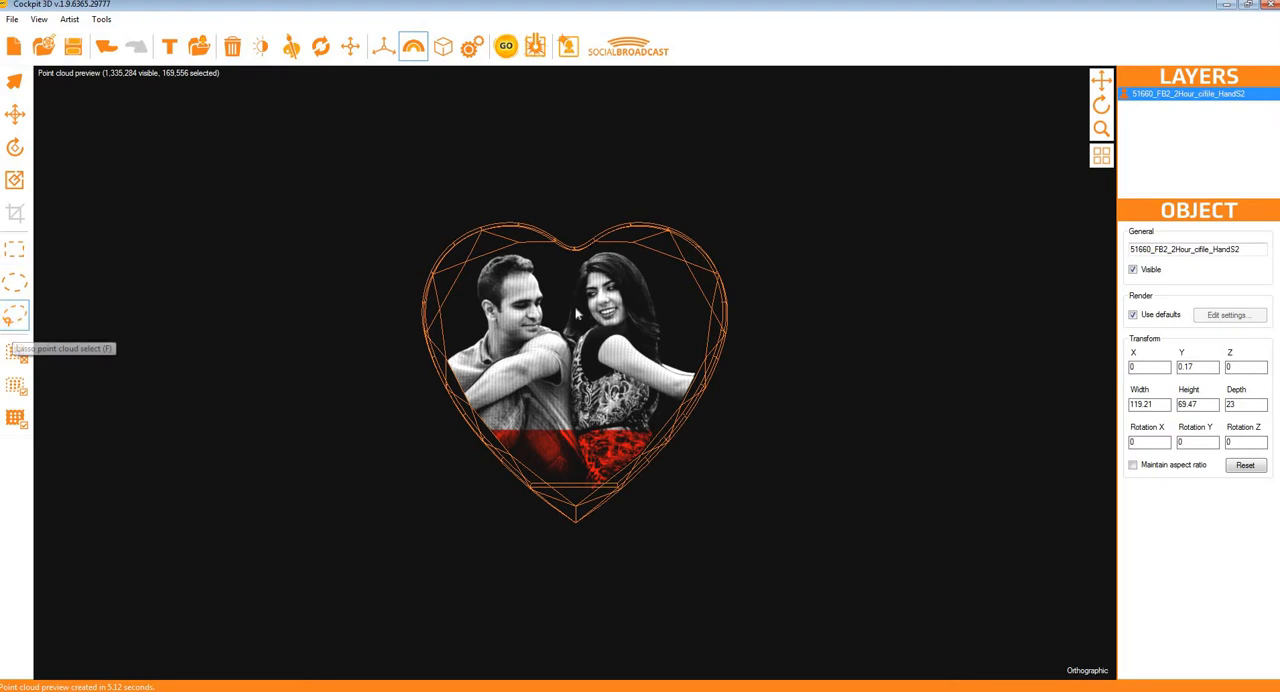
mouse_move(461, 325)
left_mouse_down()
mouse_move(530, 451)
mouse_move(403, 337)
mouse_move(471, 337)
mouse_move(463, 328)
left_mouse_up()
Step: Select nearly the whole couple with the elliptical selection, invert the selection and hide the selected points at the heart's lower tip
left_click(15, 283)
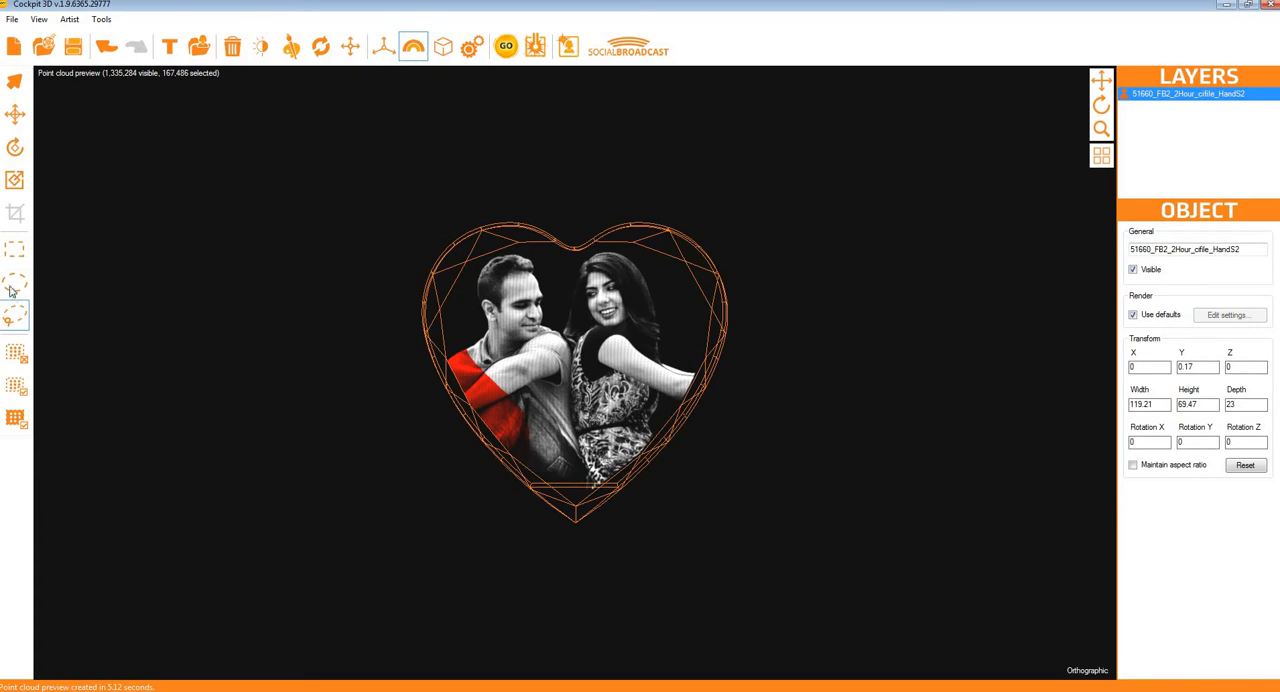
left_click_drag(428, 189, 707, 484)
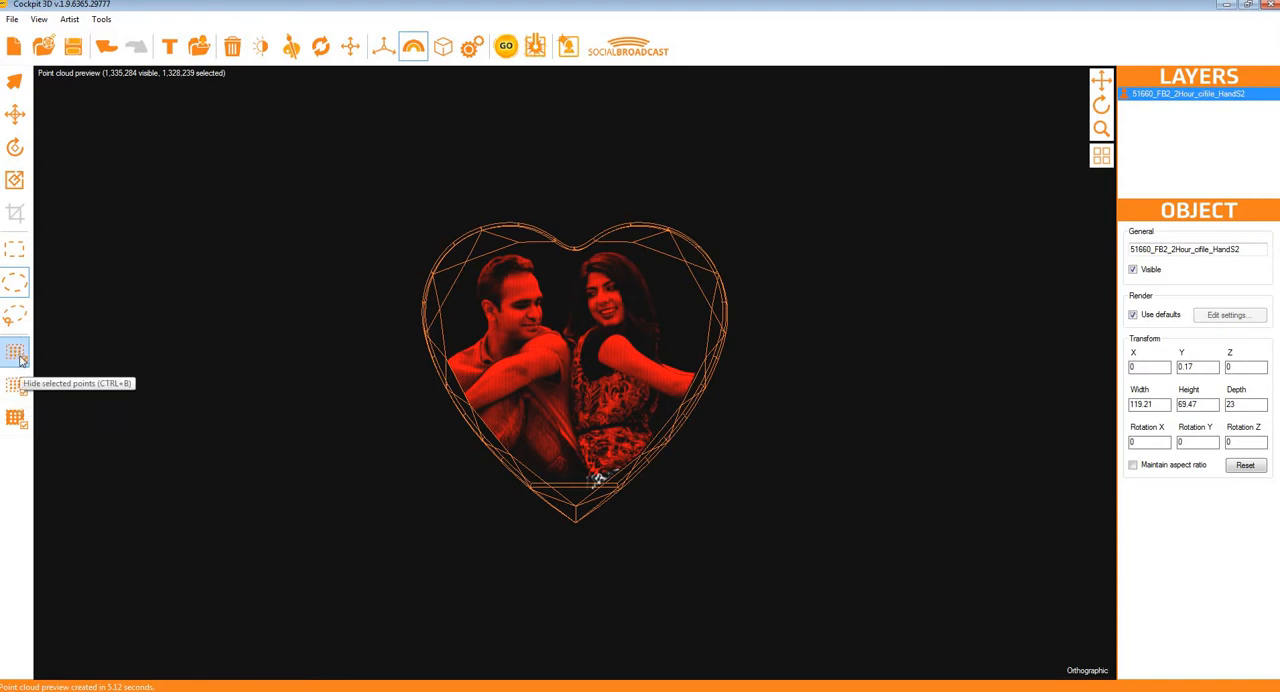
left_click(17, 420)
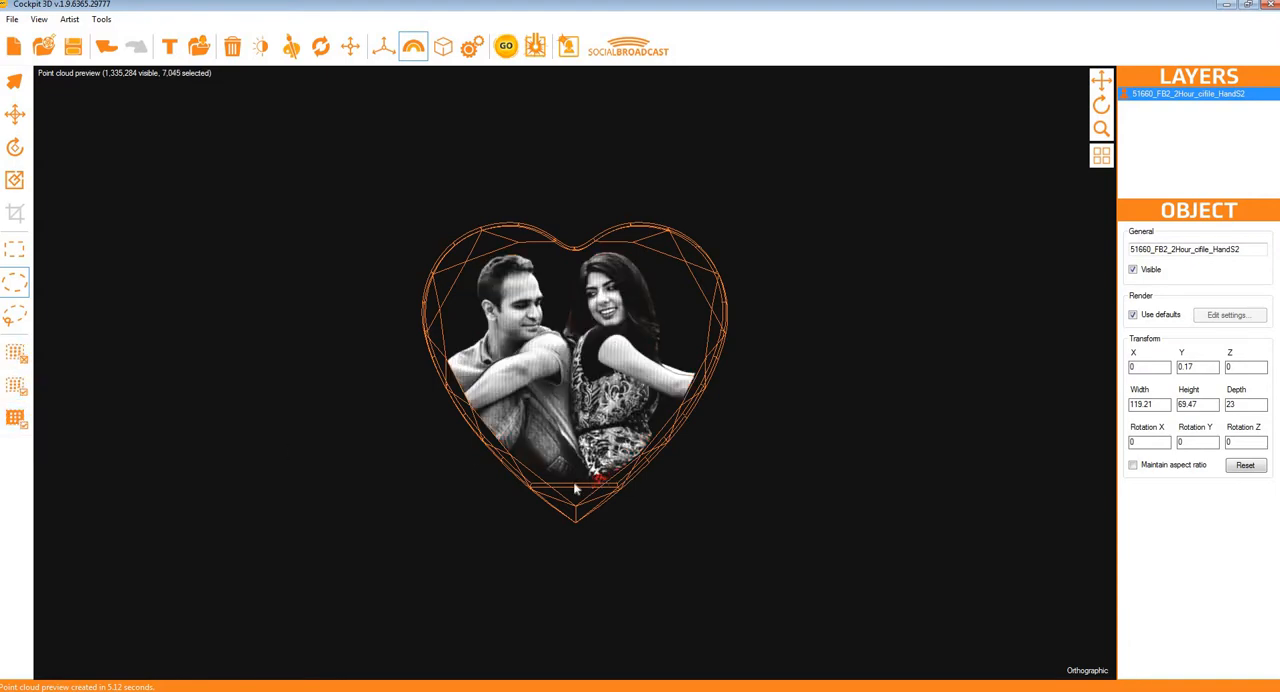
left_click(16, 353)
Step: Look at the social broadcast preview, return to the scene view and activate the Scale tool
left_click(83, 76)
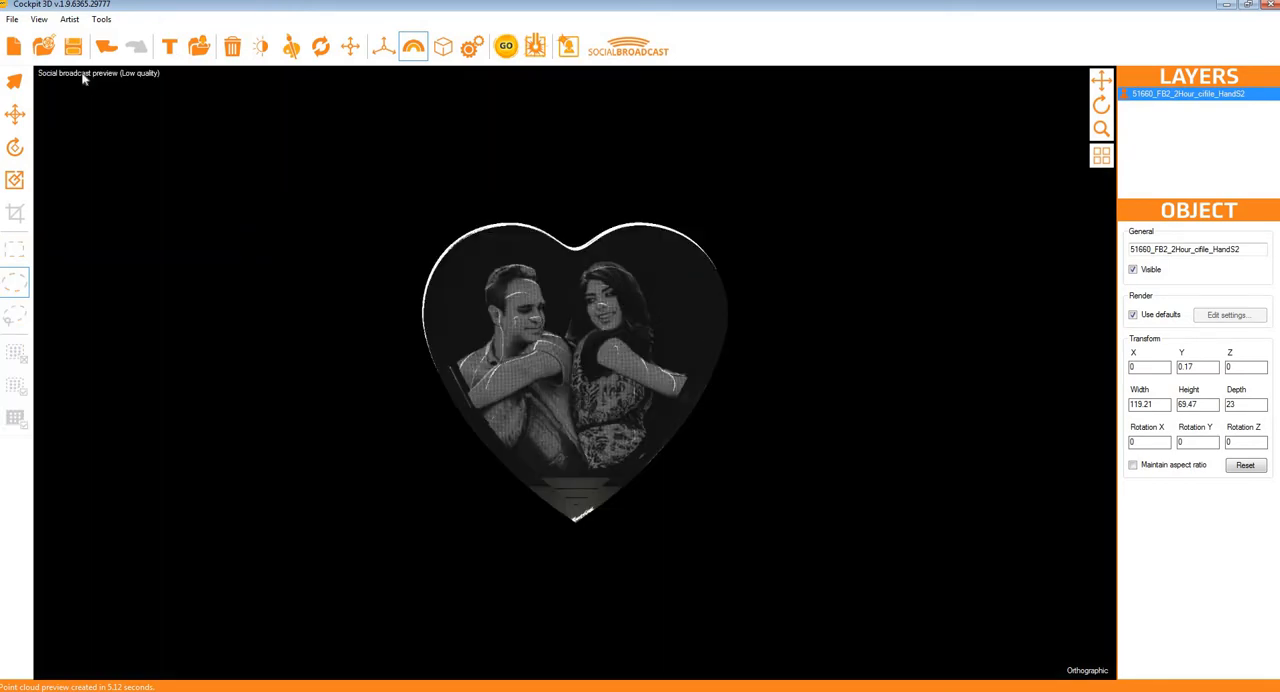
left_click(83, 76)
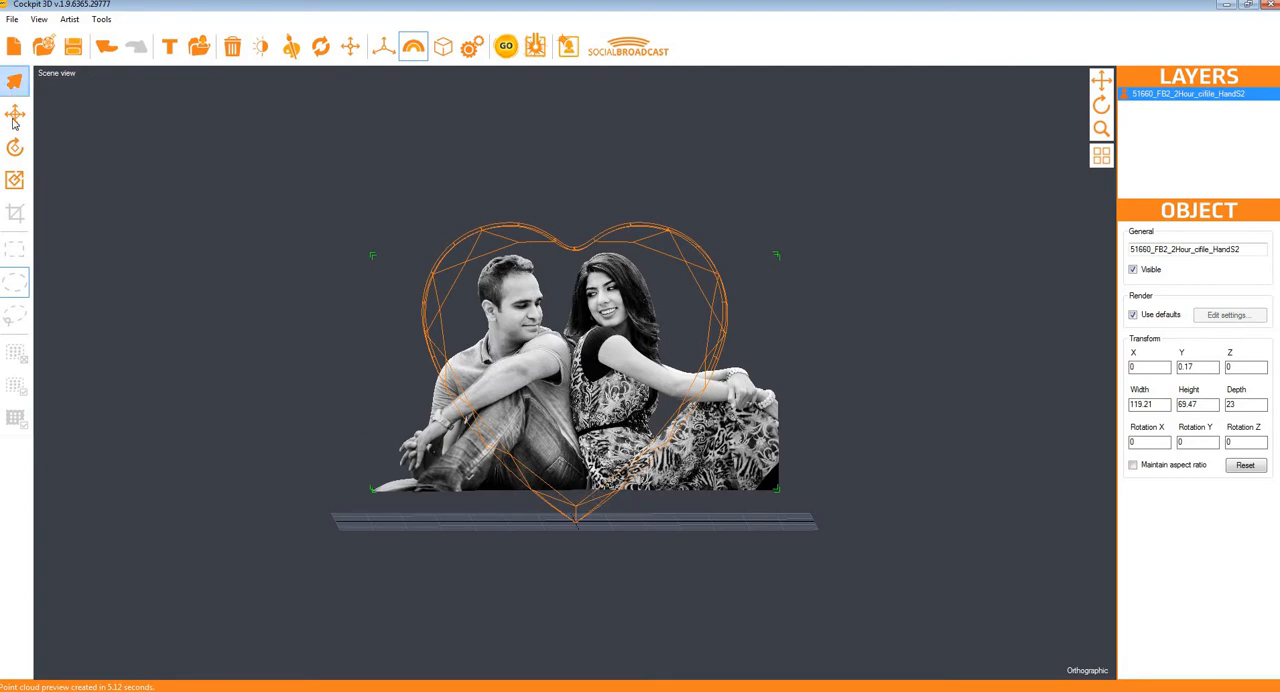
left_click(17, 183)
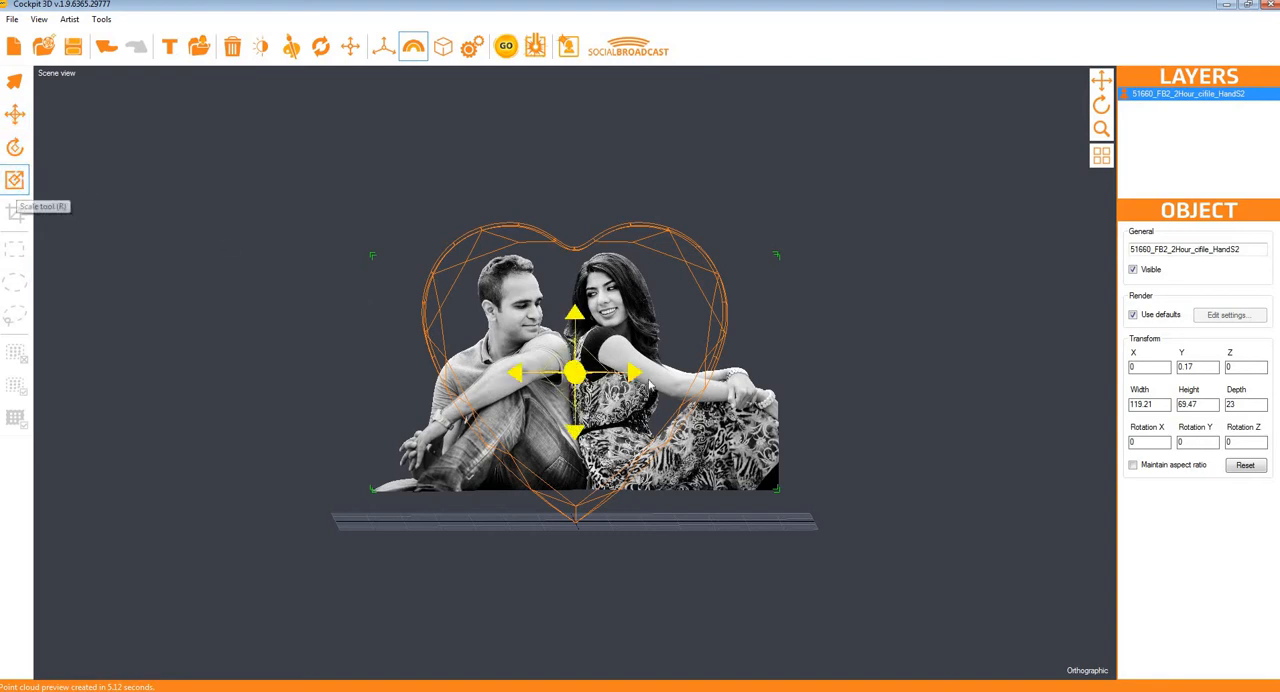
Step: Scale the couple model down uniformly to about 108 wide and raise it in the heart to Y about 5.3
left_click_drag(562, 373, 504, 371)
left_click(14, 114)
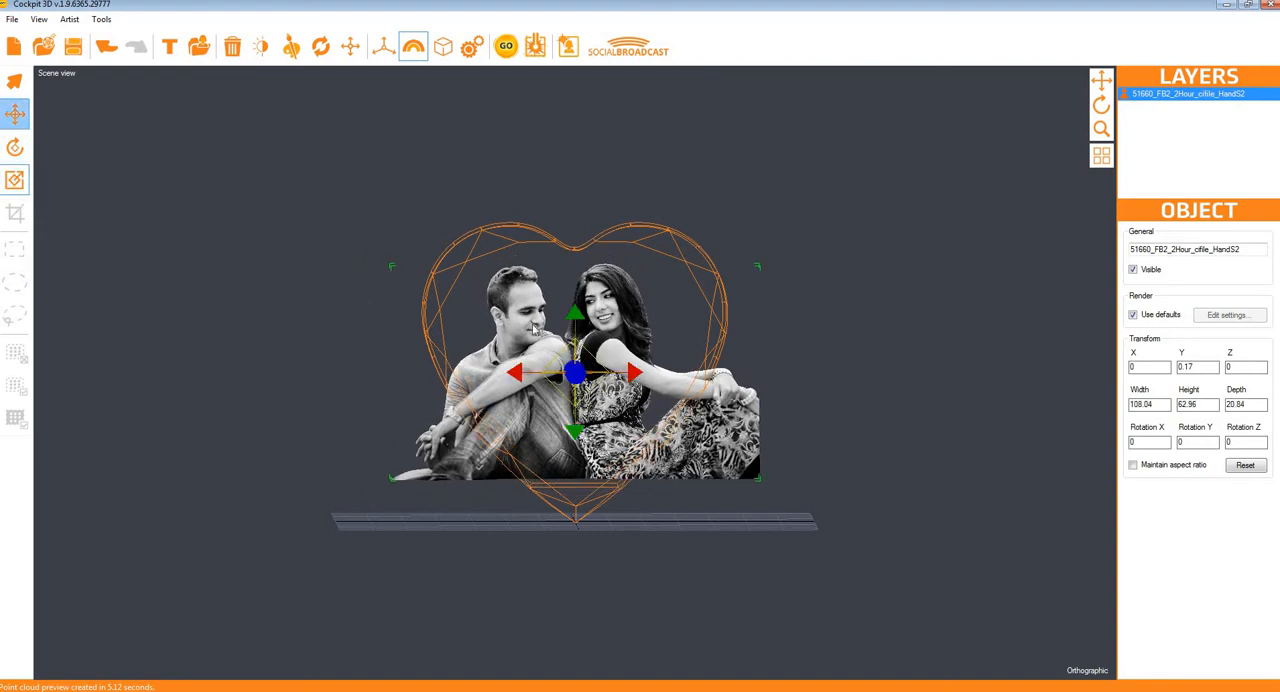
left_click_drag(558, 470, 558, 452)
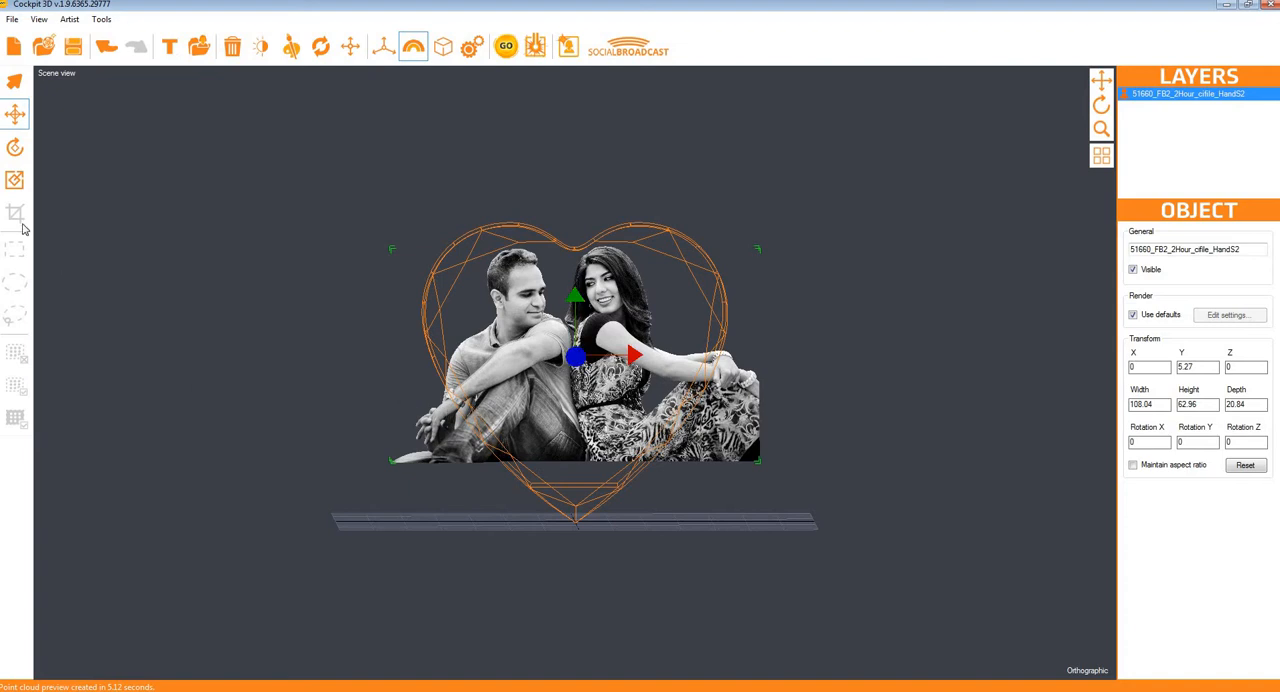
Step: Add a text object, scale it down to about 45 wide and move it below the couple at Y about -29.4
left_click(169, 46)
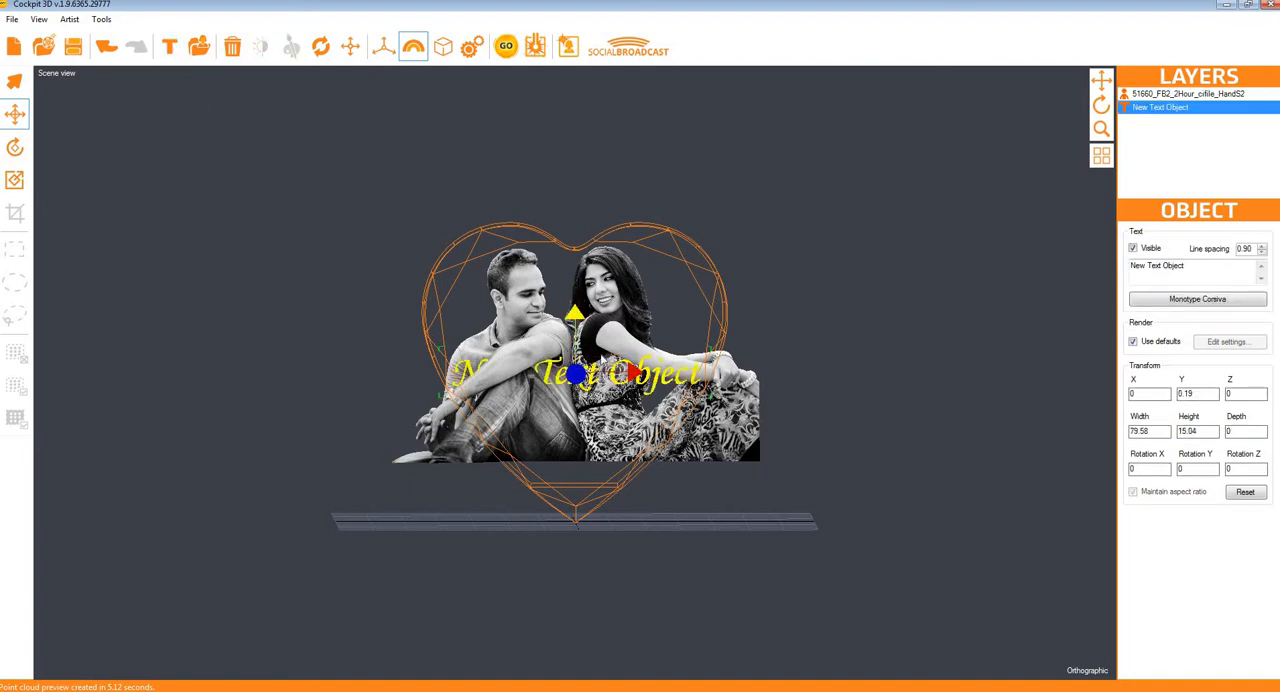
left_click(15, 180)
left_click_drag(575, 373, 540, 373)
left_click(15, 114)
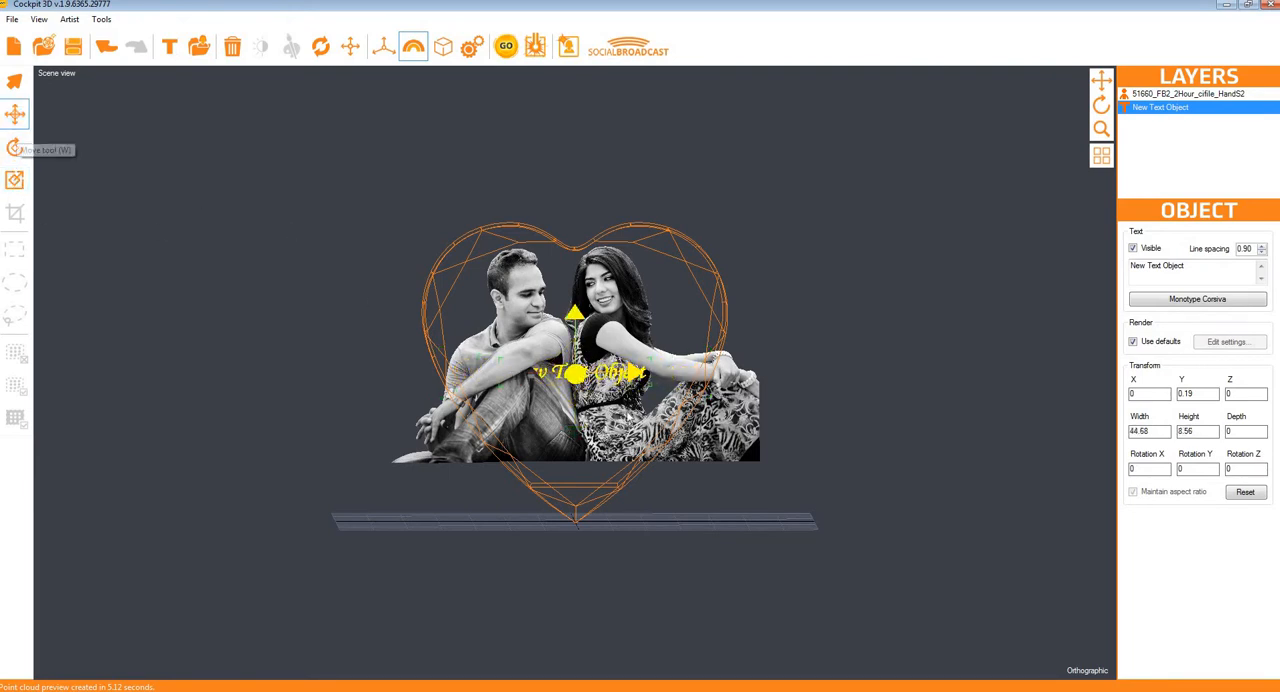
left_click_drag(570, 320, 570, 421)
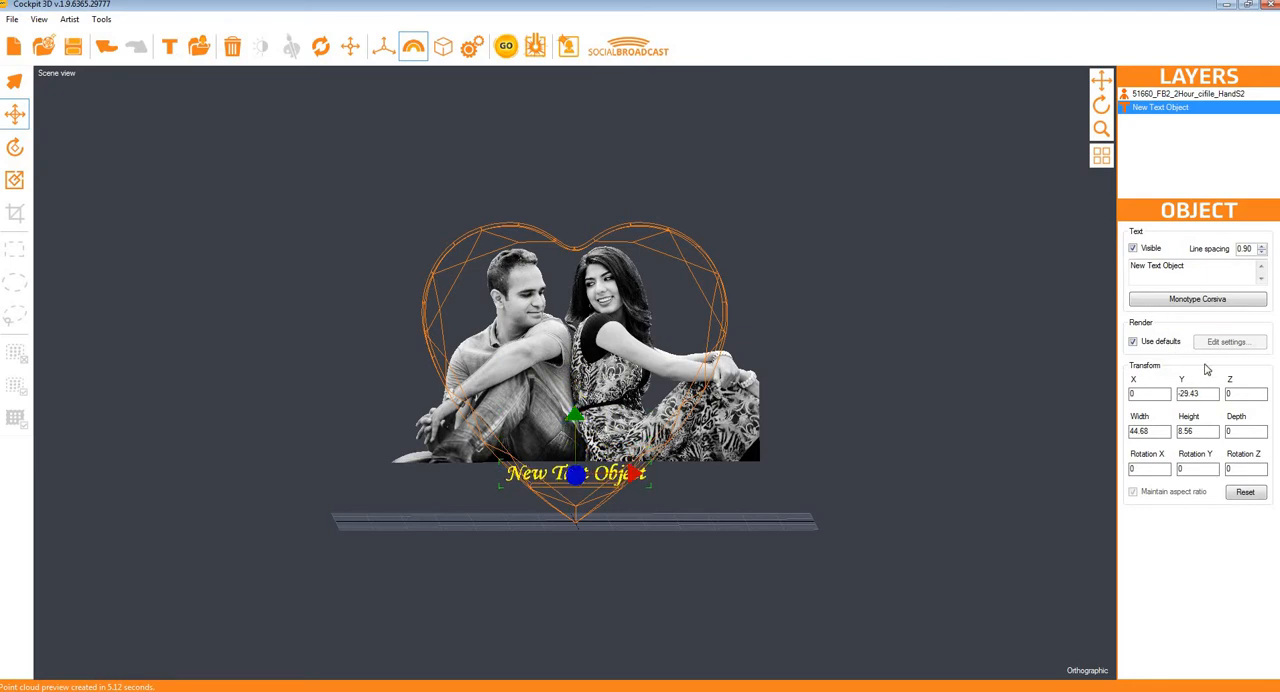
Step: Replace the text object's wording with "test" and nudge it up slightly to Y about -29
left_click_drag(1211, 271, 964, 273)
type("test")
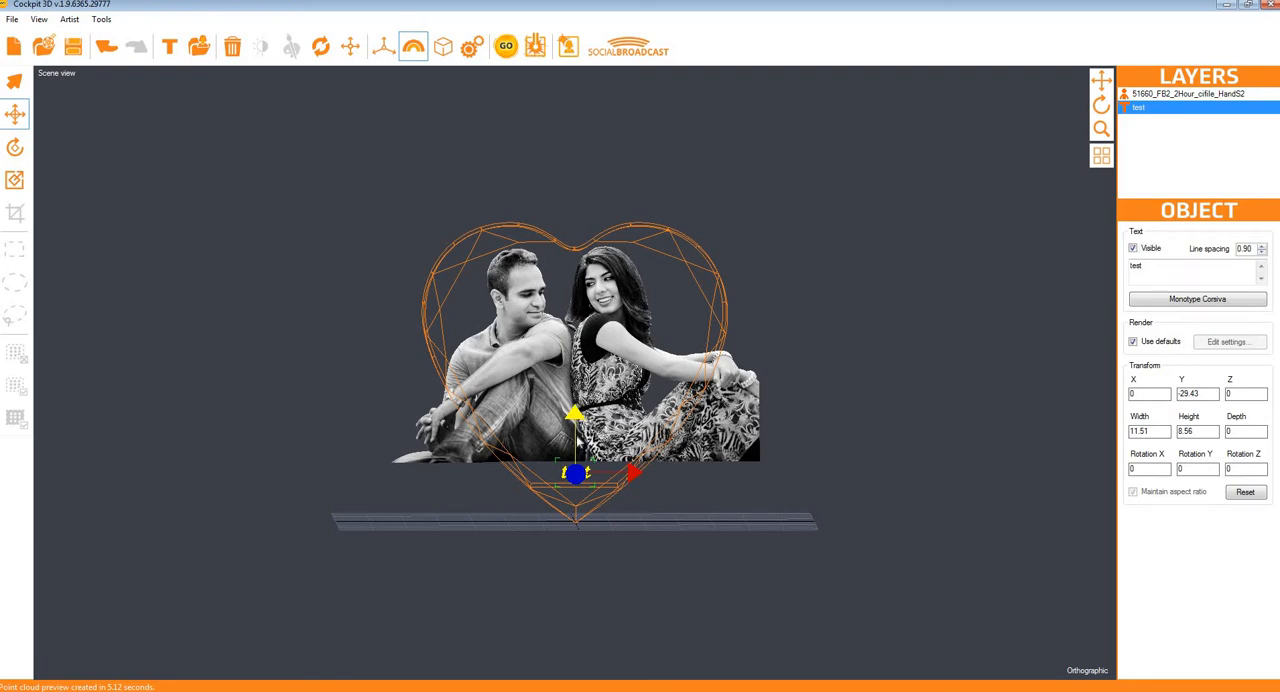
left_click_drag(577, 440, 577, 436)
Step: Using the Left view, move the text along the depth axis to Z about 10.2, and return to the Front view
left_click(1088, 670)
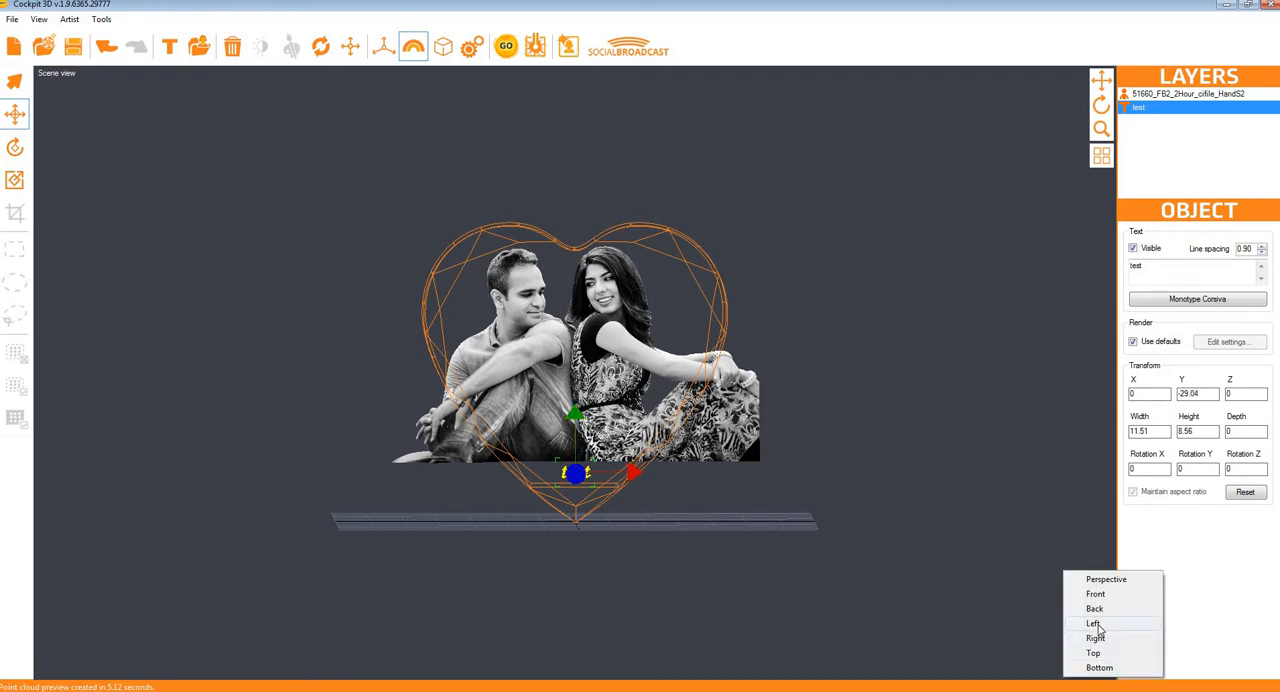
left_click(1098, 626)
left_click_drag(636, 472, 733, 510)
left_click(1103, 671)
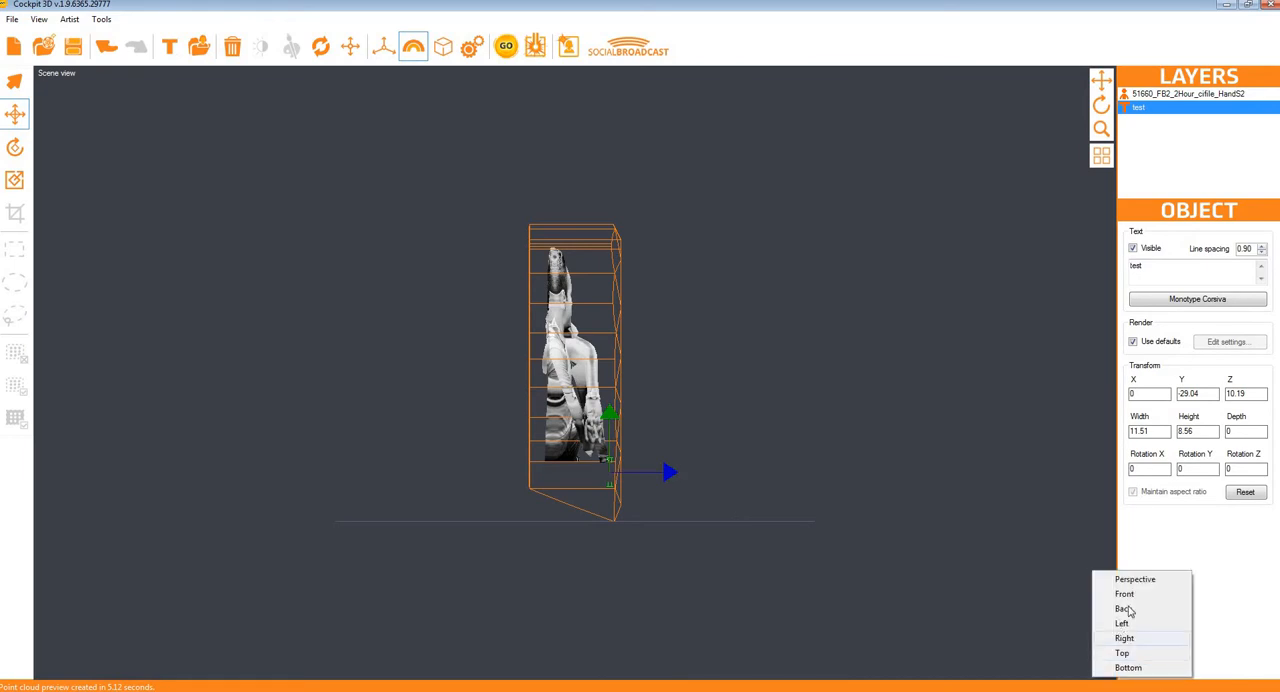
left_click(1112, 596)
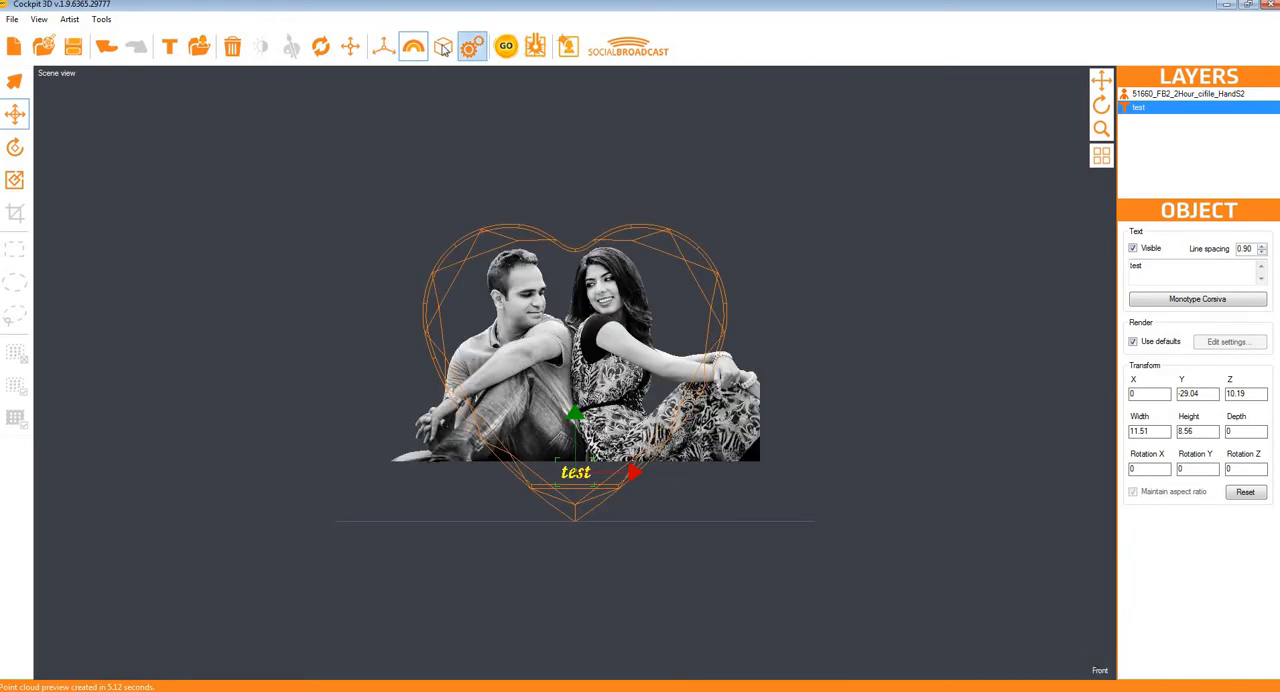
Step: Generate the point cloud and save it as a CAD point cloud file named test
left_click(506, 46)
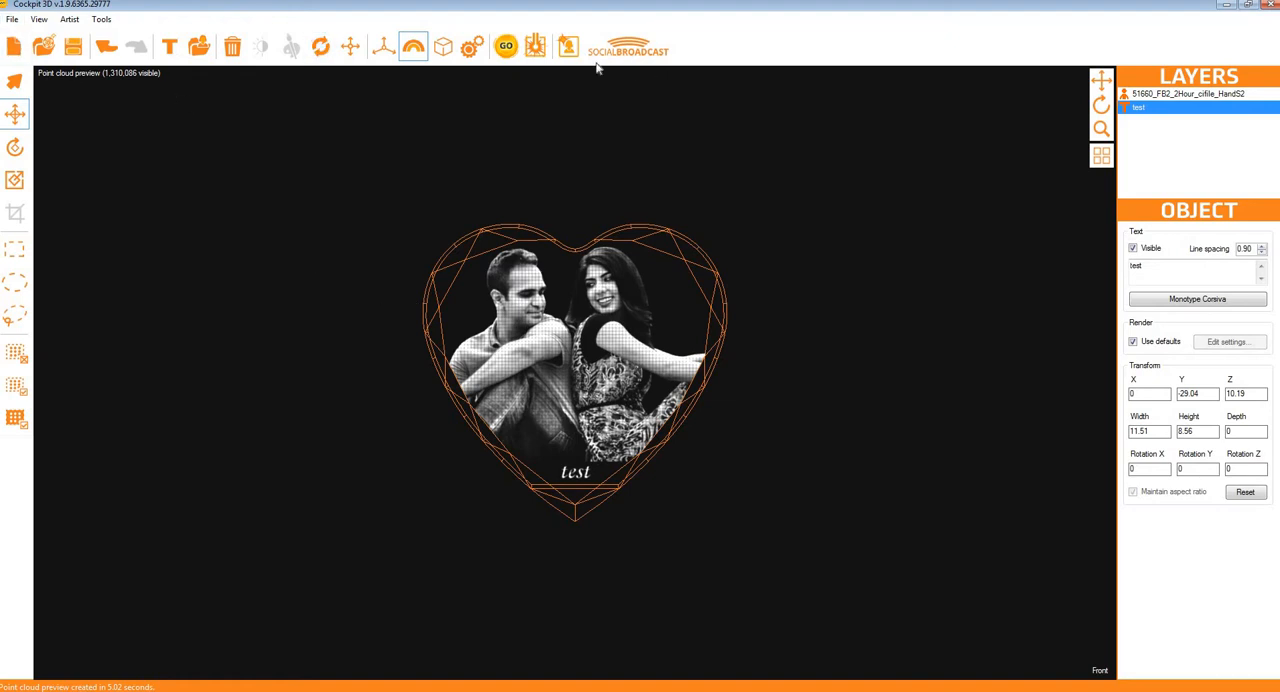
left_click(536, 48)
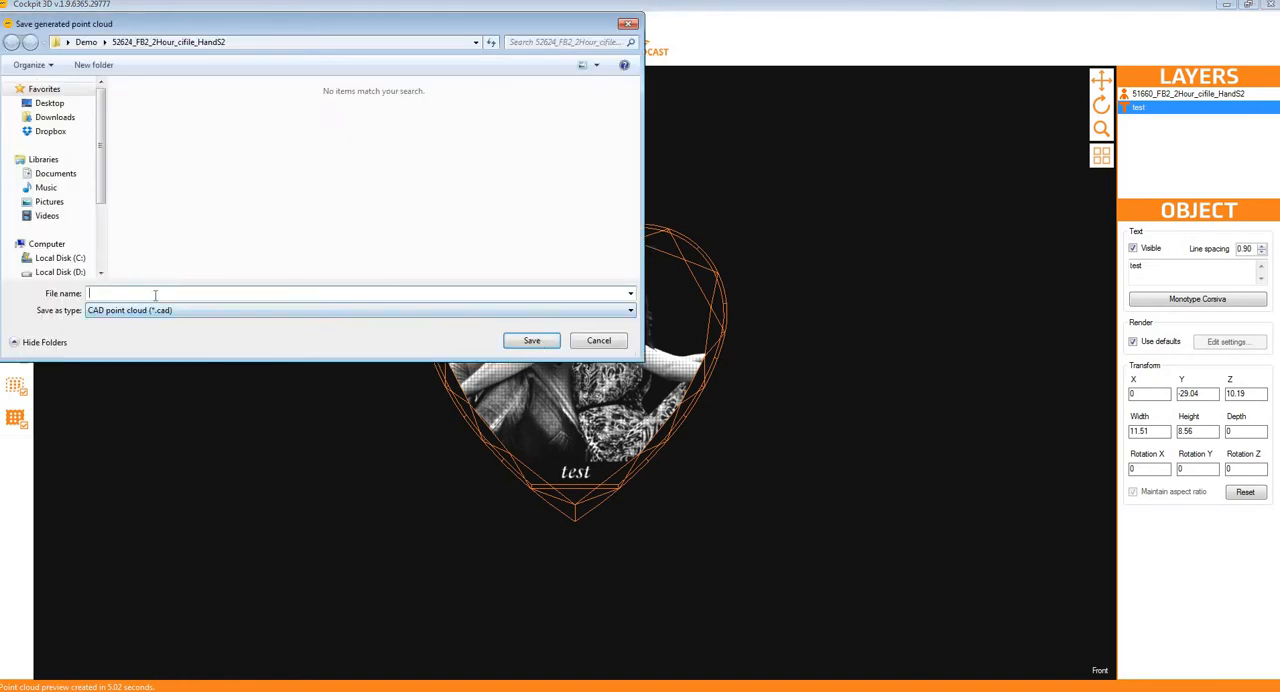
type("test")
left_click(532, 341)
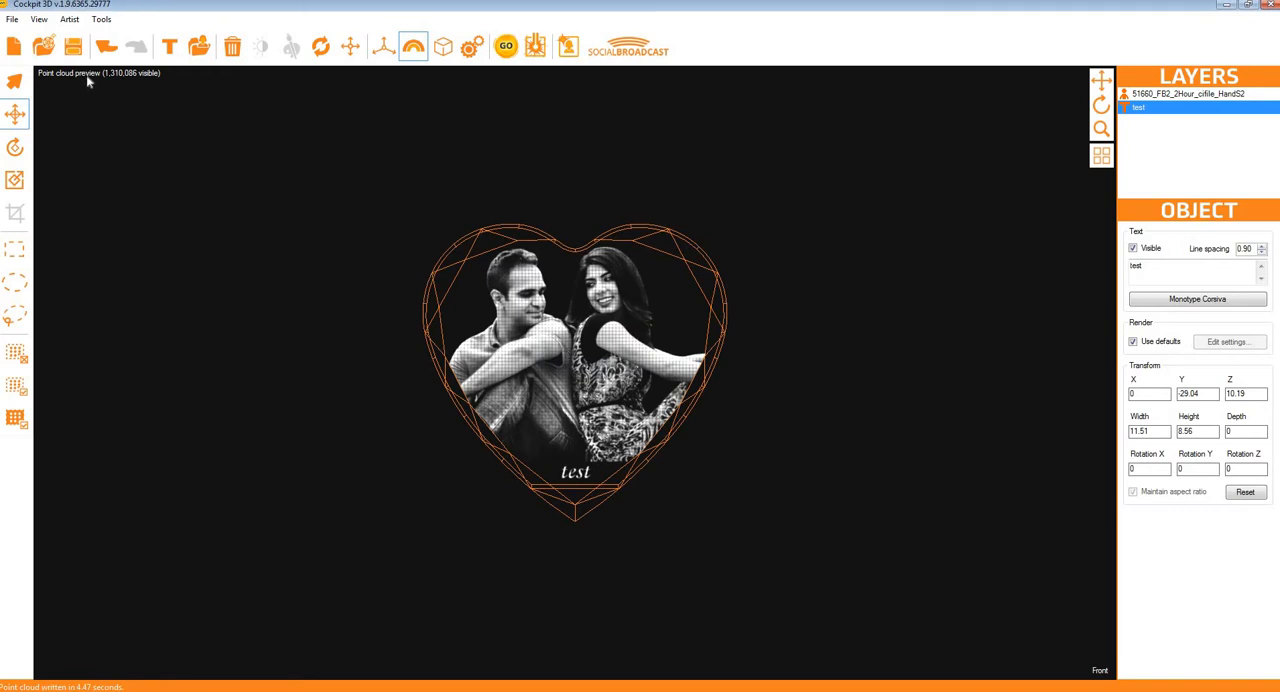
Step: Start a new scene and import the saved test point cloud
left_click(14, 46)
left_click(682, 394)
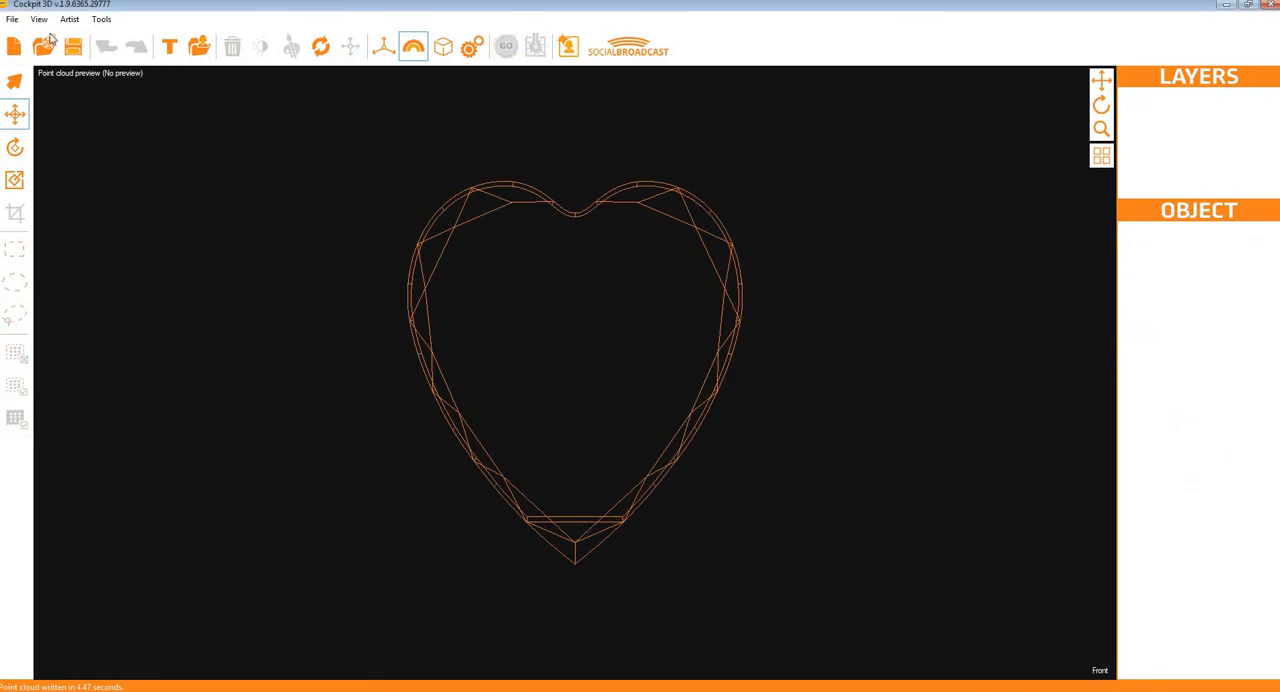
left_click(199, 47)
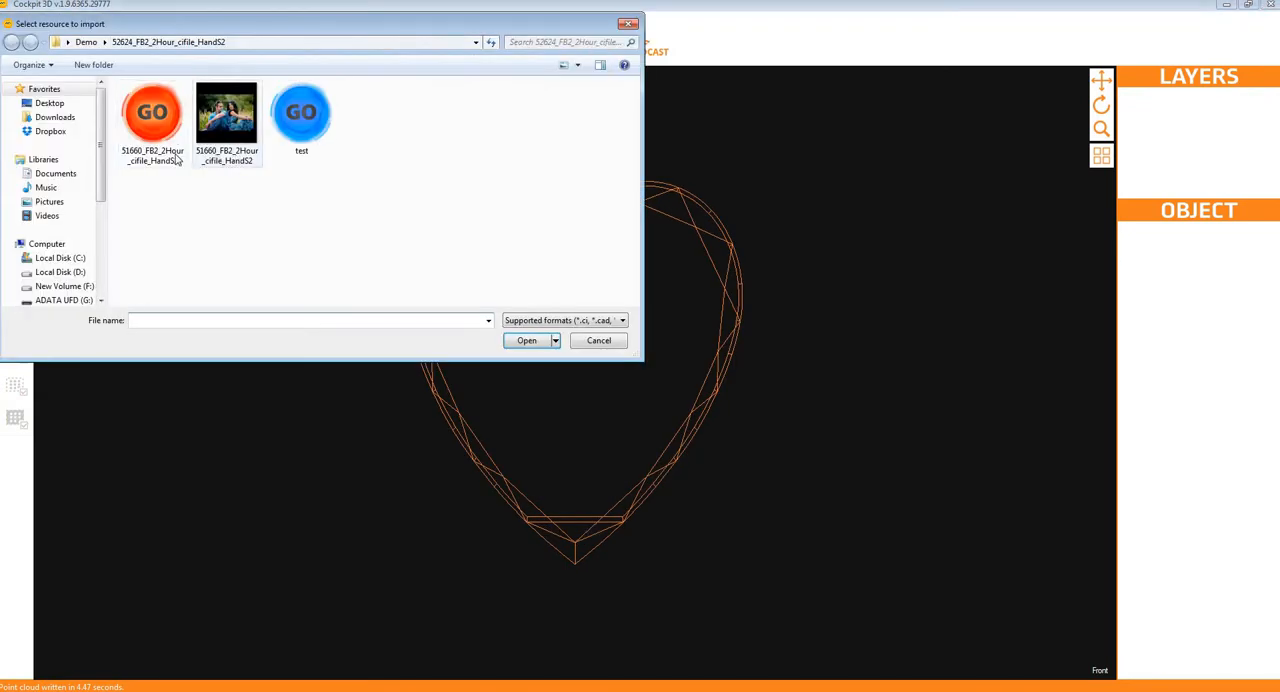
left_click(303, 115)
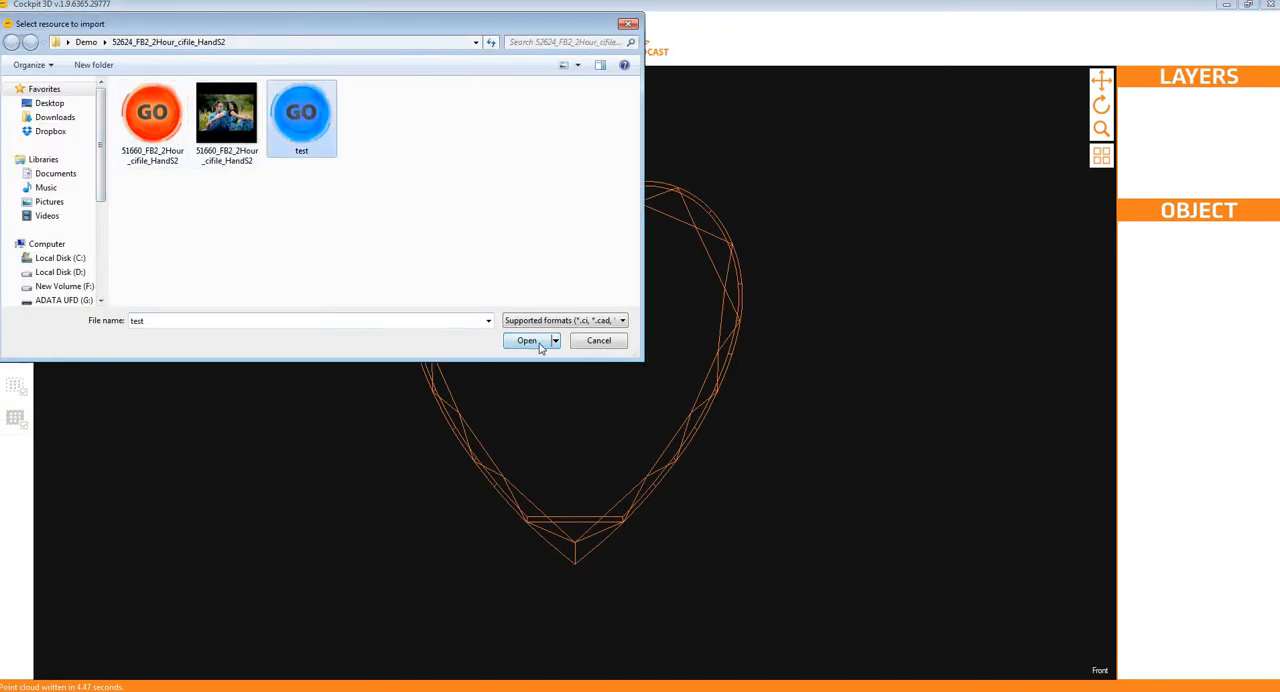
left_click(527, 340)
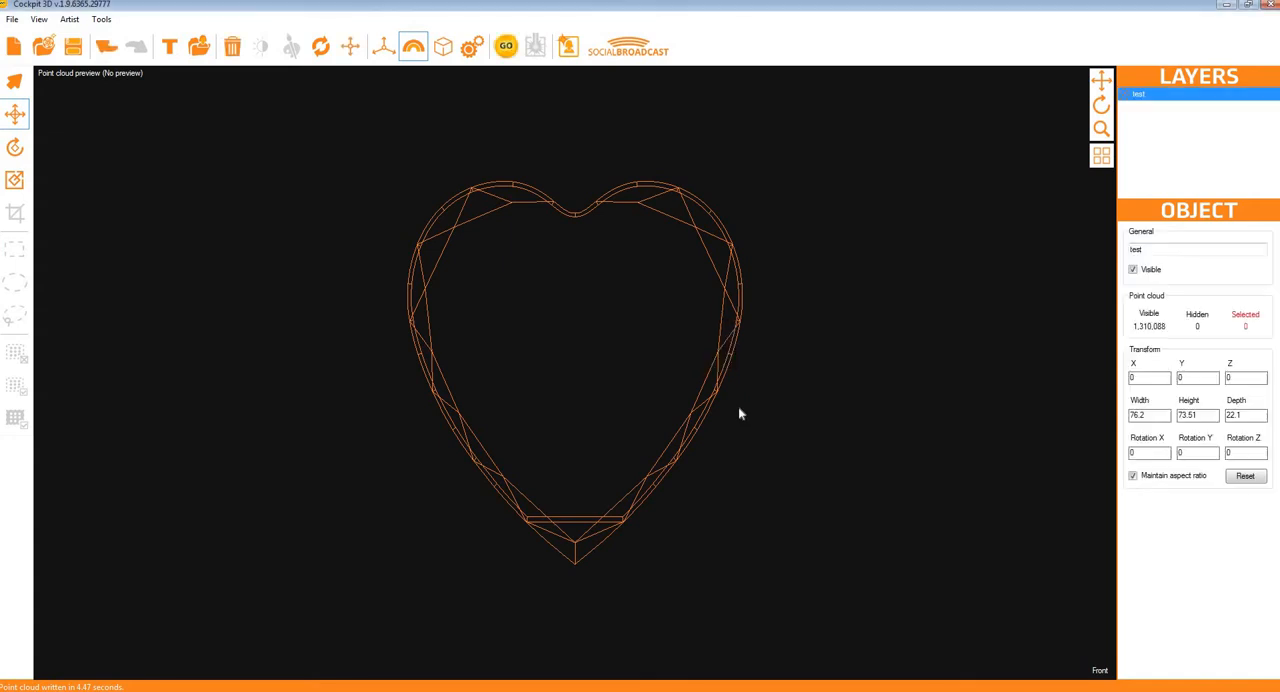
Step: Show the scene view, select the engraved word "test" with a rectangular selection and hide those points
left_click(80, 75)
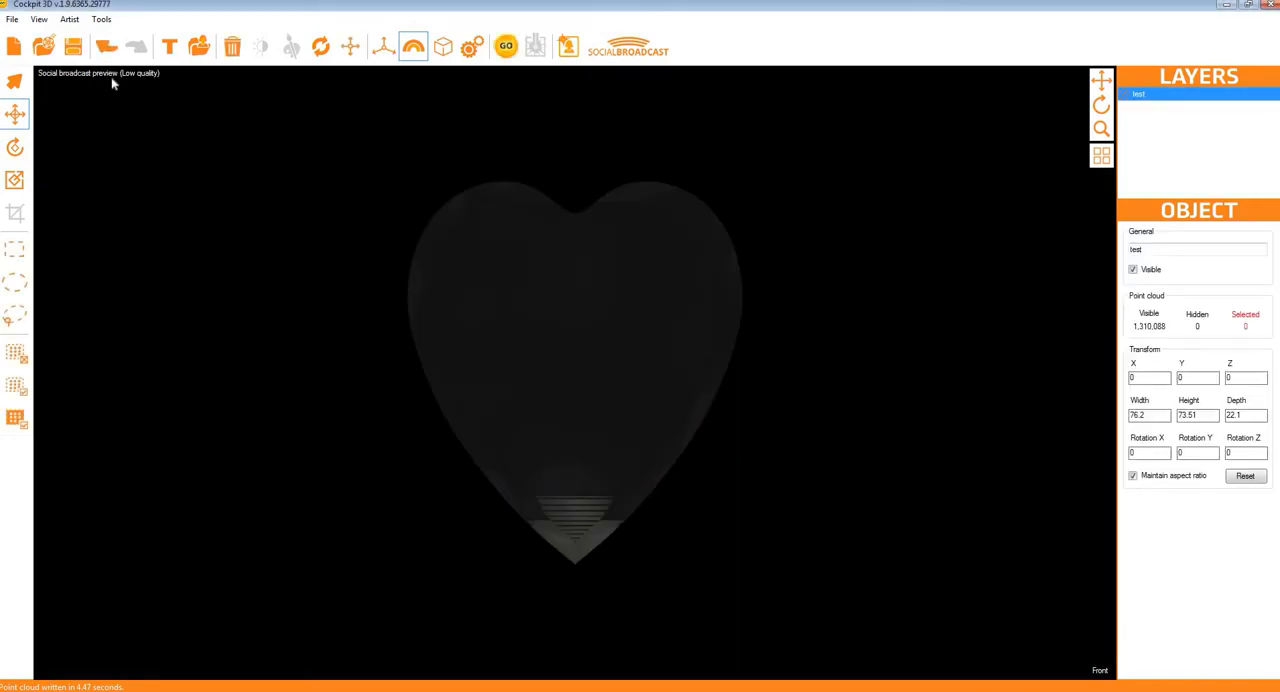
left_click(83, 78)
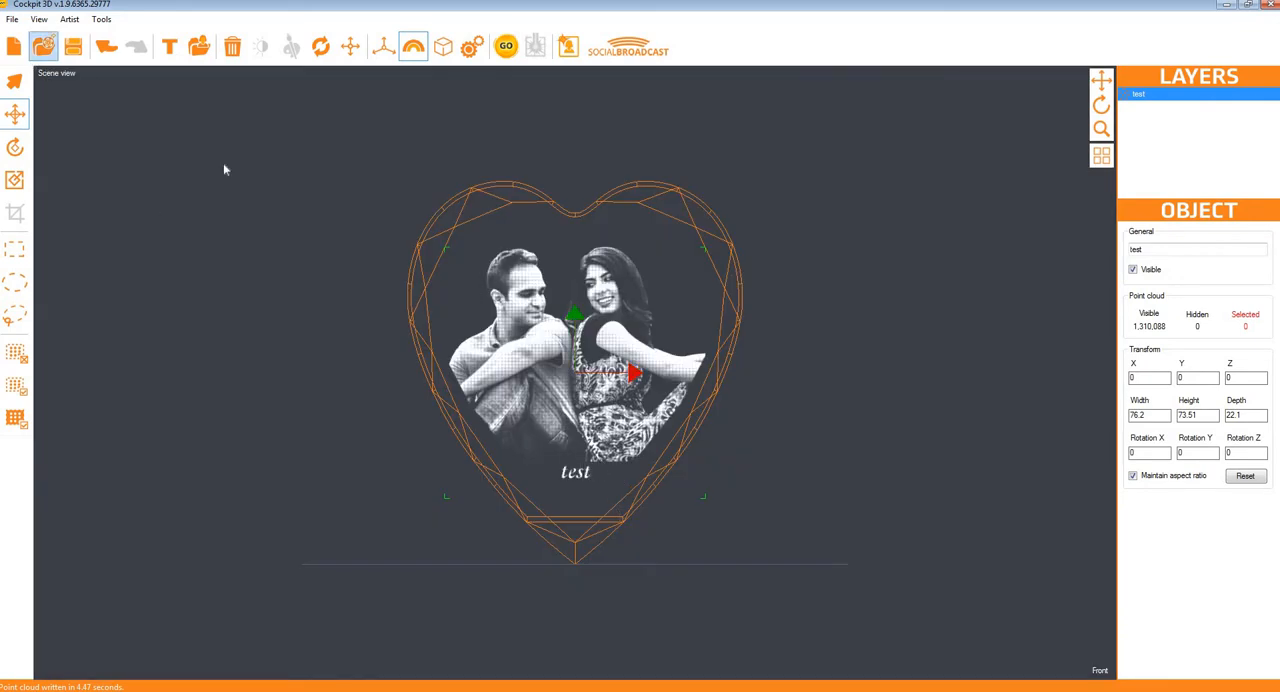
left_click(14, 248)
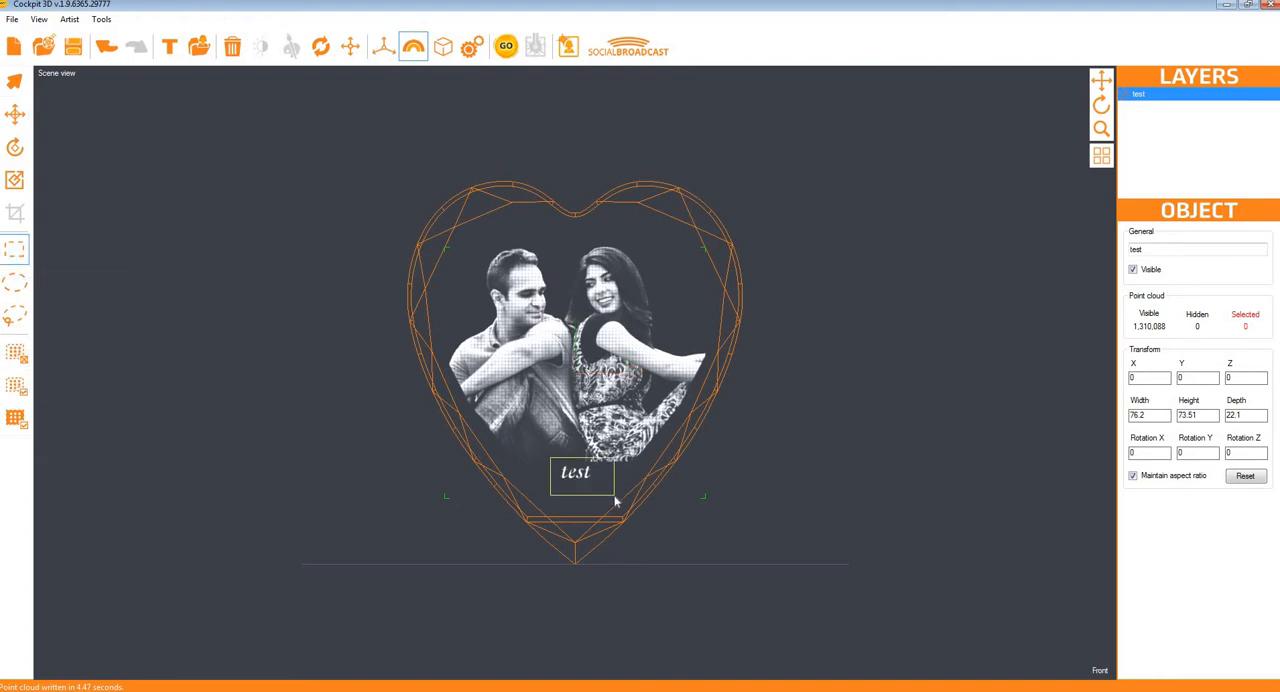
left_click_drag(550, 458, 615, 501)
left_click(14, 352)
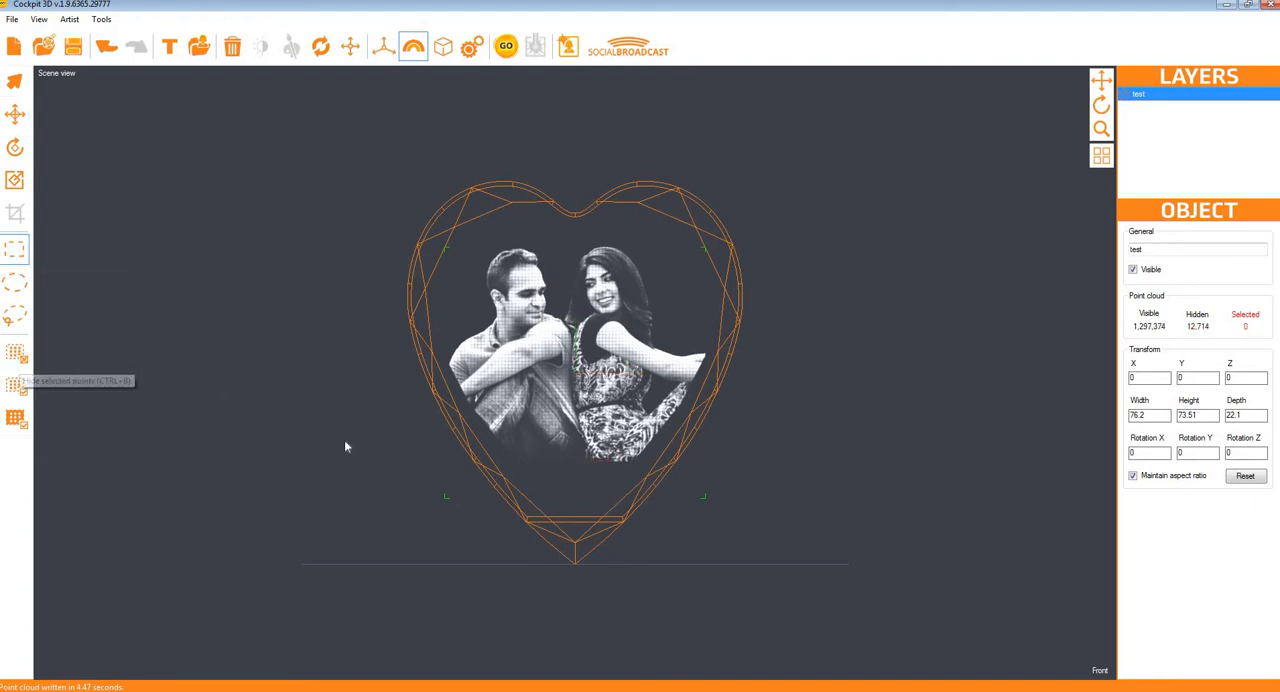
Step: Add a text object about 45 wide below the couple at Y about -26.6, generate the point cloud and return to the scene view
left_click(171, 49)
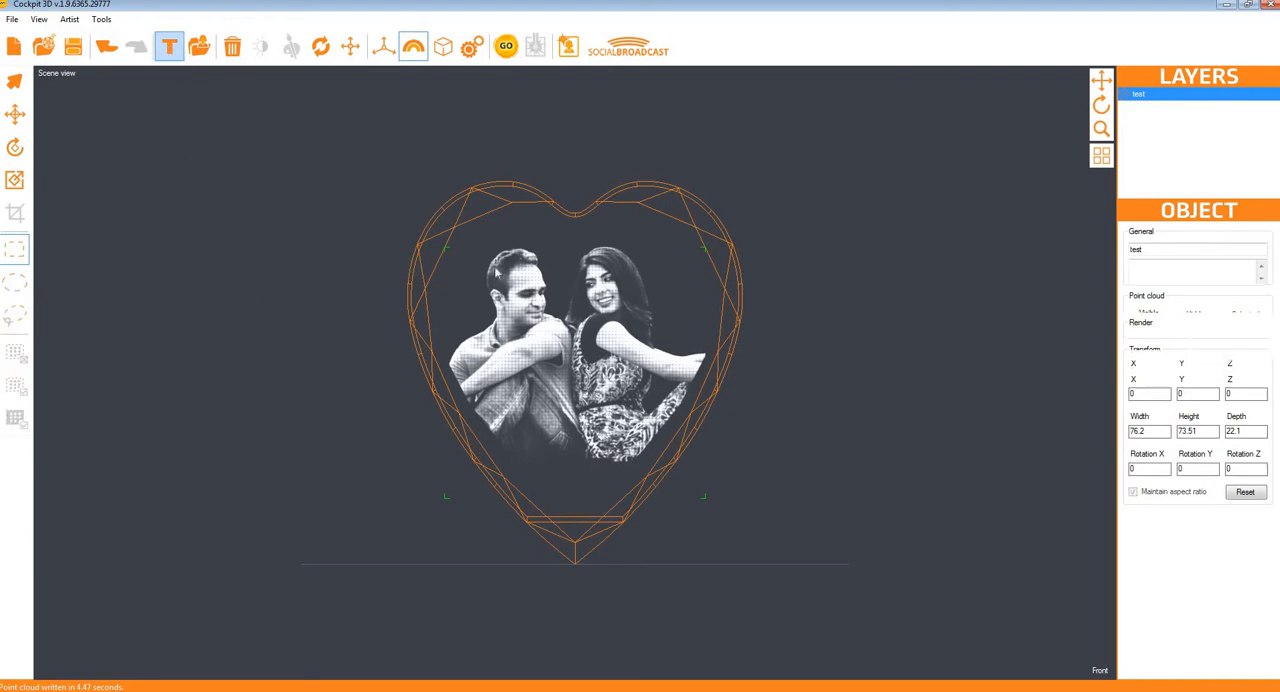
left_click(13, 181)
left_click_drag(625, 376, 229, 317)
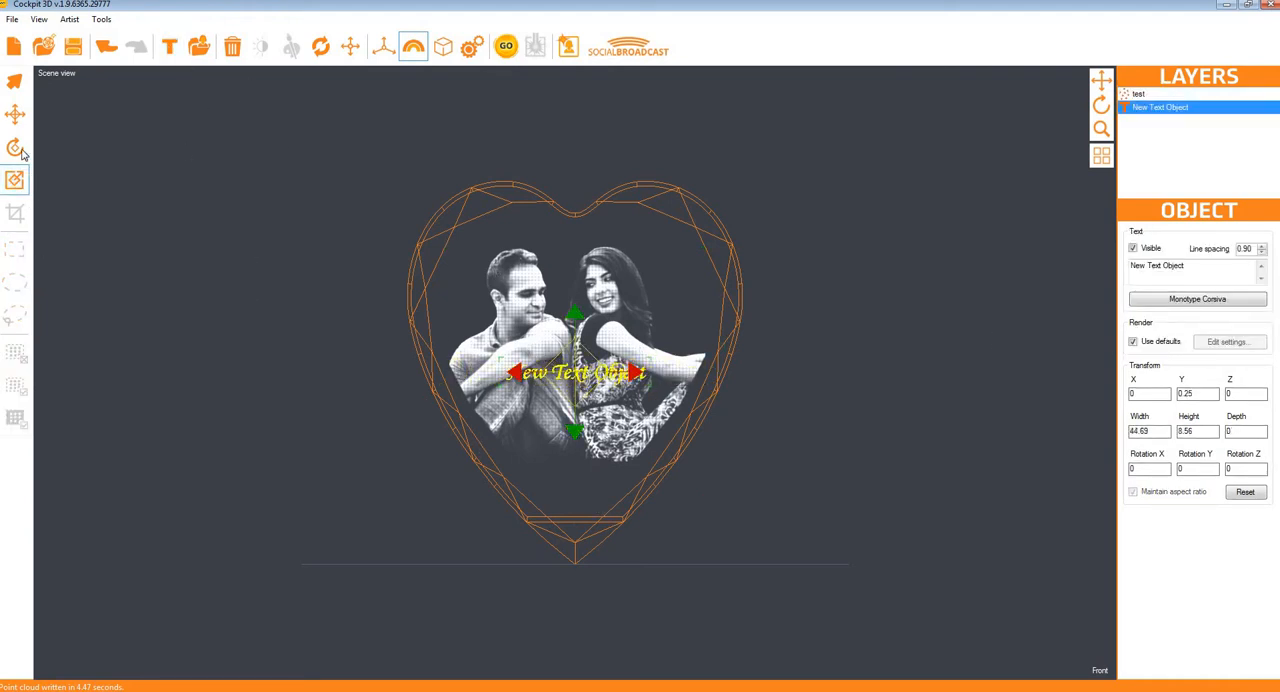
left_click(14, 114)
left_click_drag(575, 312, 576, 405)
left_click(505, 46)
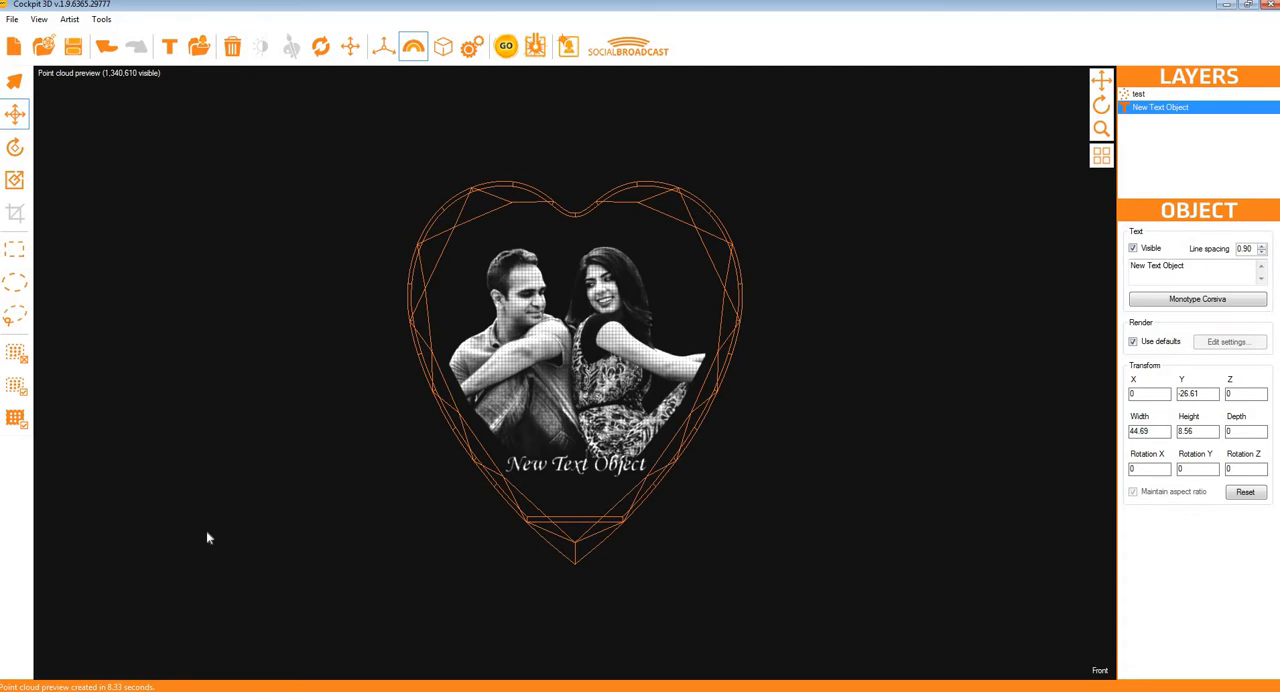
left_click(88, 73)
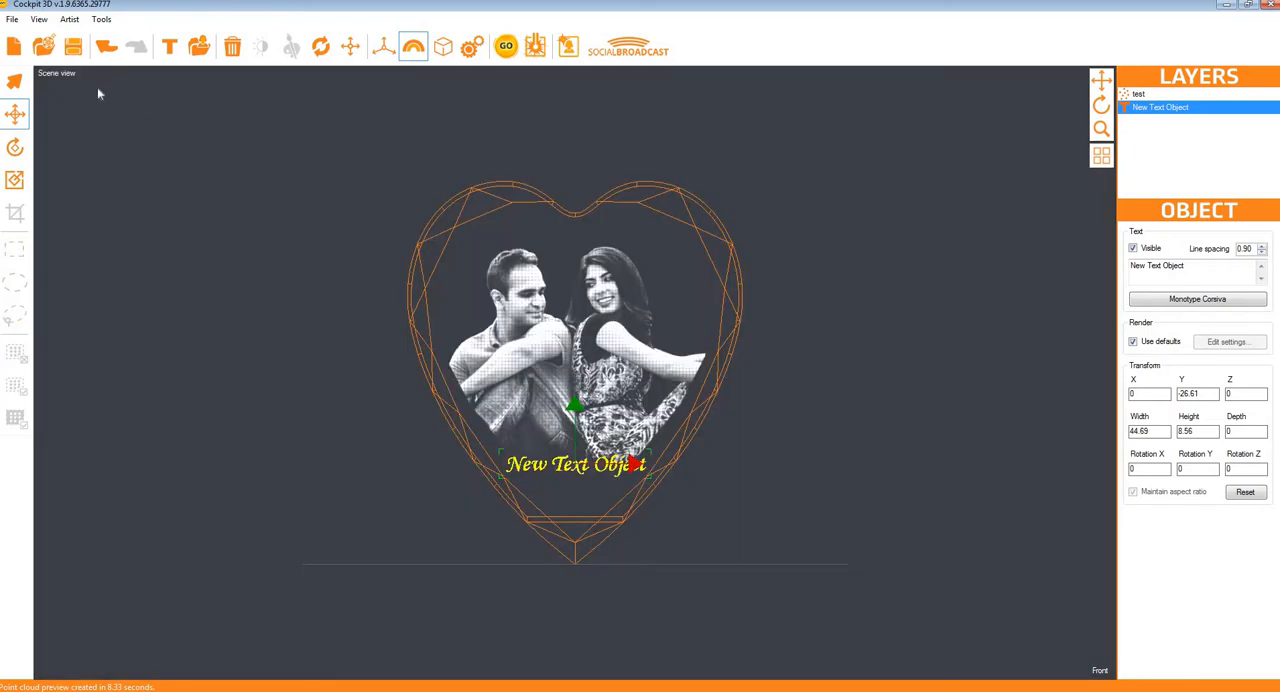
Step: Delete the point cloud and text layers, and import the couple photo 51660_FB2_2Hour_cifile_HandS2
left_click(1137, 93)
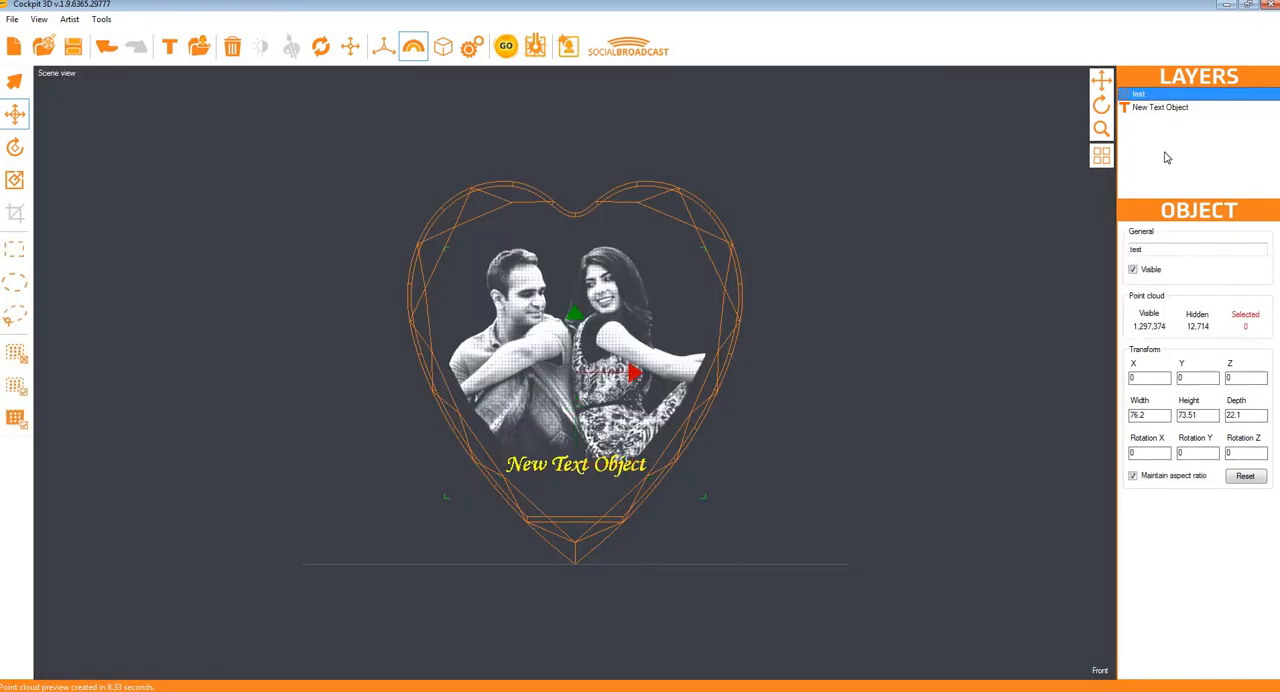
key("Delete")
left_click(1148, 94)
key("Delete")
left_click(199, 46)
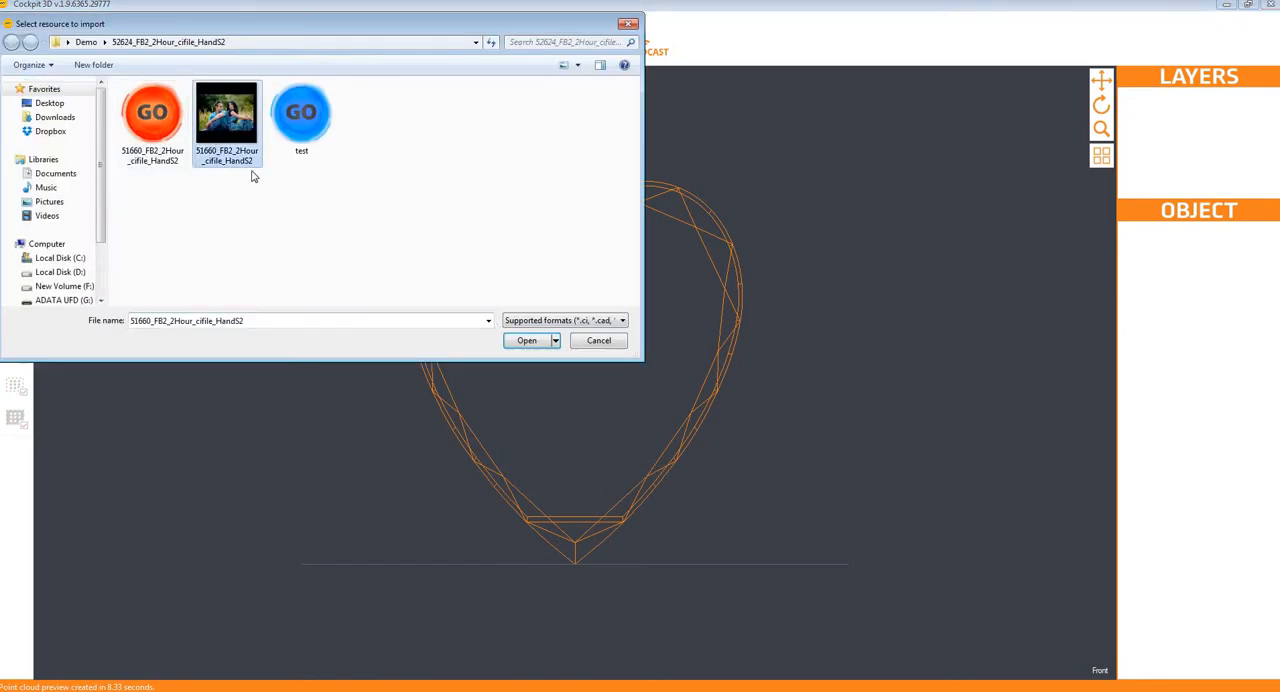
left_click(526, 341)
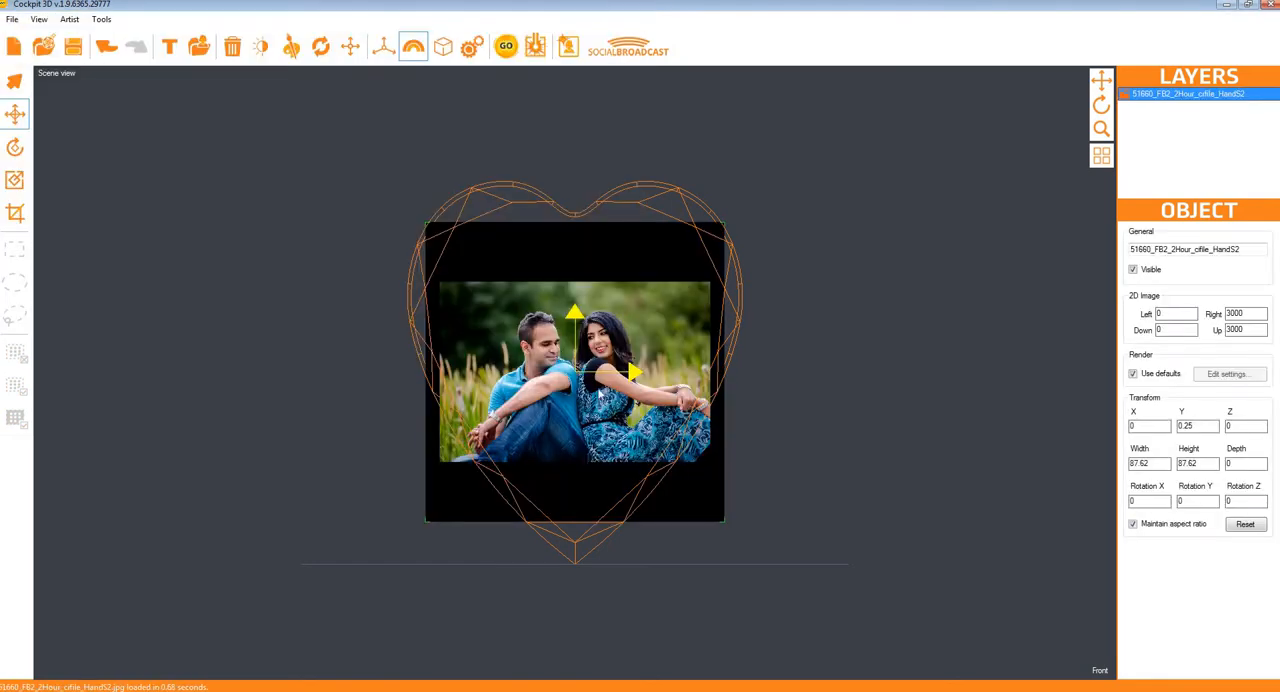
Step: Open the template settings and choose a custom template with the Rectangle shape
left_click(445, 50)
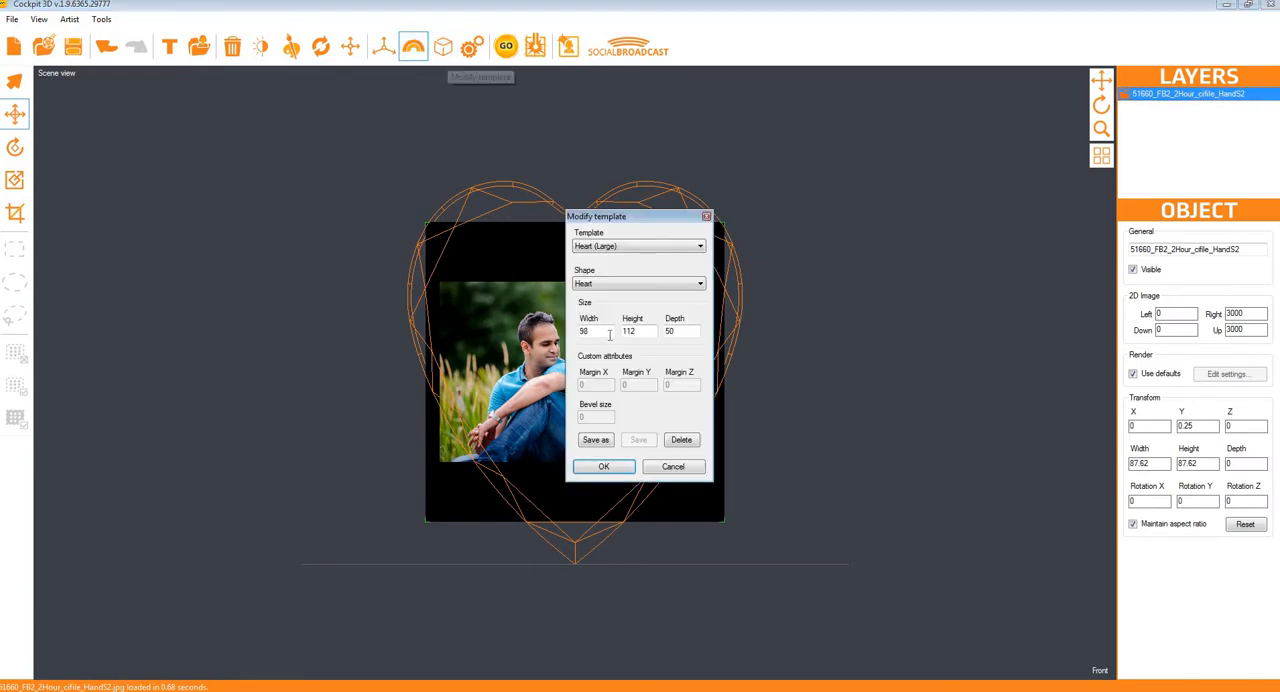
left_click(607, 246)
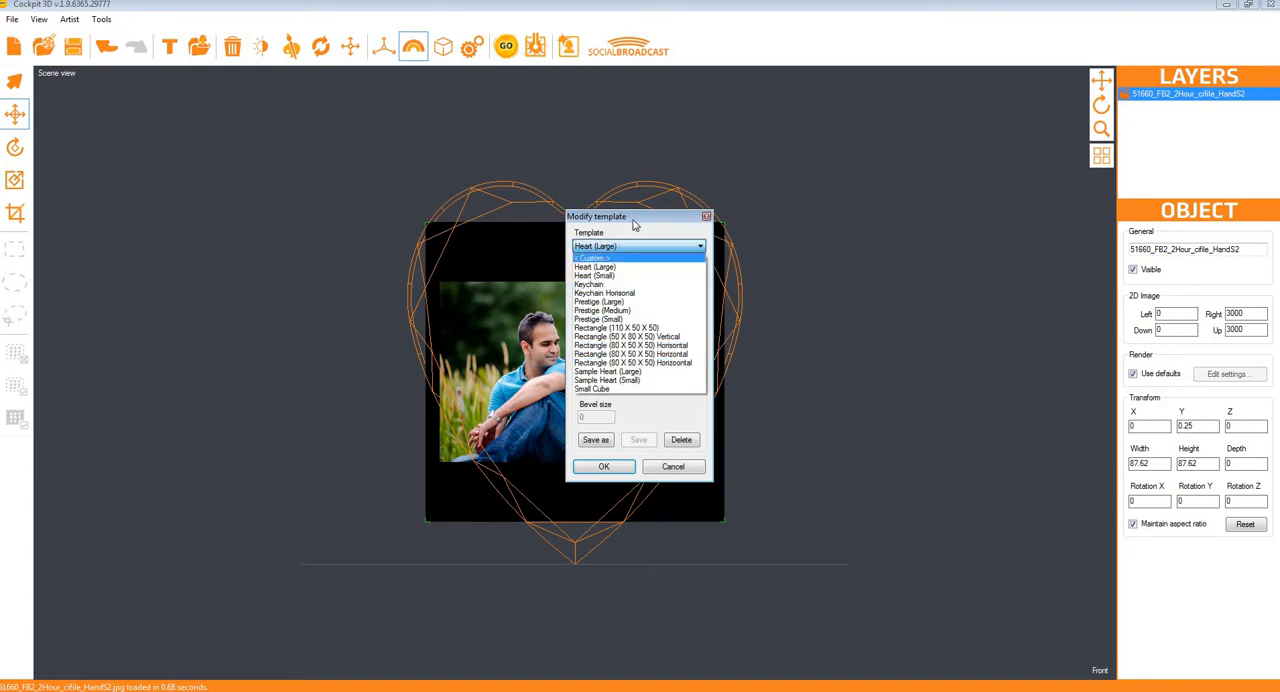
left_click(633, 221)
left_click(606, 249)
left_click(609, 259)
left_click(604, 286)
left_click(608, 296)
Step: Set the rectangle template to width 90, height 60 and depth 6 with an X margin of 4, and apply it
left_click_drag(595, 331, 527, 336)
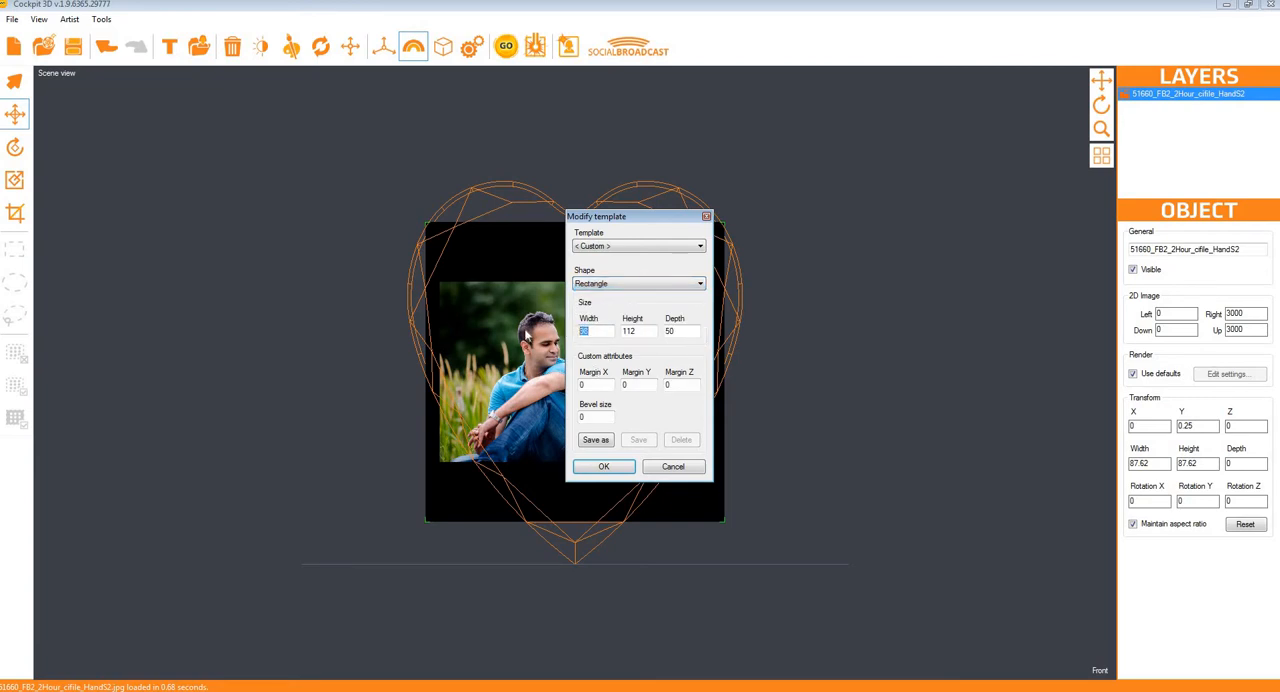
type("90")
key("Tab")
type("60")
key("Tab")
type("6")
key("Tab")
type("4")
key("Tab")
type("2")
left_click(606, 470)
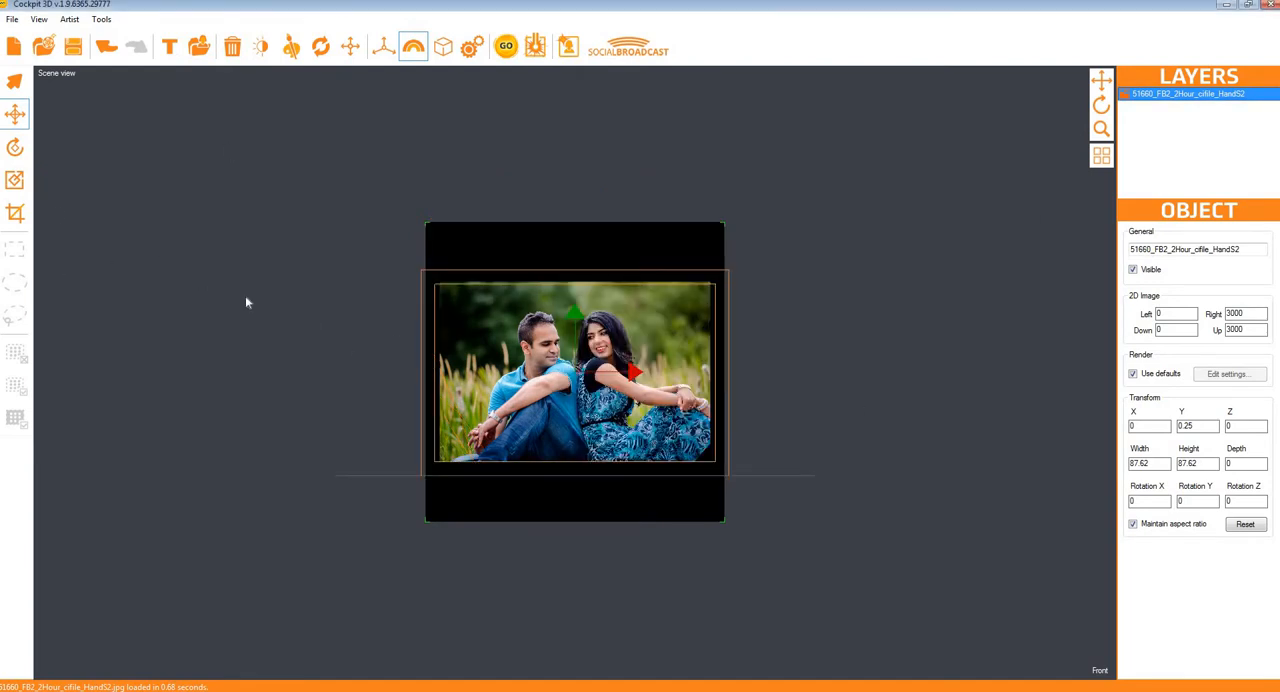
Step: Crop the couple photo to about 174.5 on the left, 2832 right, 624 down and 2168 up, removing the black borders
left_click(15, 212)
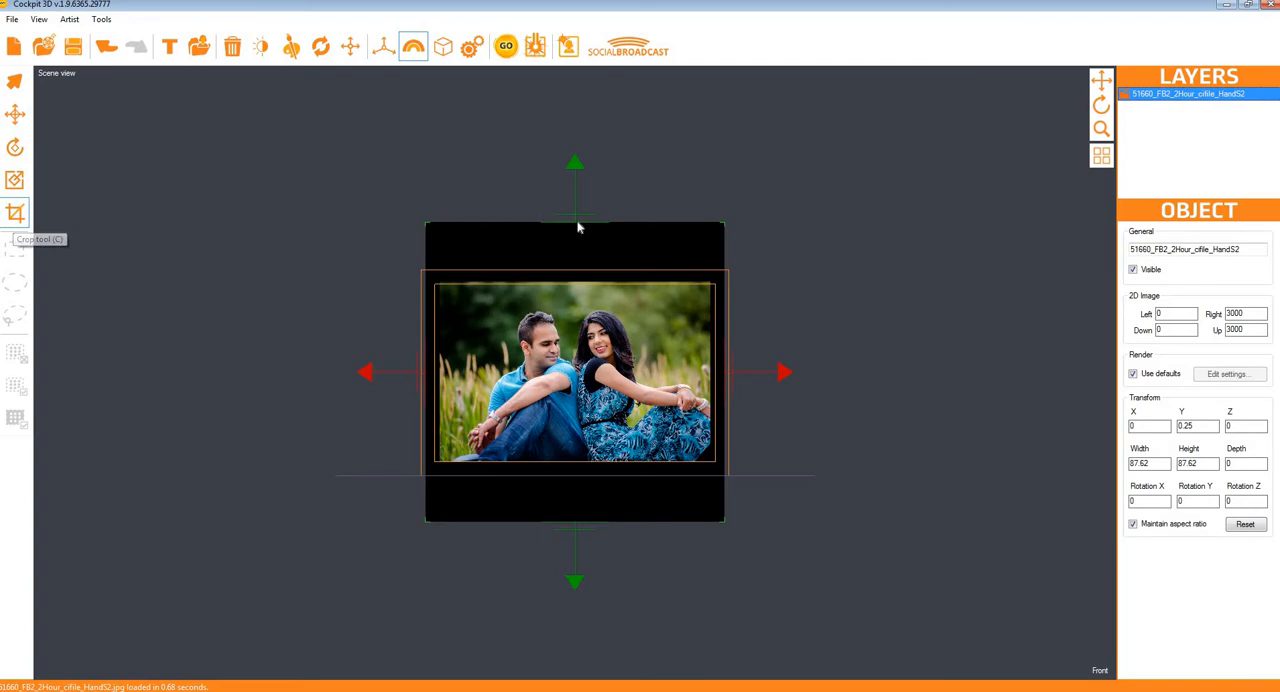
left_click_drag(577, 228, 577, 306)
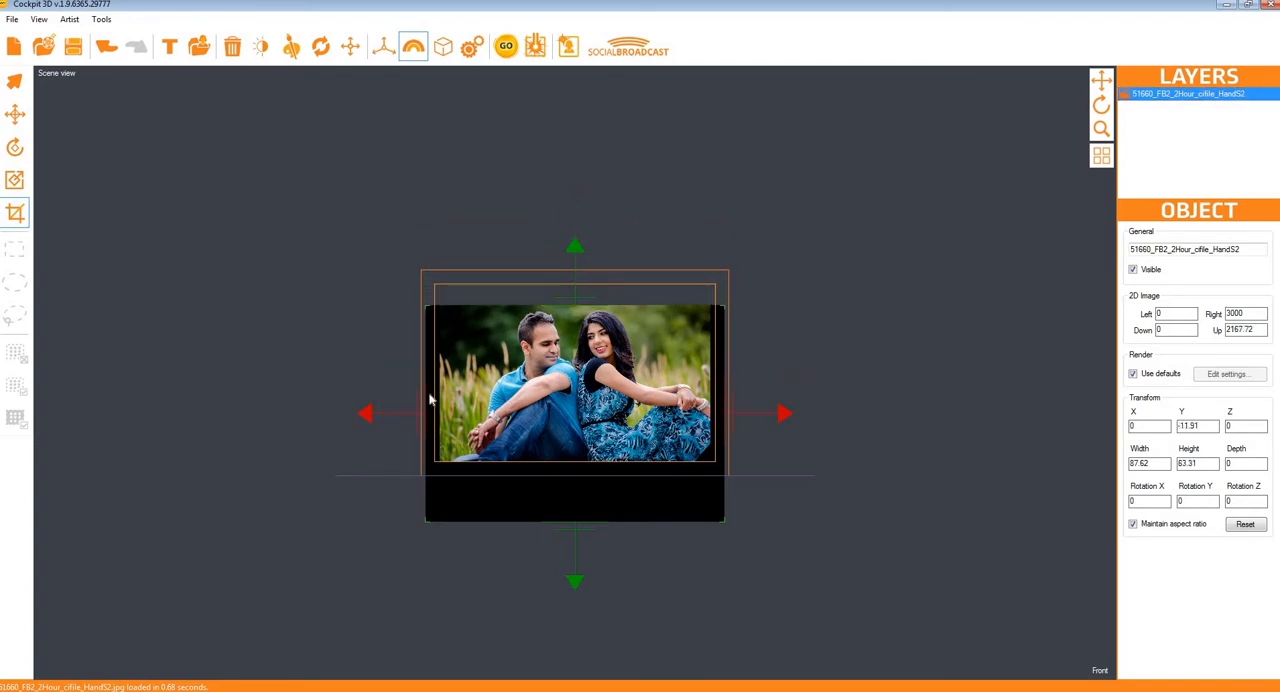
left_click_drag(431, 400, 444, 400)
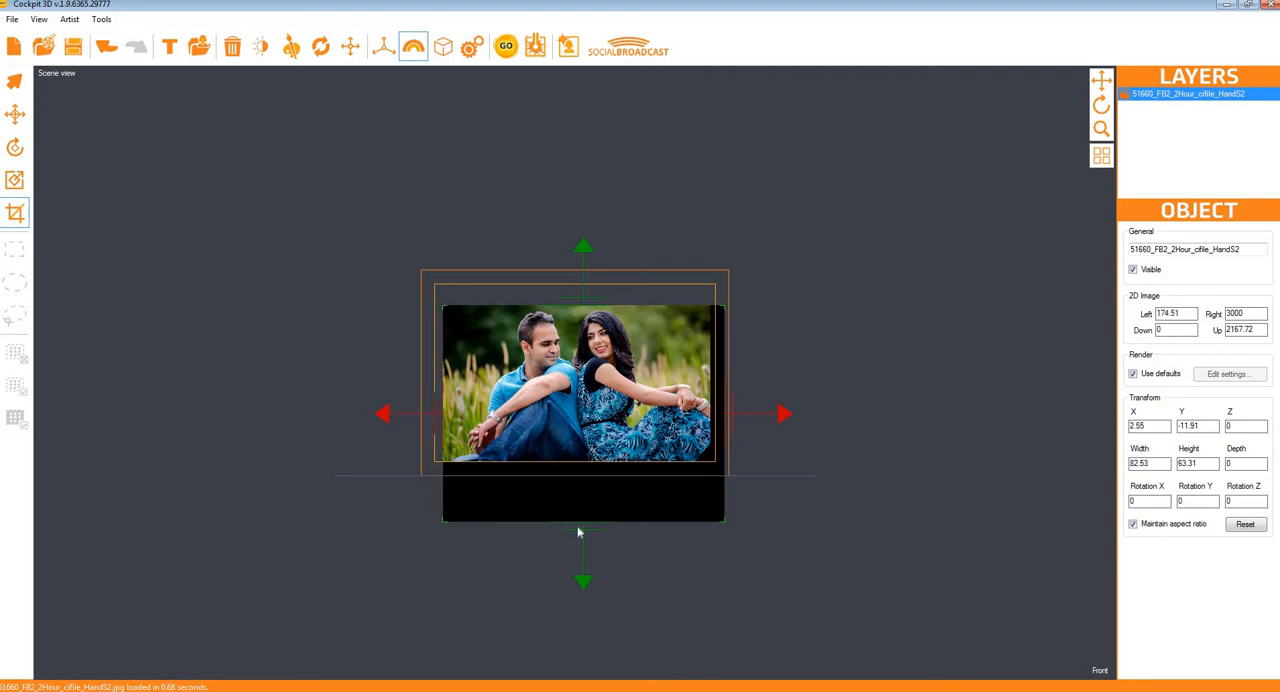
left_click_drag(578, 533, 578, 473)
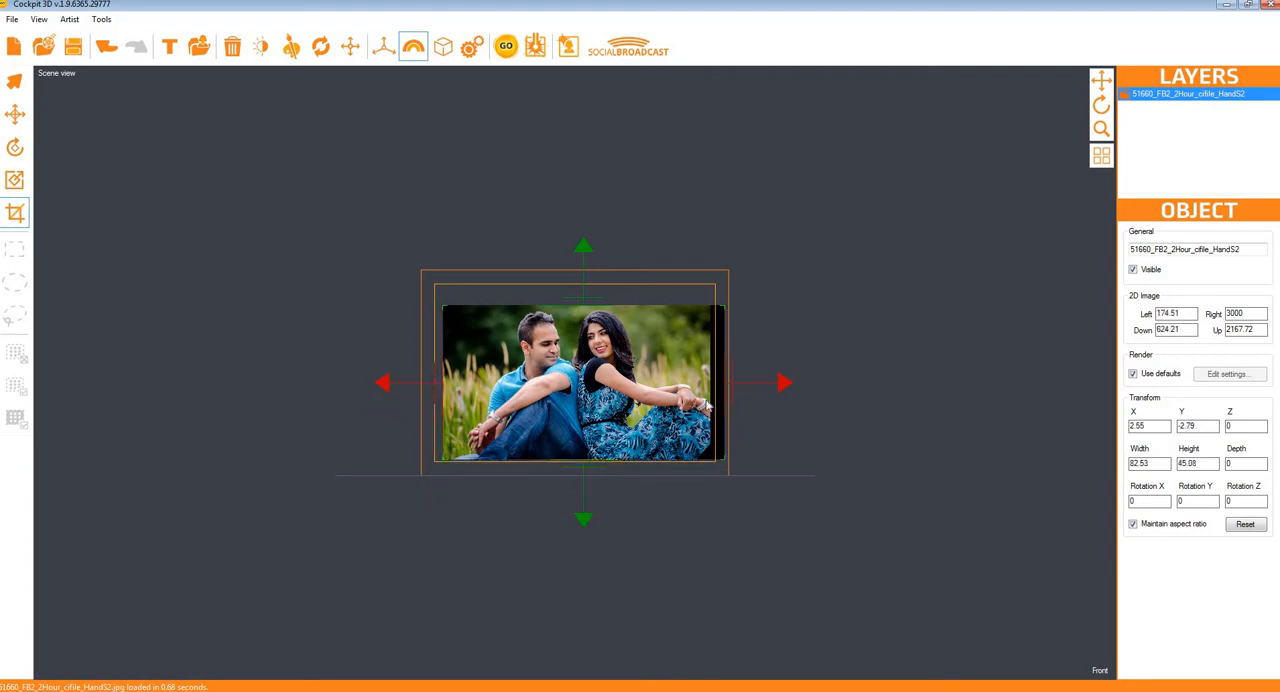
left_click_drag(724, 390, 711, 390)
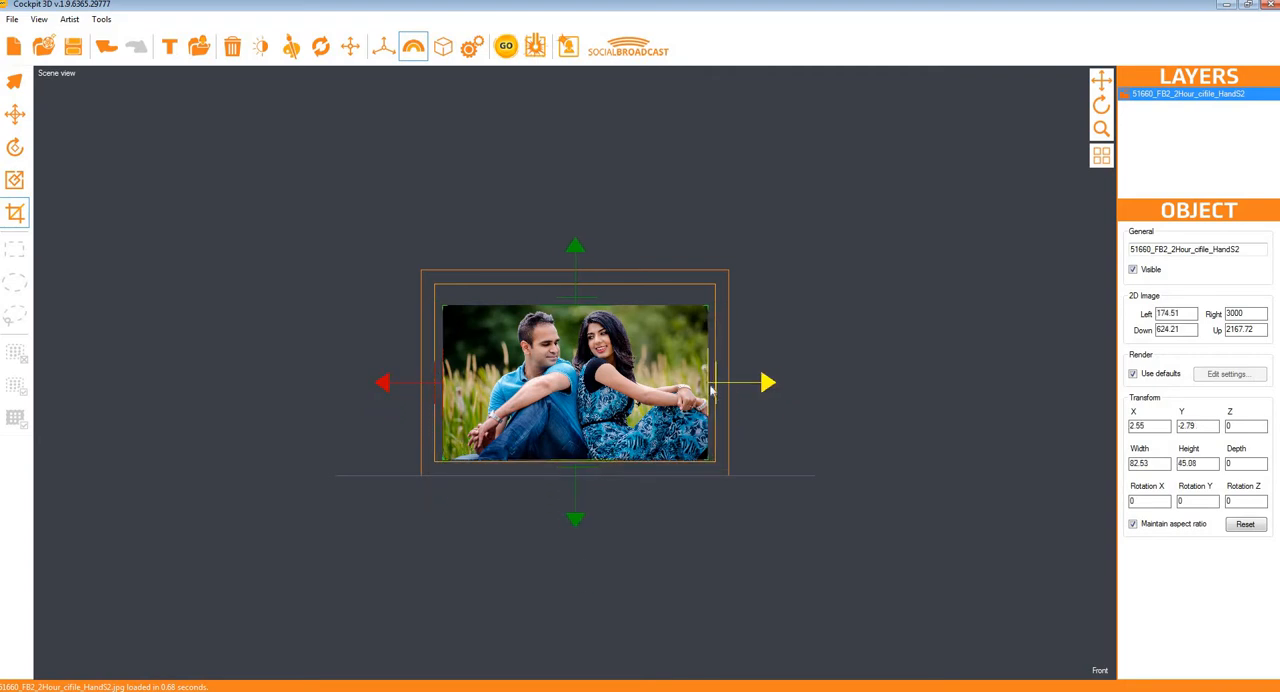
Step: Move the cropped photo up to Y about -0.44 inside the rectangle template and generate its point cloud
left_click(14, 114)
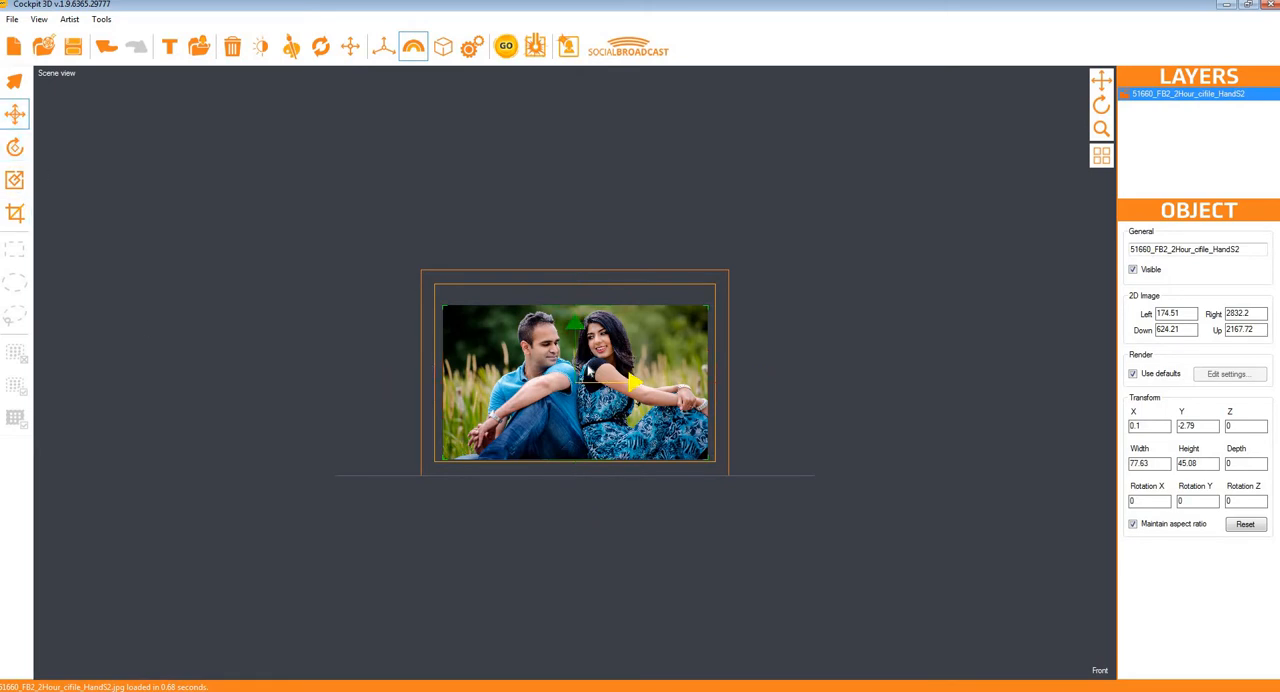
left_click_drag(577, 322, 577, 314)
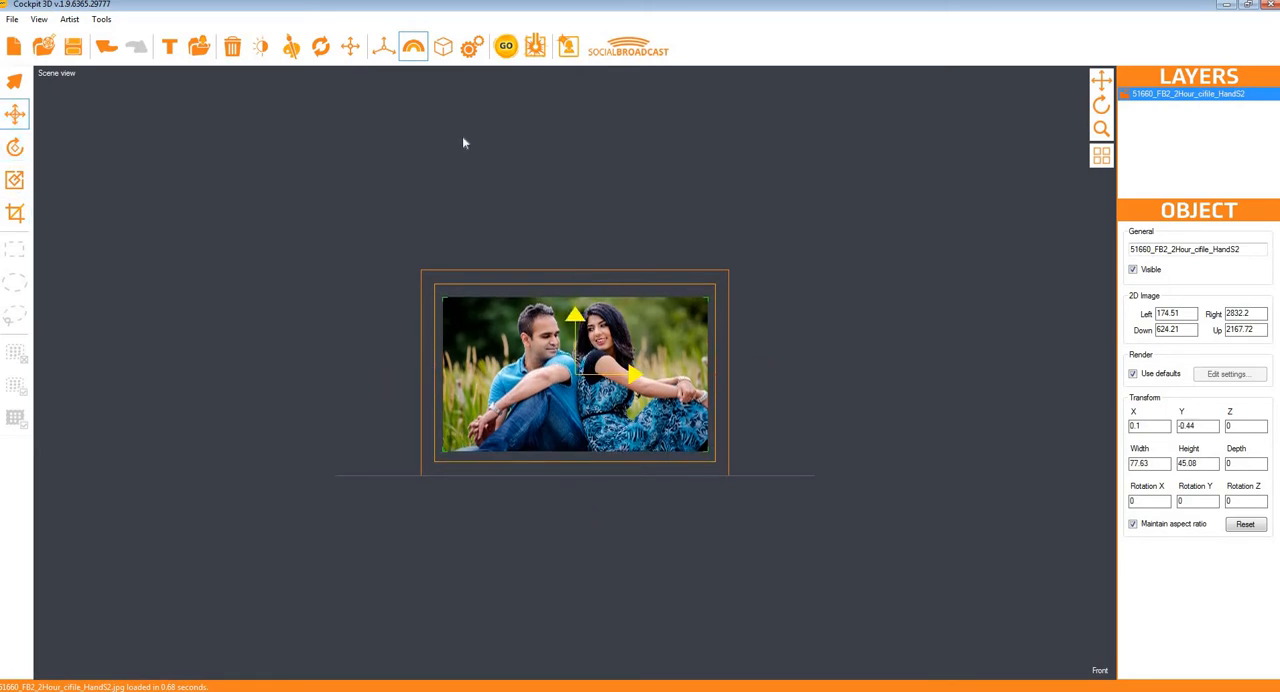
left_click(507, 48)
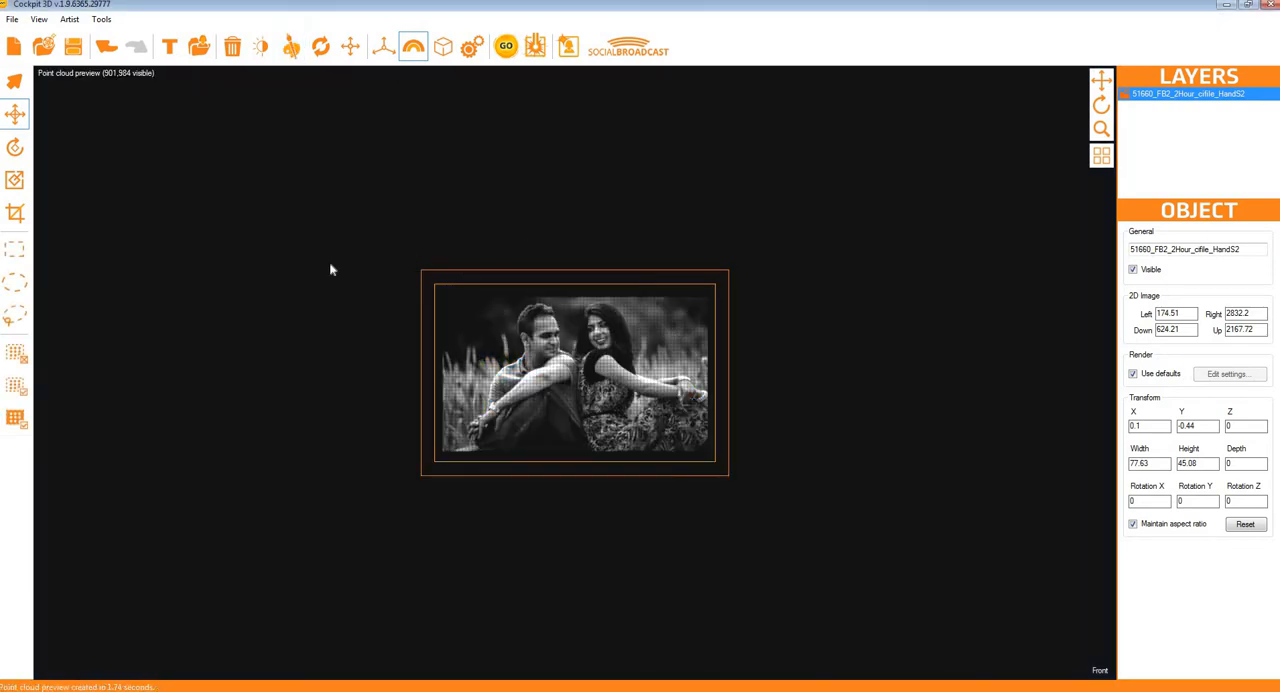
Step: Inspect the photo's point cloud in the orthographic view, switch that view back to the scene and show all four views
left_click(1101, 155)
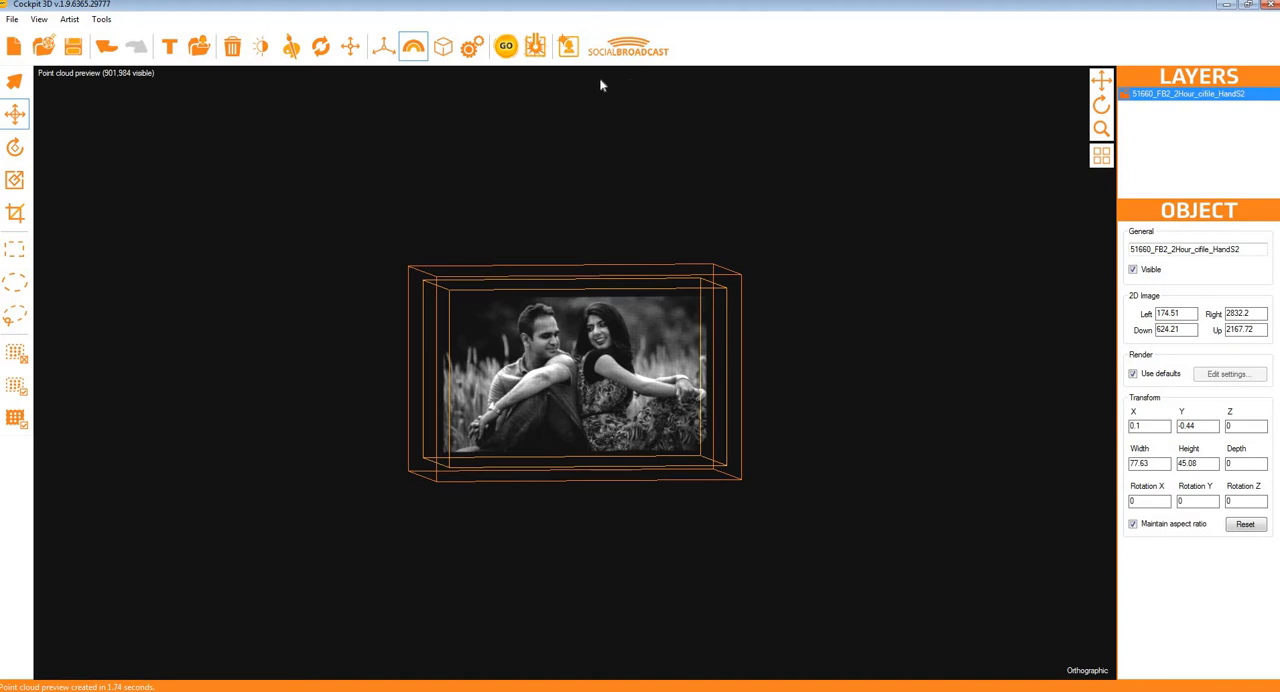
left_click(54, 76)
left_click(48, 75)
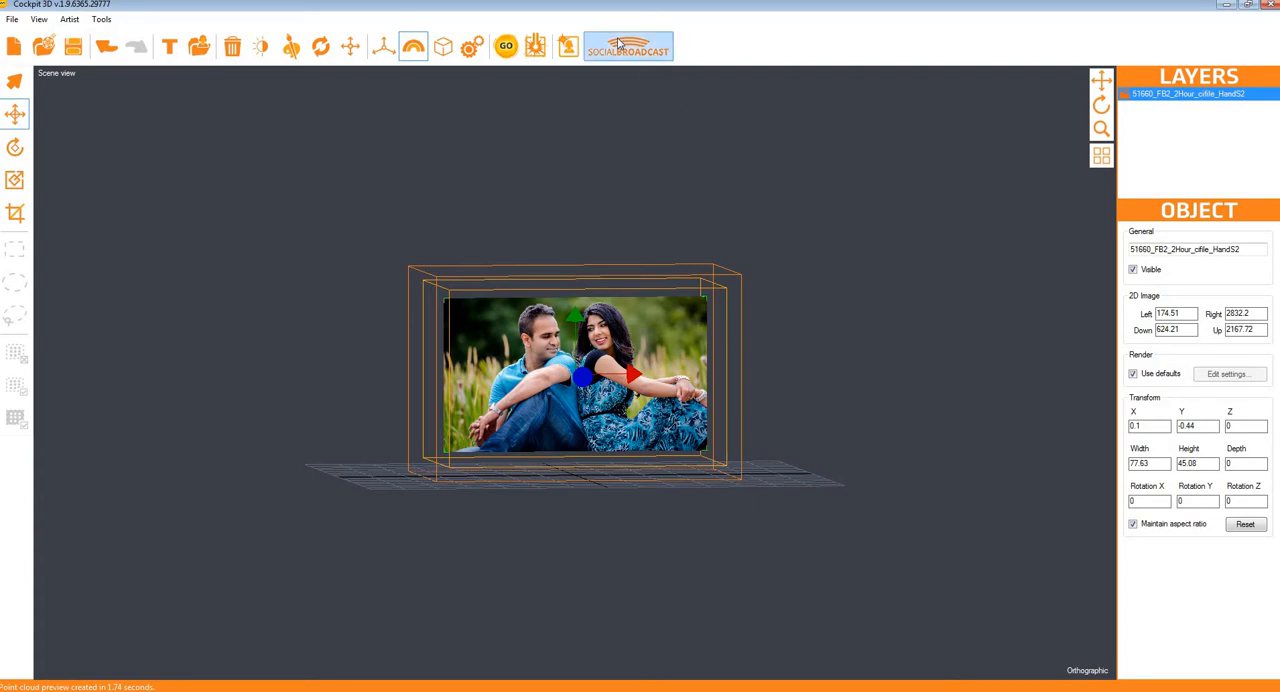
left_click(1101, 156)
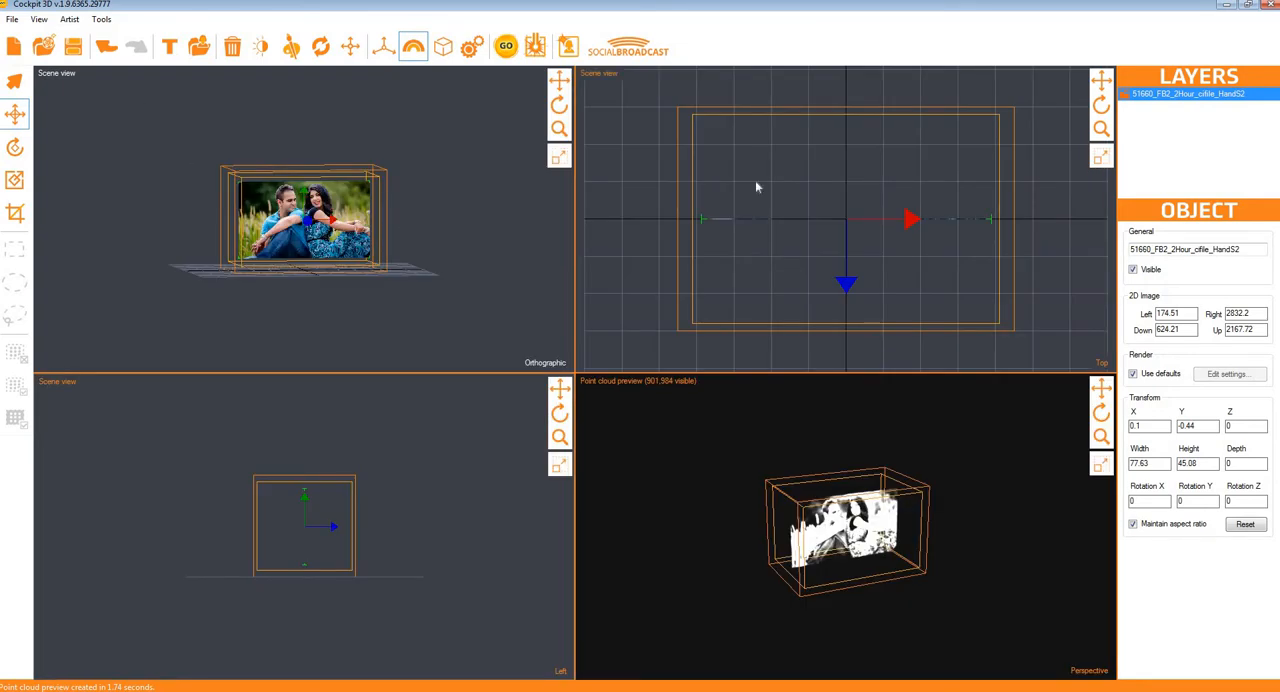
Step: Replace the photo layer with the imported 3D couple model 51660_FB2_2Hour_cifile_HandS2.ci and generate its point cloud
key("Delete")
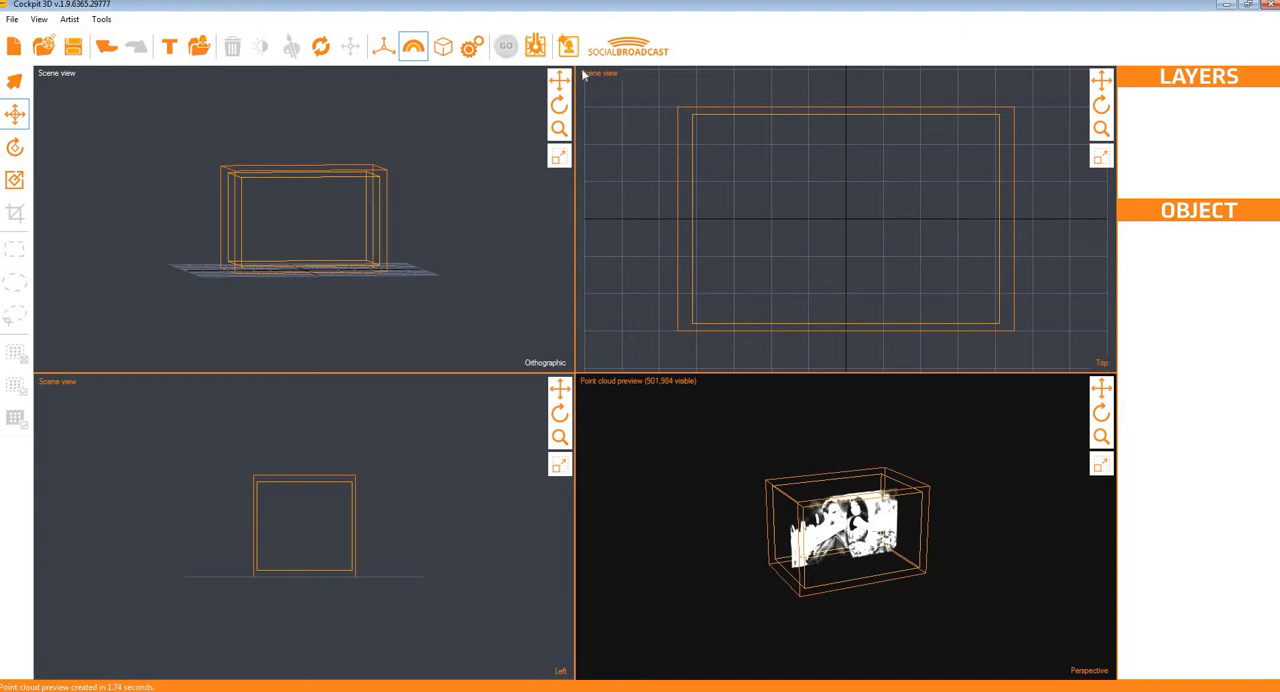
left_click(199, 46)
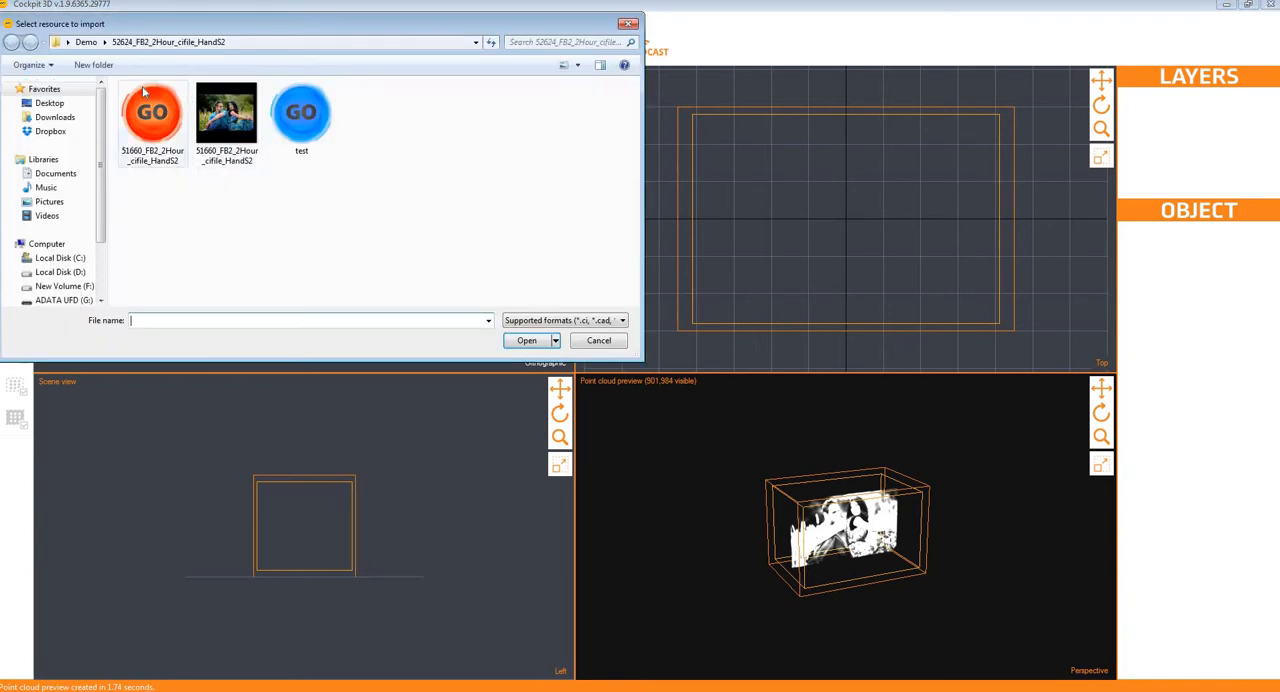
left_click(143, 90)
left_click(527, 340)
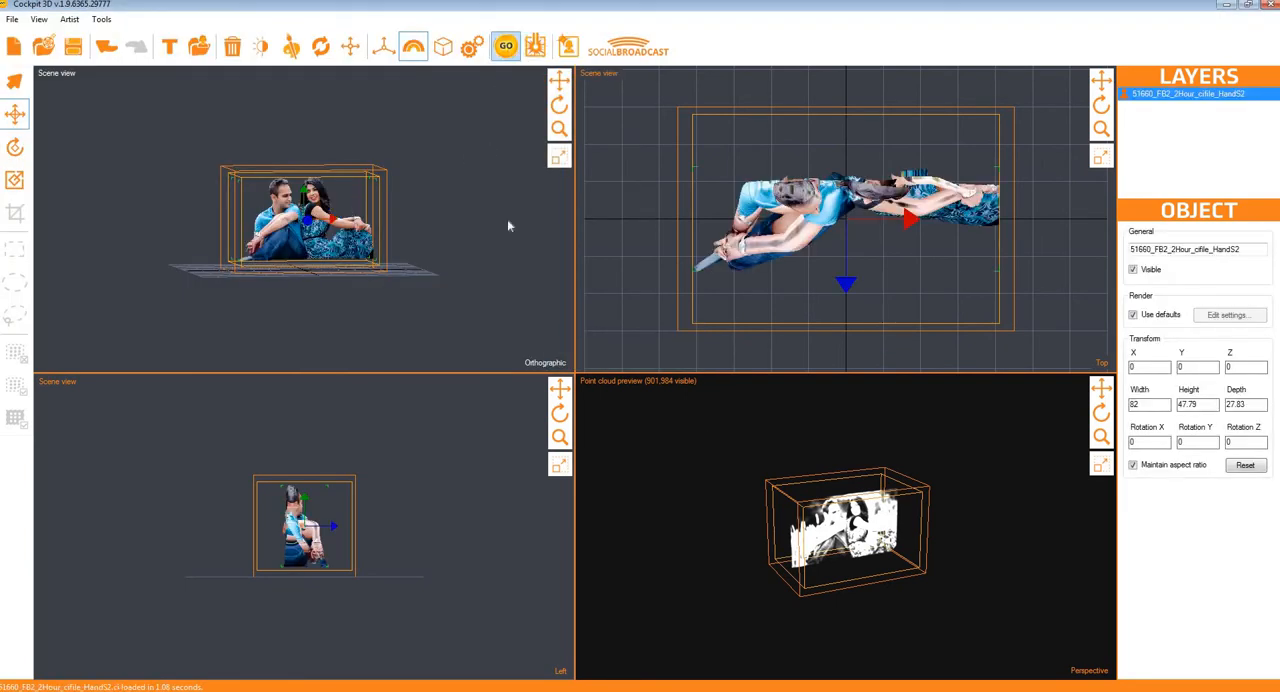
left_click(505, 46)
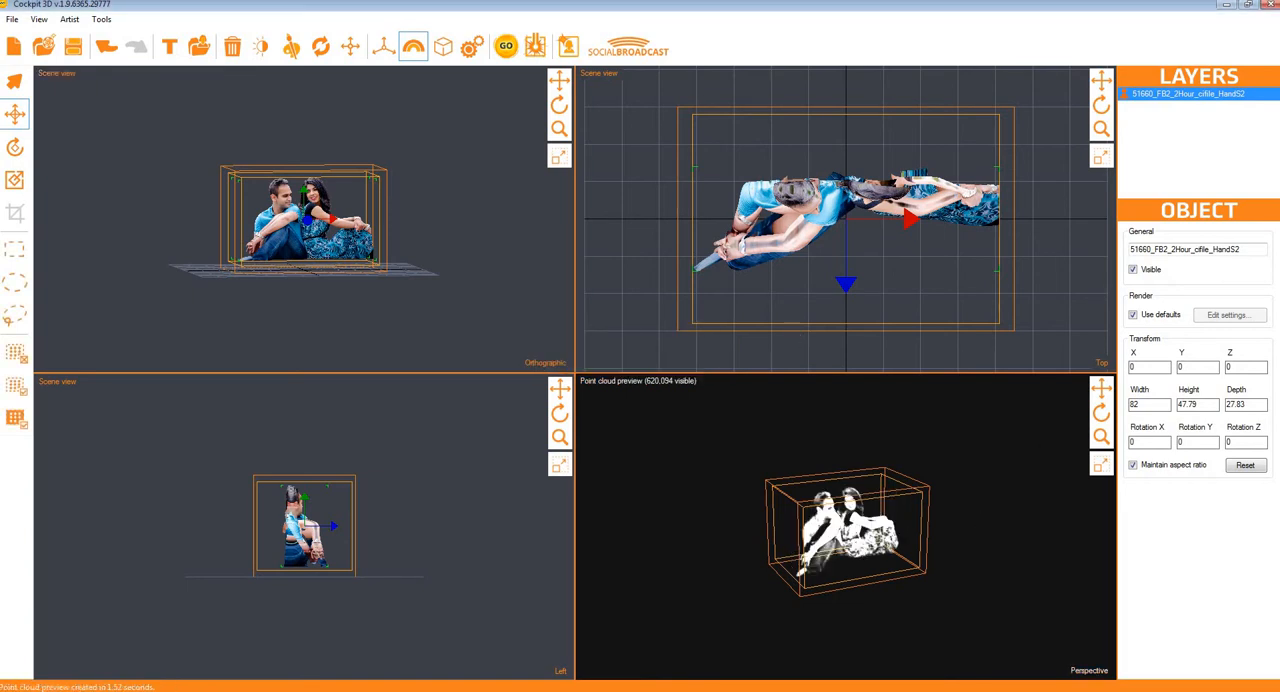
Step: Maximize the perspective view of the couple's point cloud and switch it to the Social Broadcast preview
left_click(1100, 464)
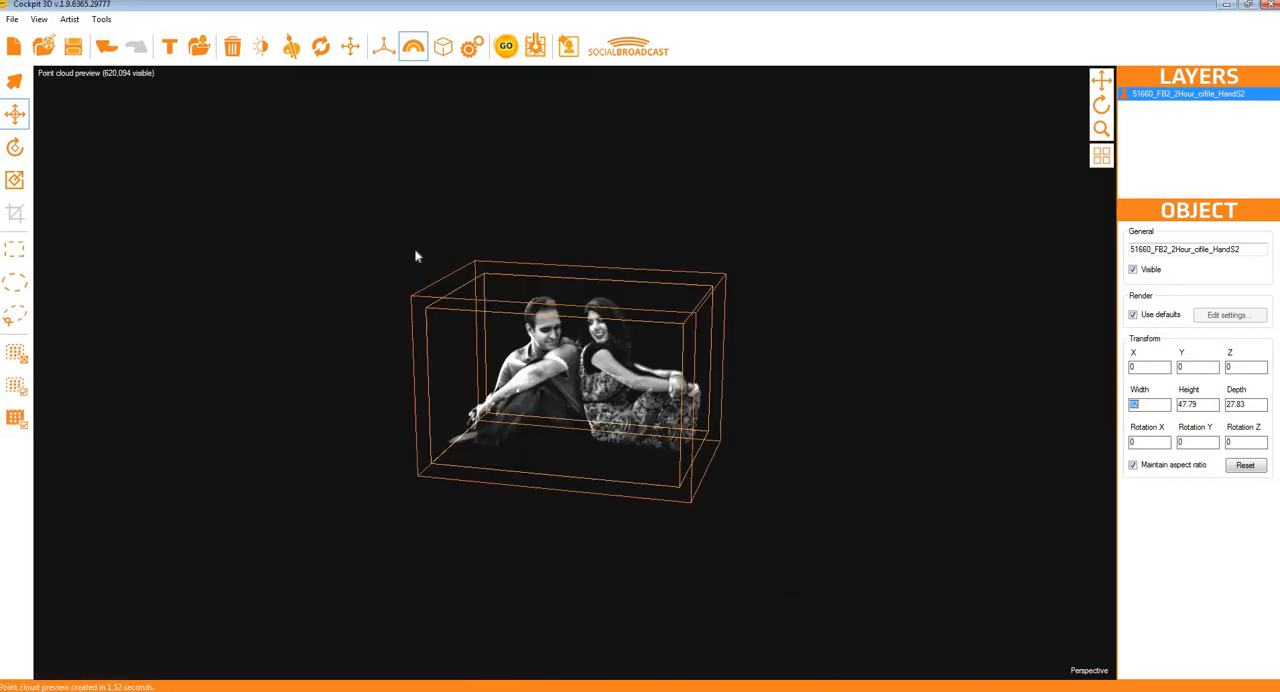
scroll(287, 265, "up", 5)
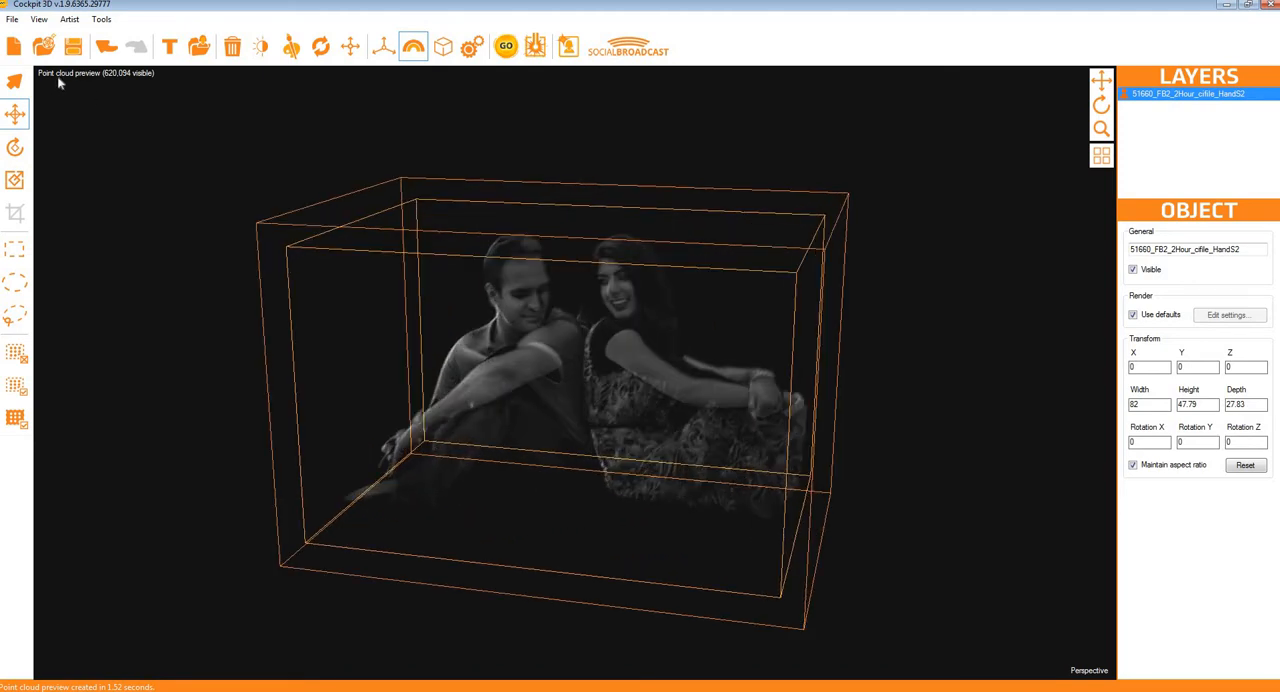
key("space")
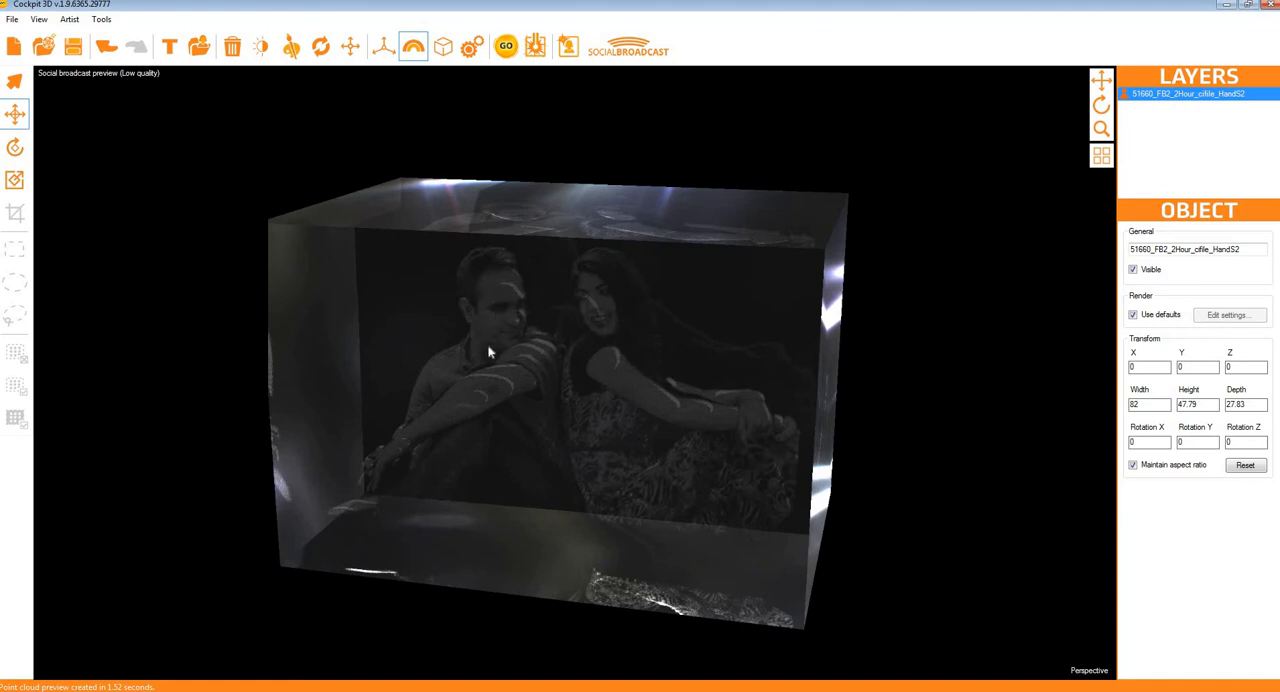
left_click(472, 47)
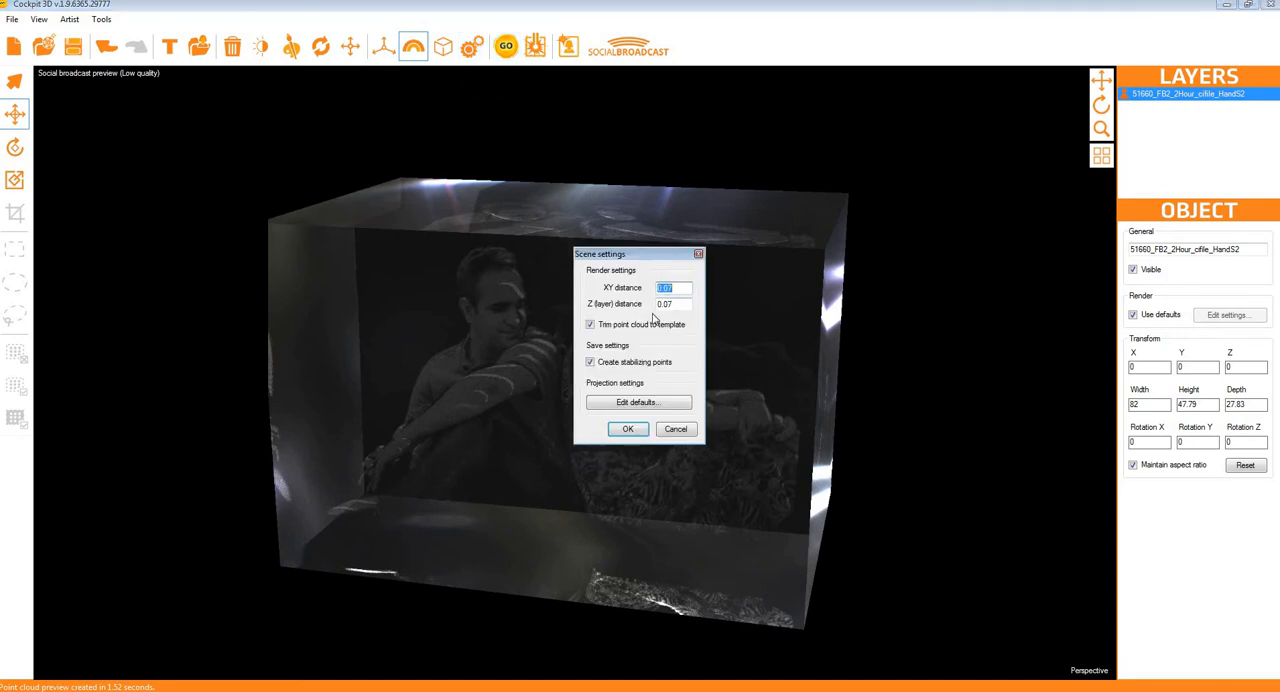
left_click(676, 429)
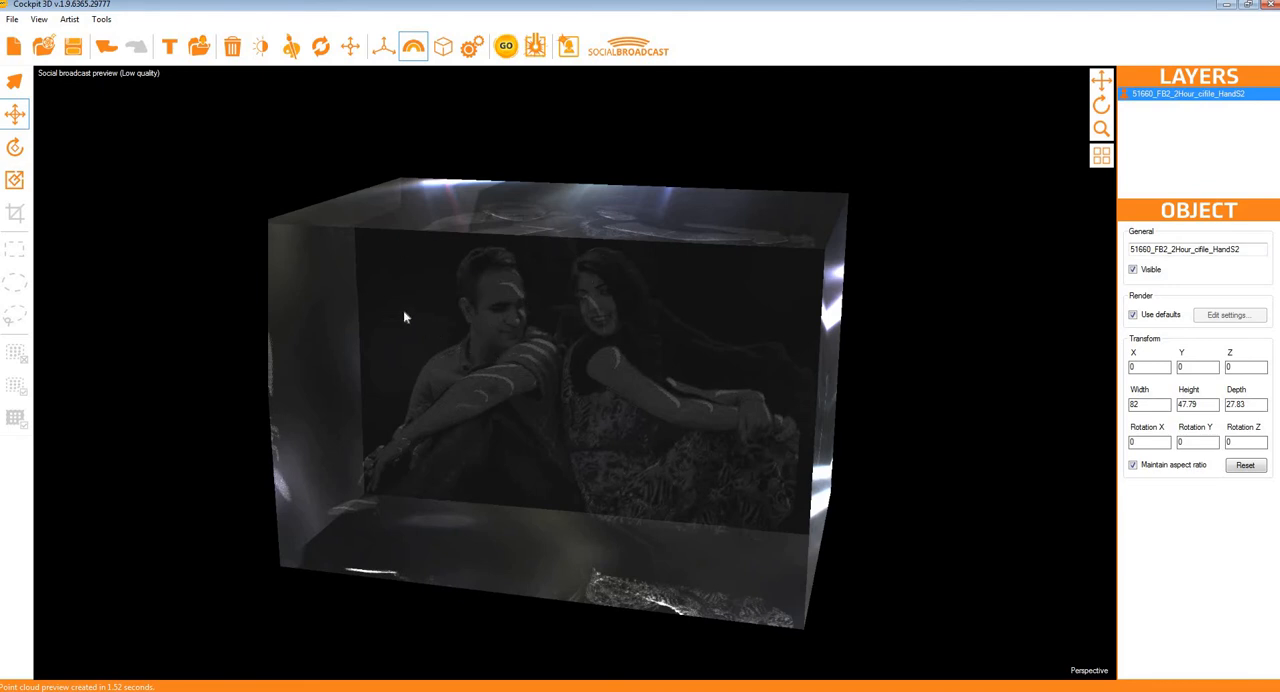
left_click(101, 19)
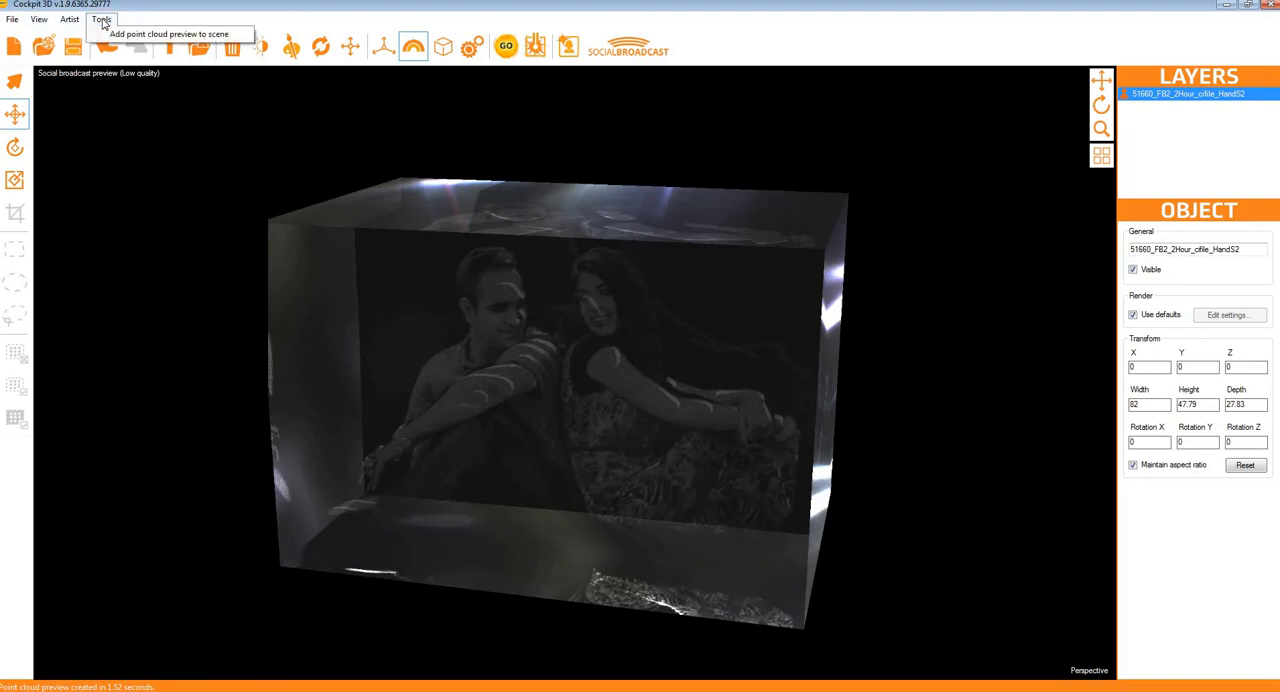
Step: Increase the point cloud opacity several times to brighten the couple in the Social Broadcast preview
mouse_move(46, 24)
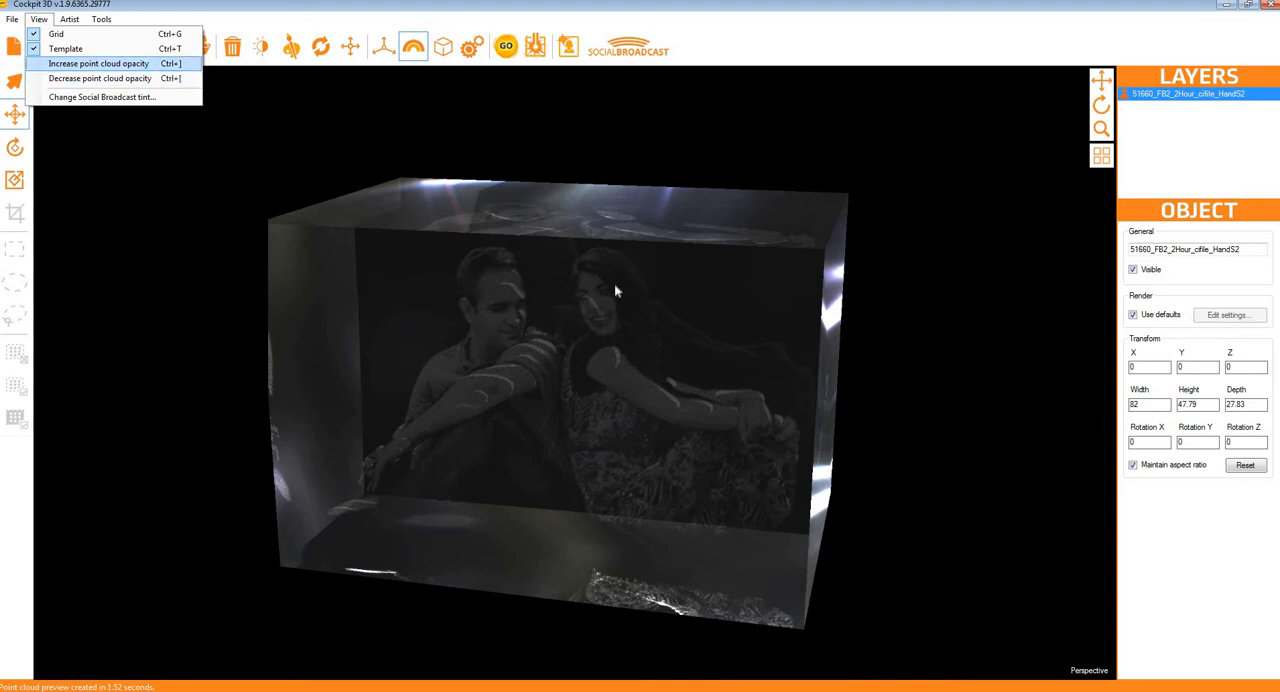
left_click(905, 317)
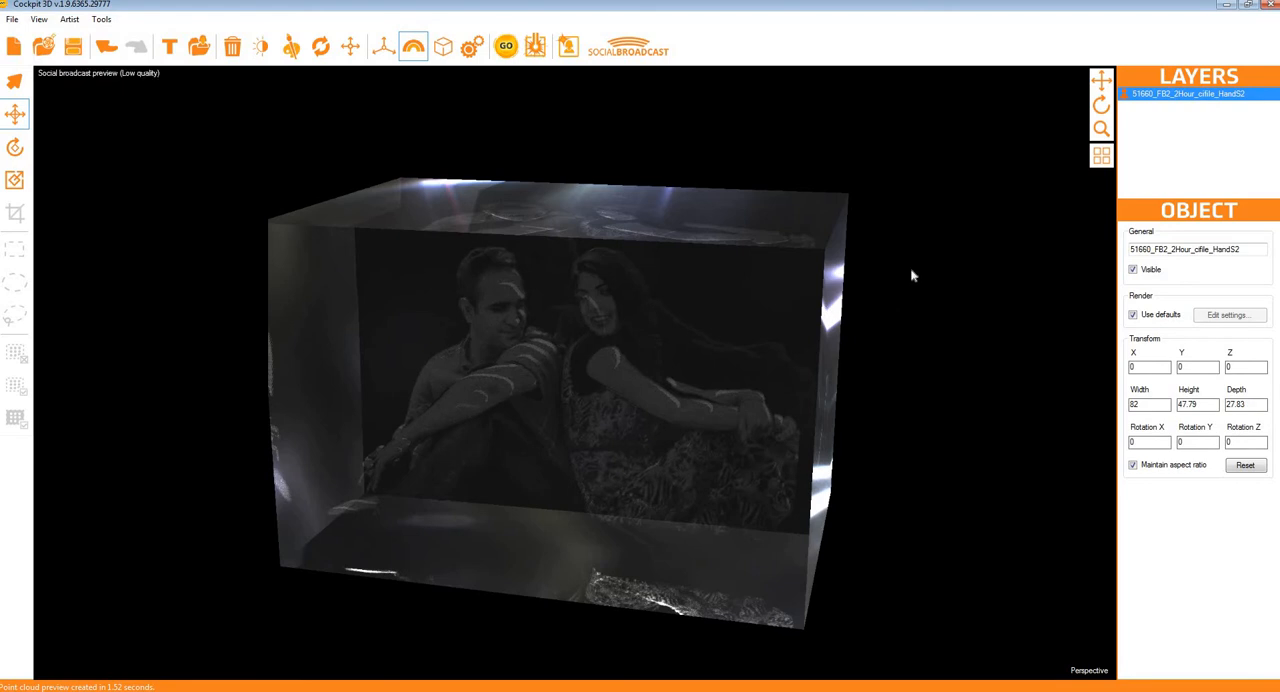
key("ctrl+minus")
key("ctrl+plus")
key("ctrl+plus")
key("ctrl+plus")
key("ctrl+plus")
key("ctrl+plus")
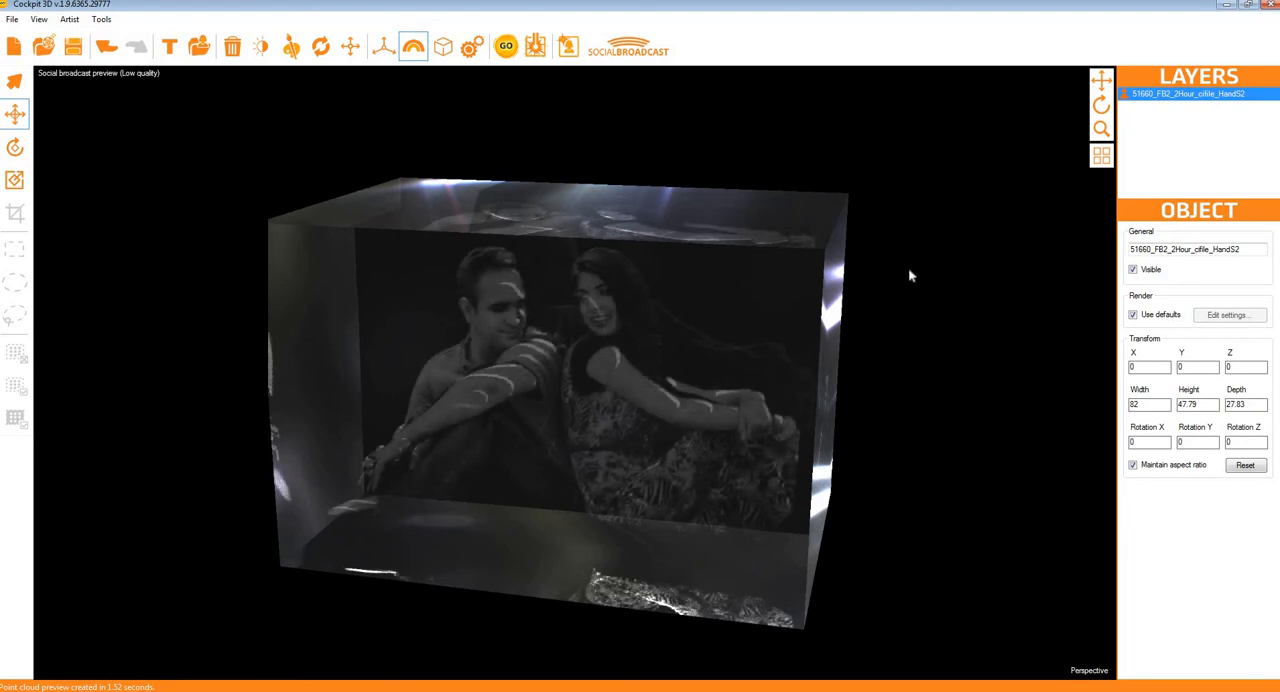
key("ctrl+plus")
key("ctrl+plus")
key("ctrl+plus")
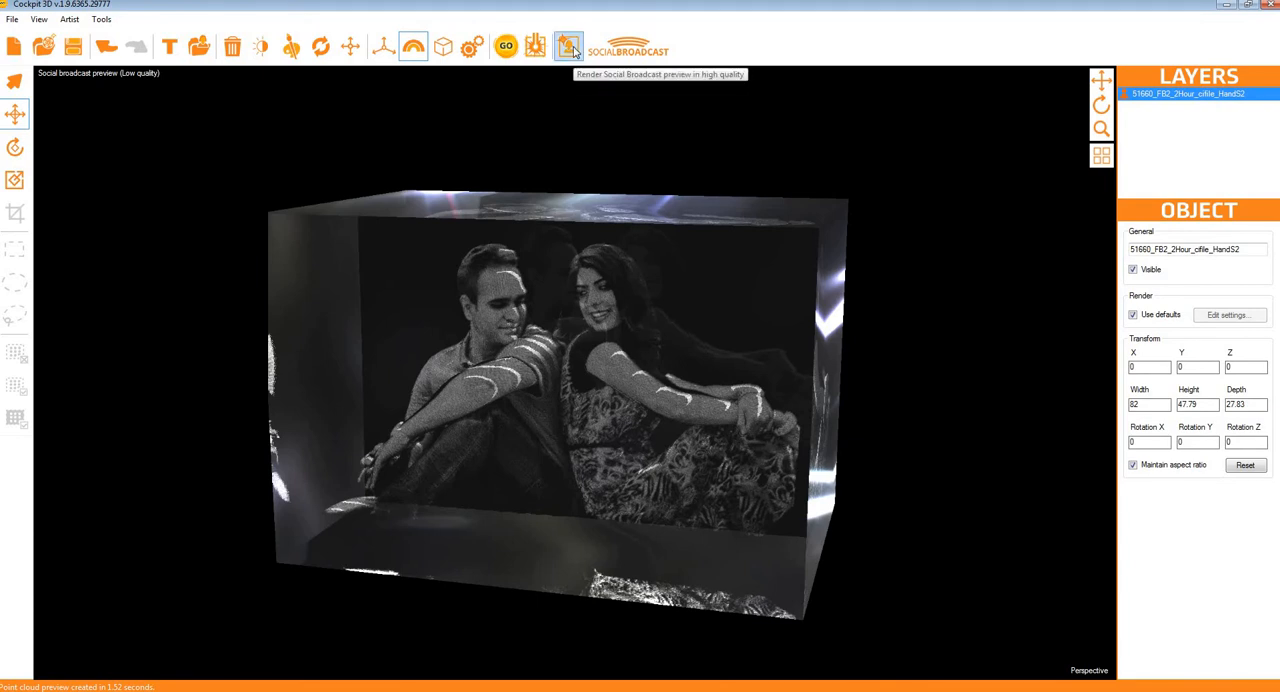
Step: Start a Social Broadcast from the crystal preview and attach the photo 51660_FB2_2Hour_cifile_HandS2 as the before image
left_click(647, 52)
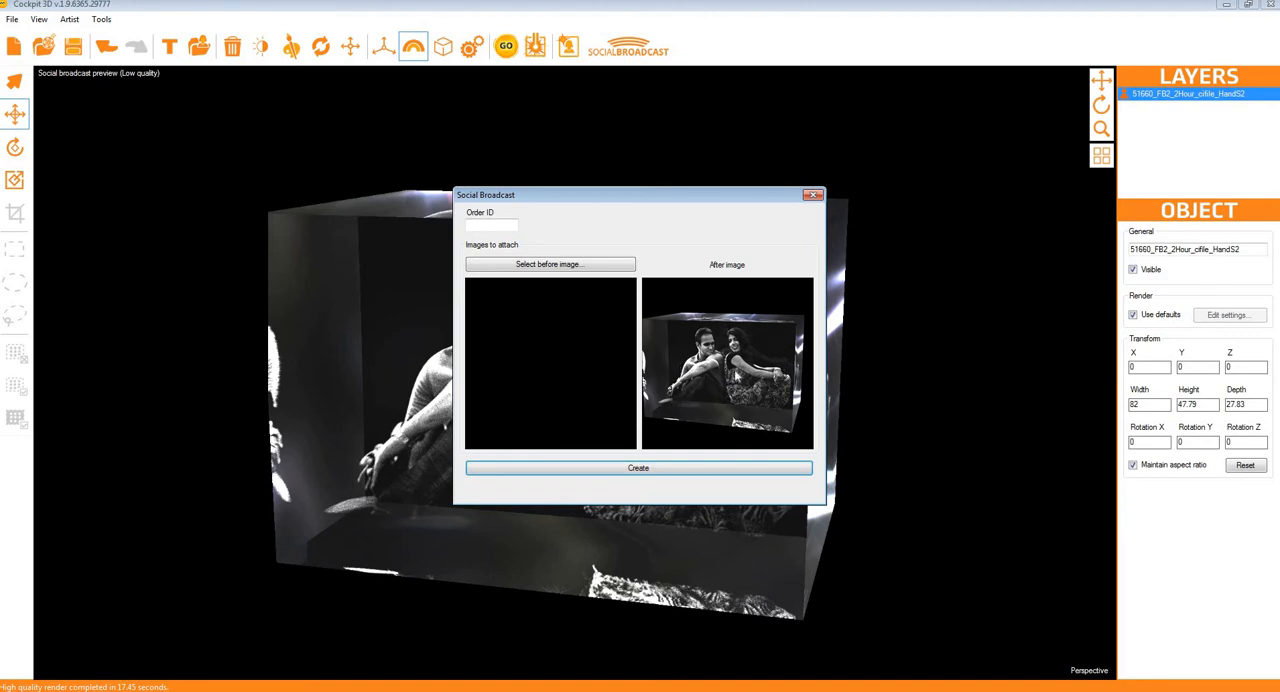
left_click(550, 266)
left_click(610, 305)
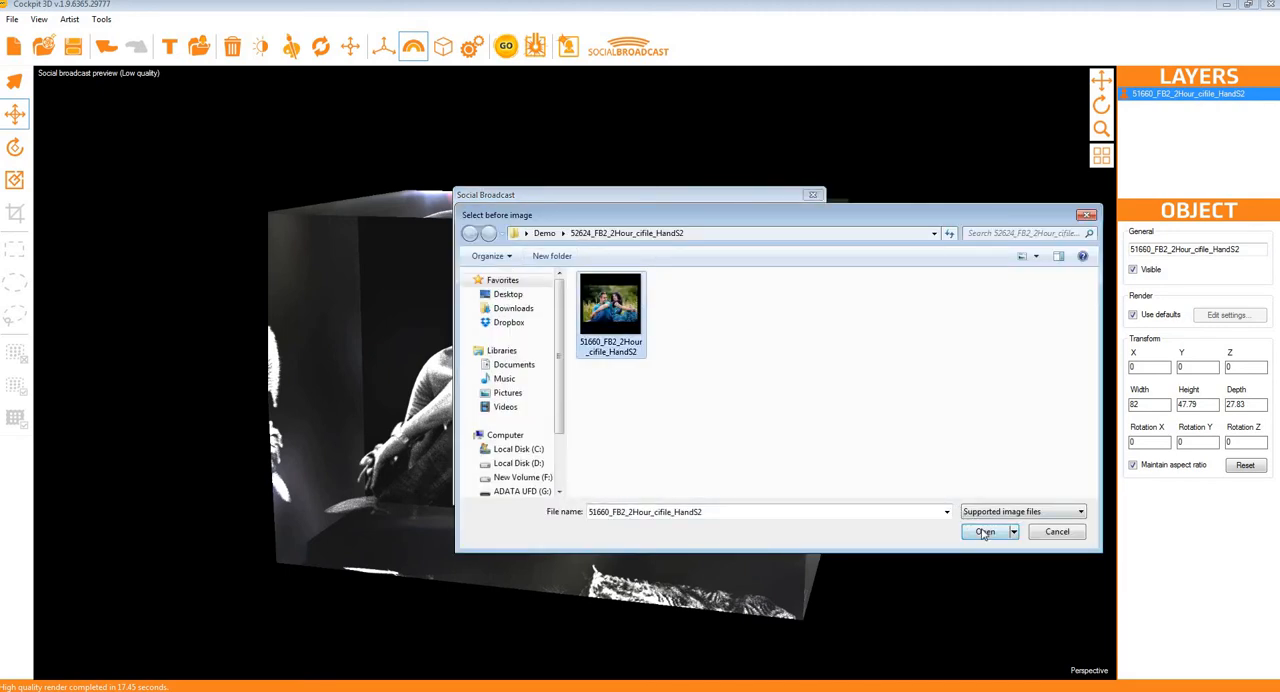
left_click(985, 531)
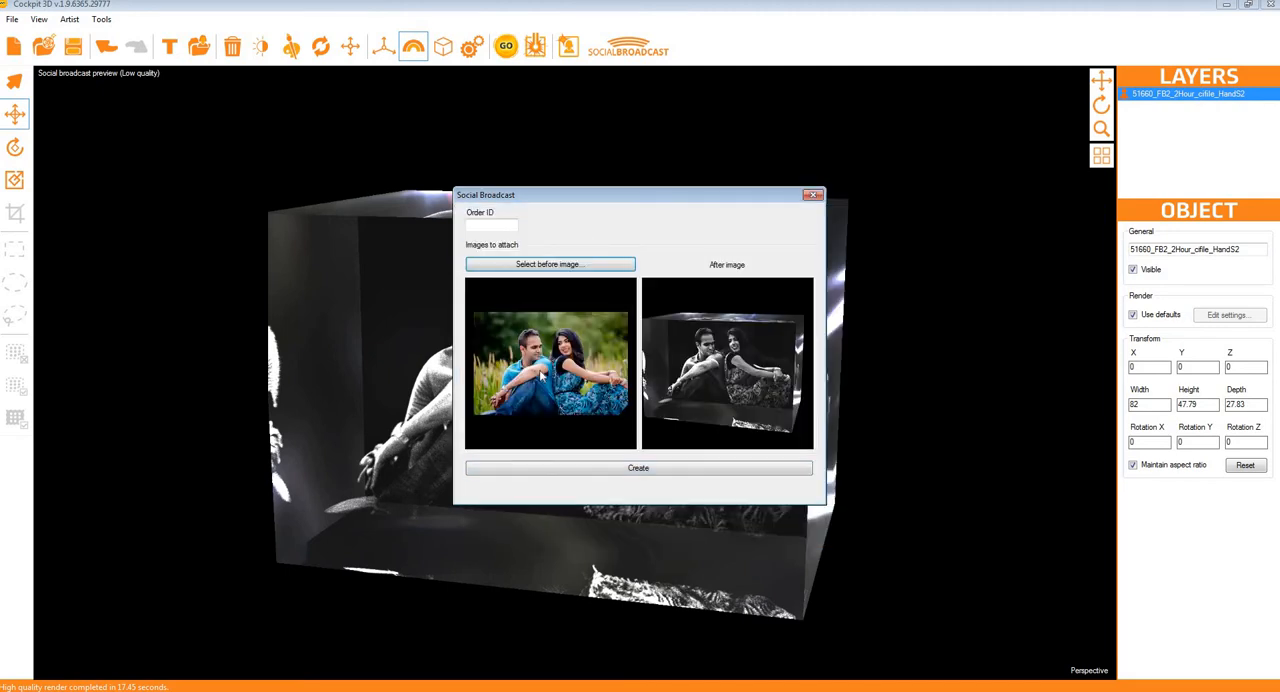
Step: Enter the order ID for the Social Broadcast and create its page
left_click(660, 472)
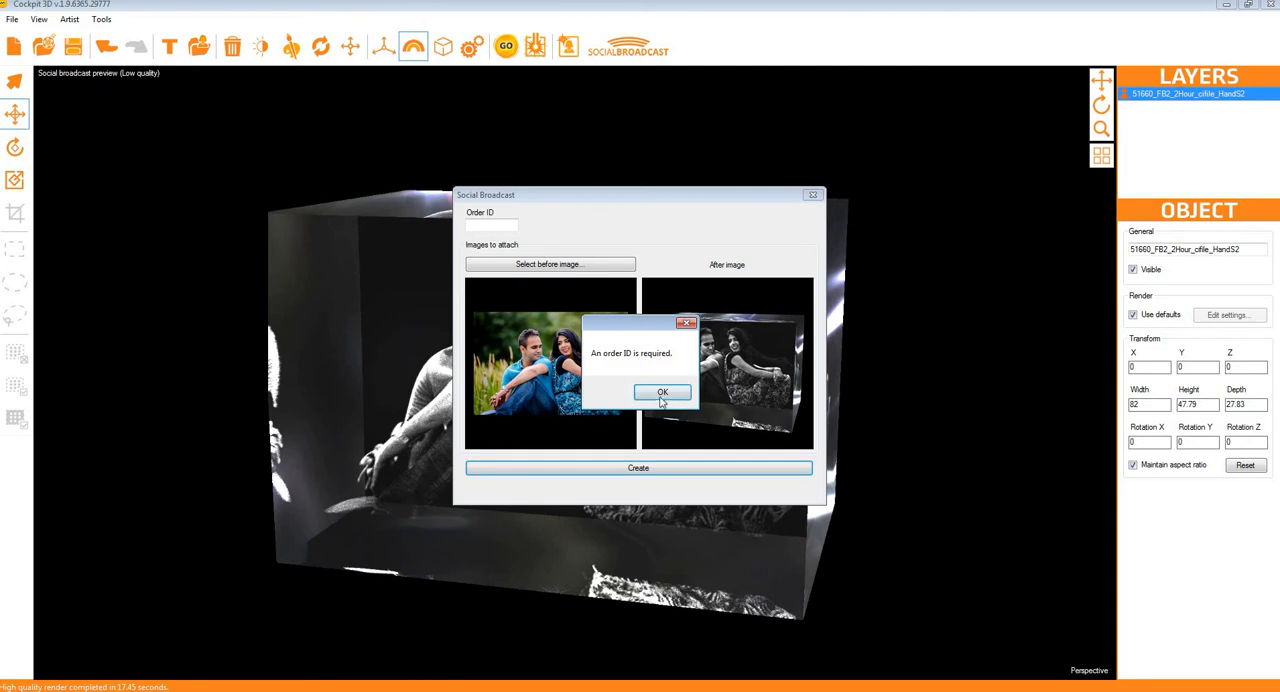
left_click(663, 394)
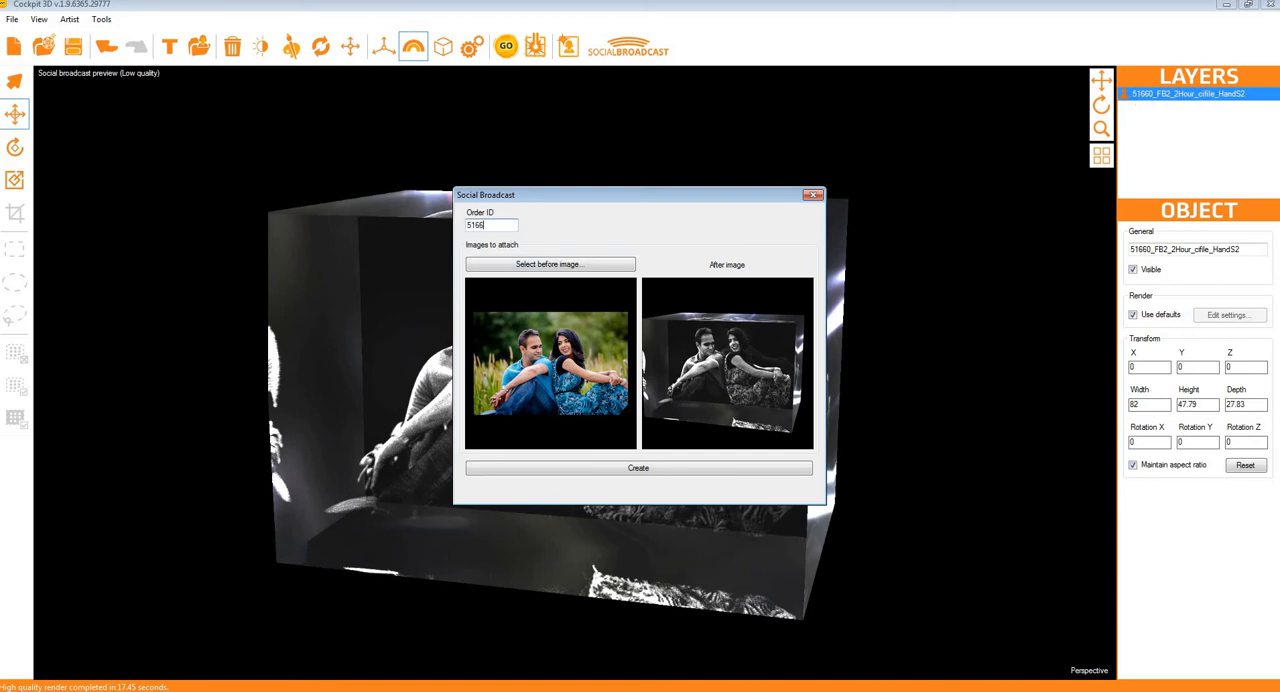
left_click(631, 470)
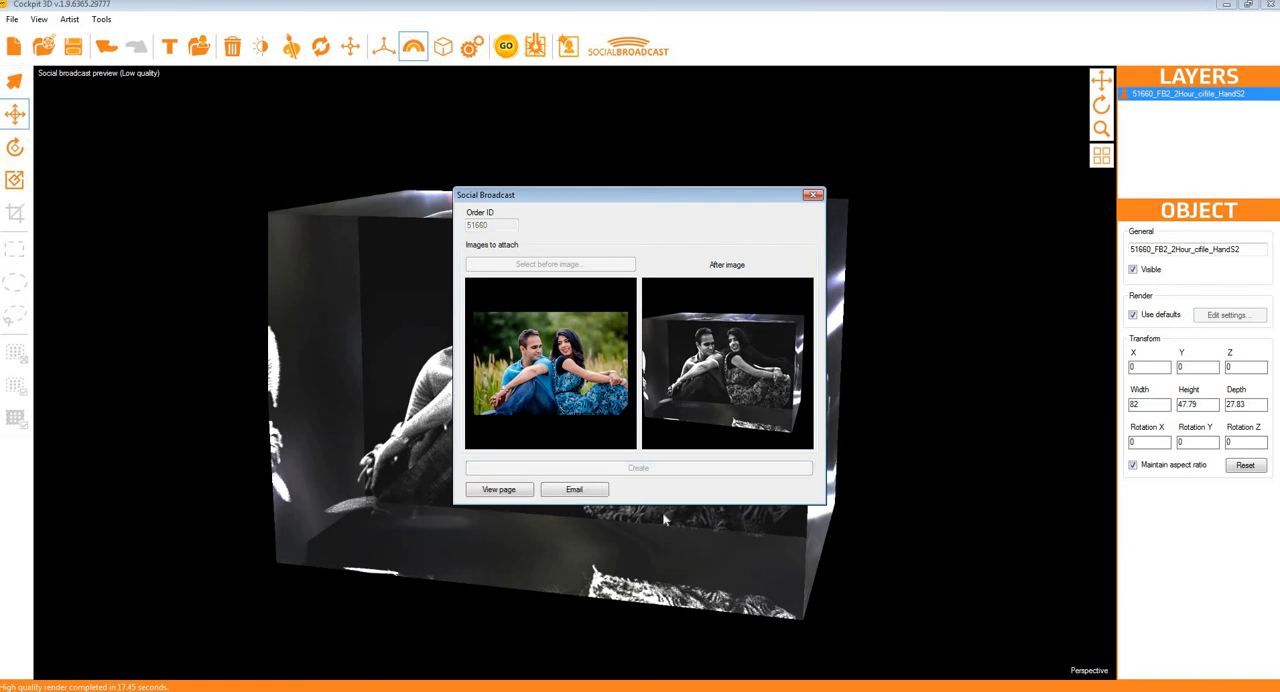
Step: Check the email sending option and cancel it, and view the created Social Broadcast page in a maximized web browser
left_click(575, 490)
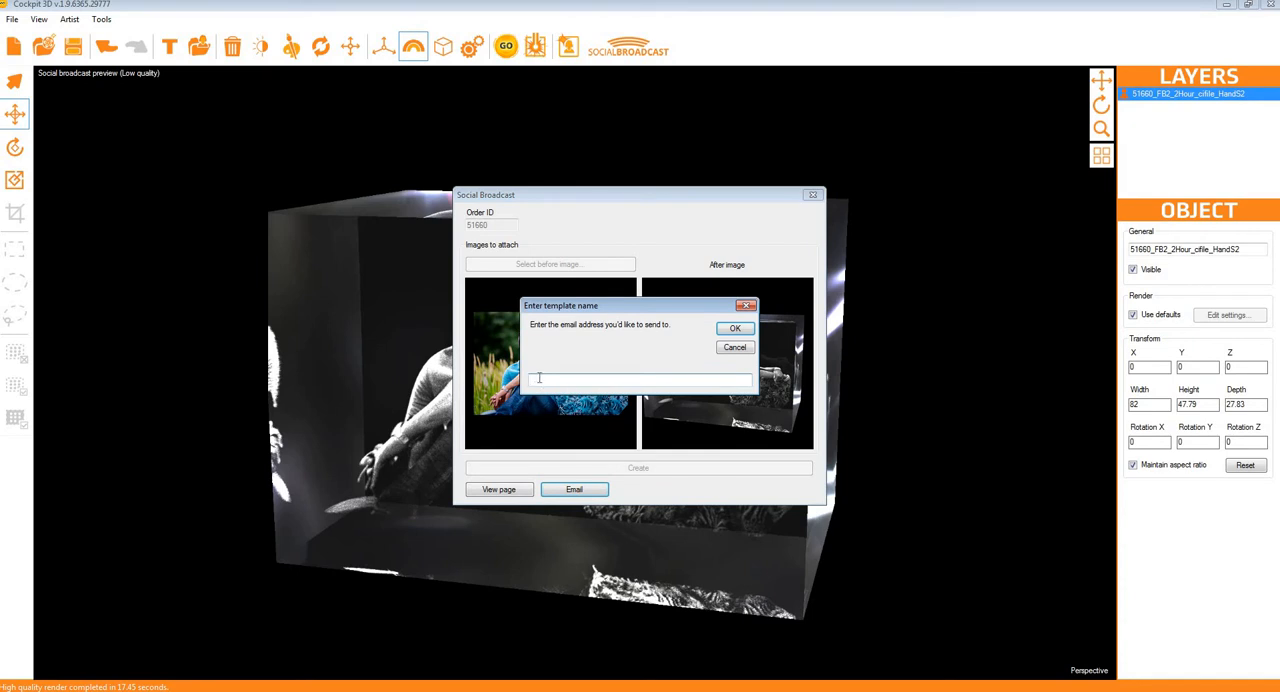
left_click(735, 349)
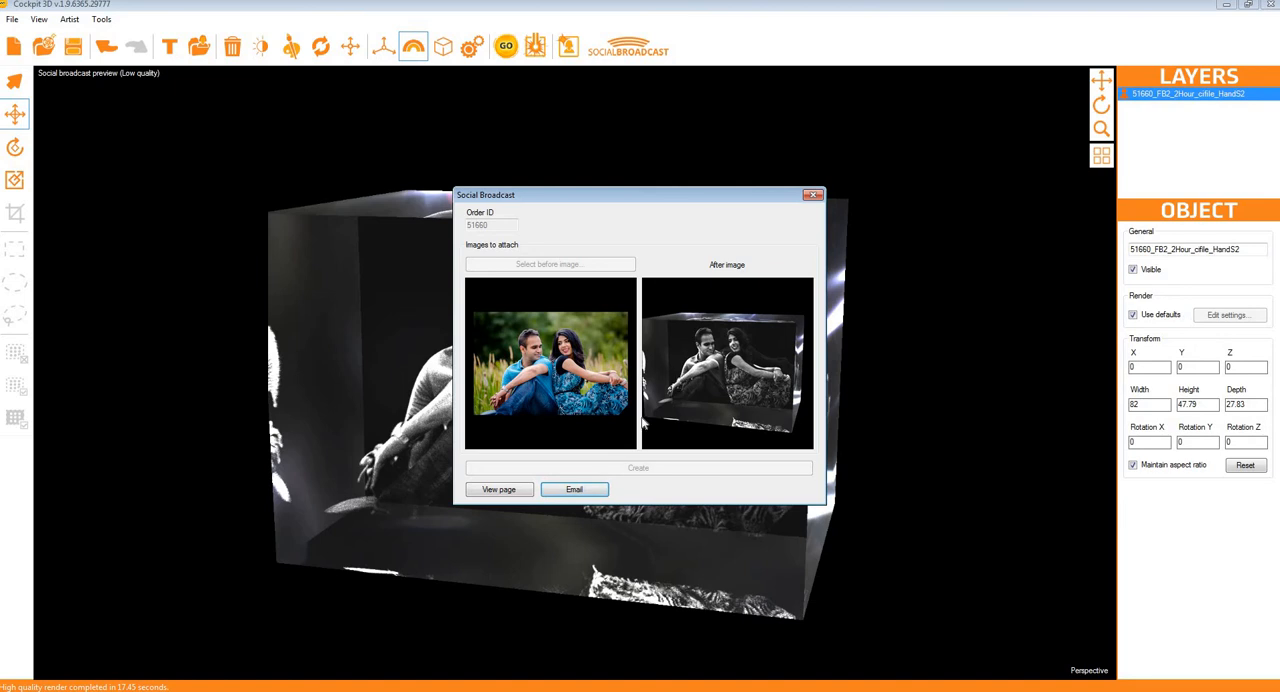
left_click(518, 491)
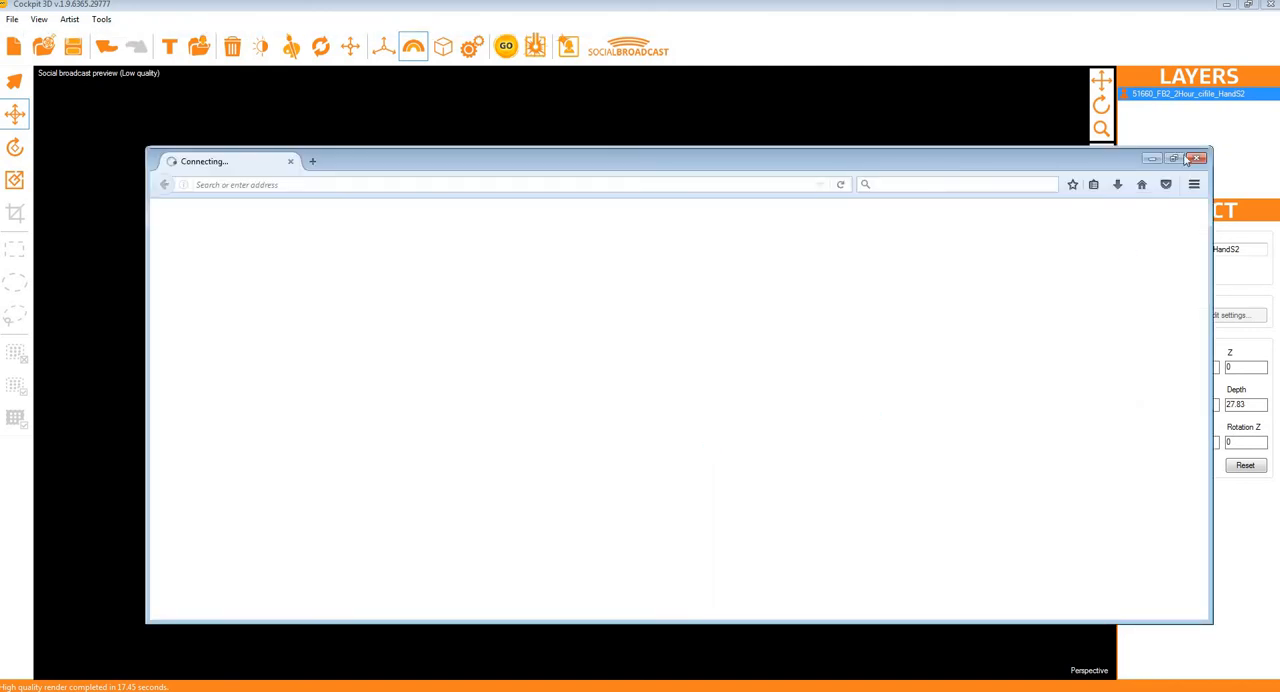
left_click(1176, 159)
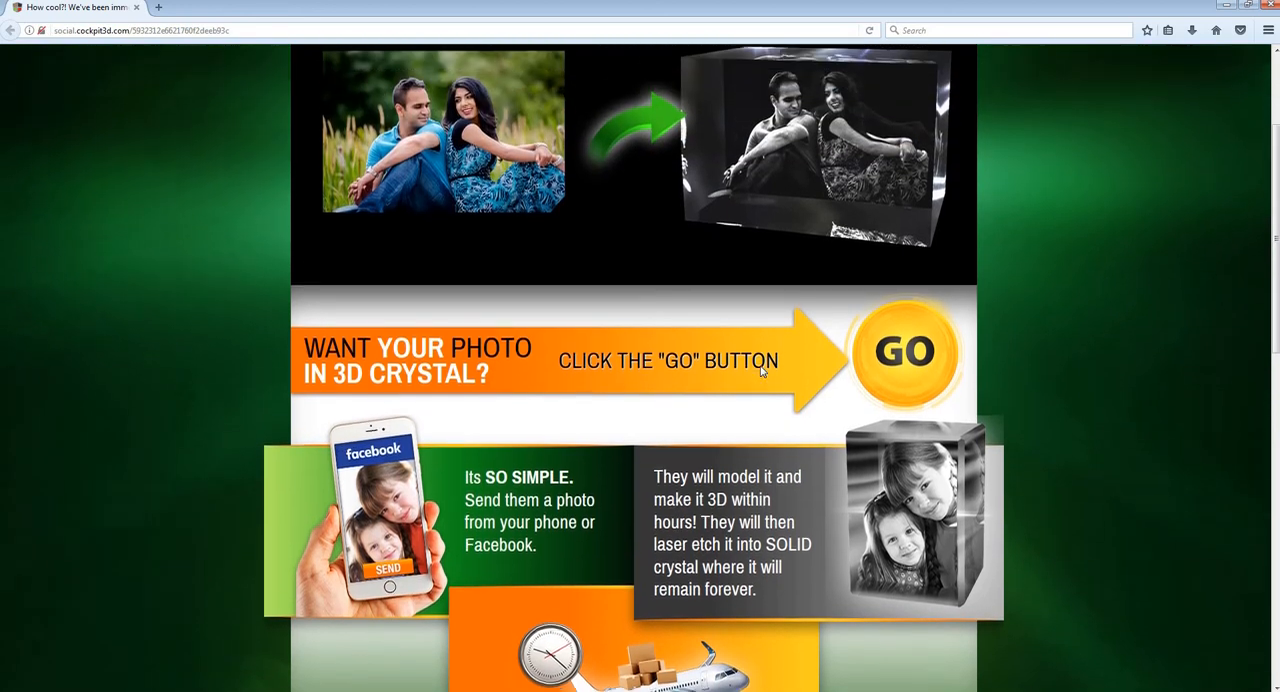
Step: Examine the Social Broadcast page from the before and after images through the ordering steps and the sharing links in the footer
scroll(761, 366, "up", 3)
scroll(760, 371, "up", 1)
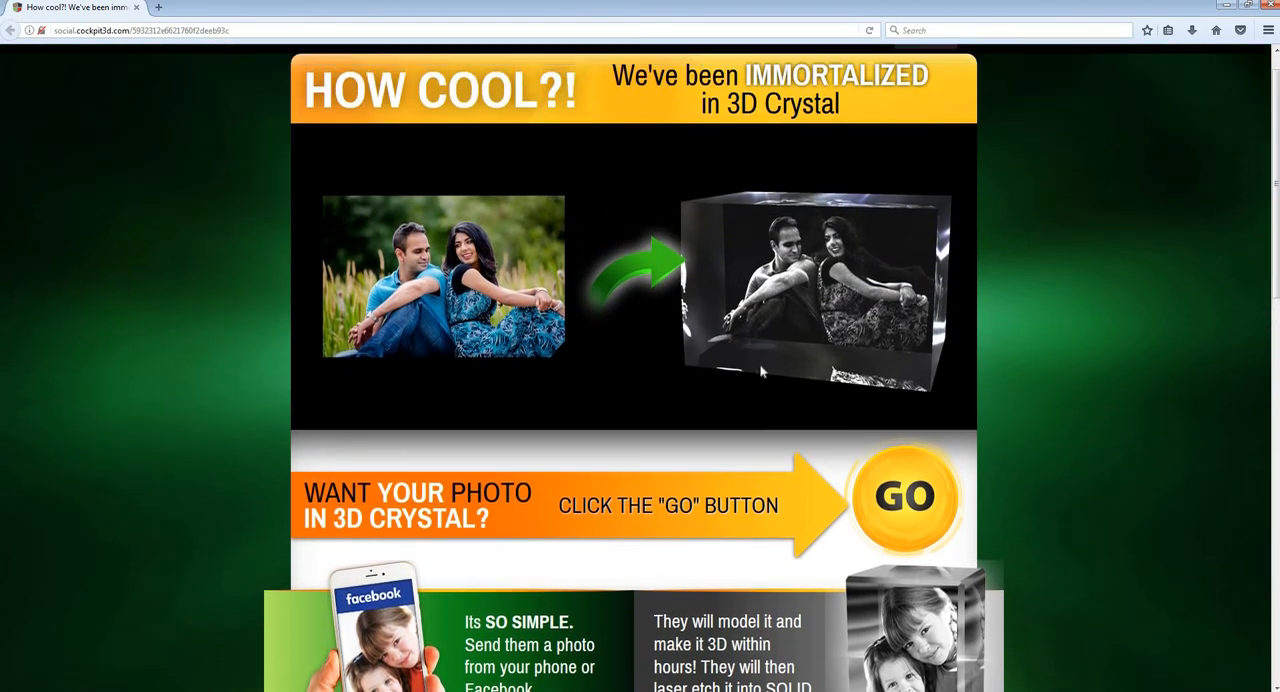
scroll(760, 366, "down", 1)
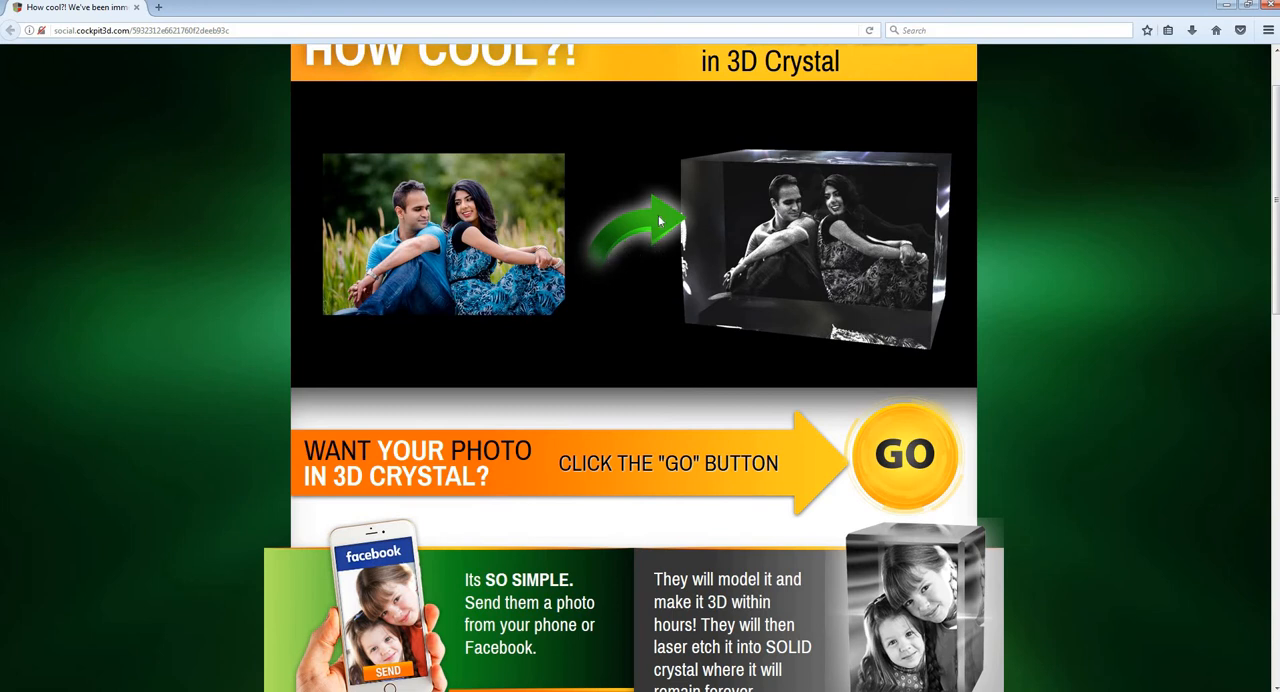
scroll(575, 215, "up", 1)
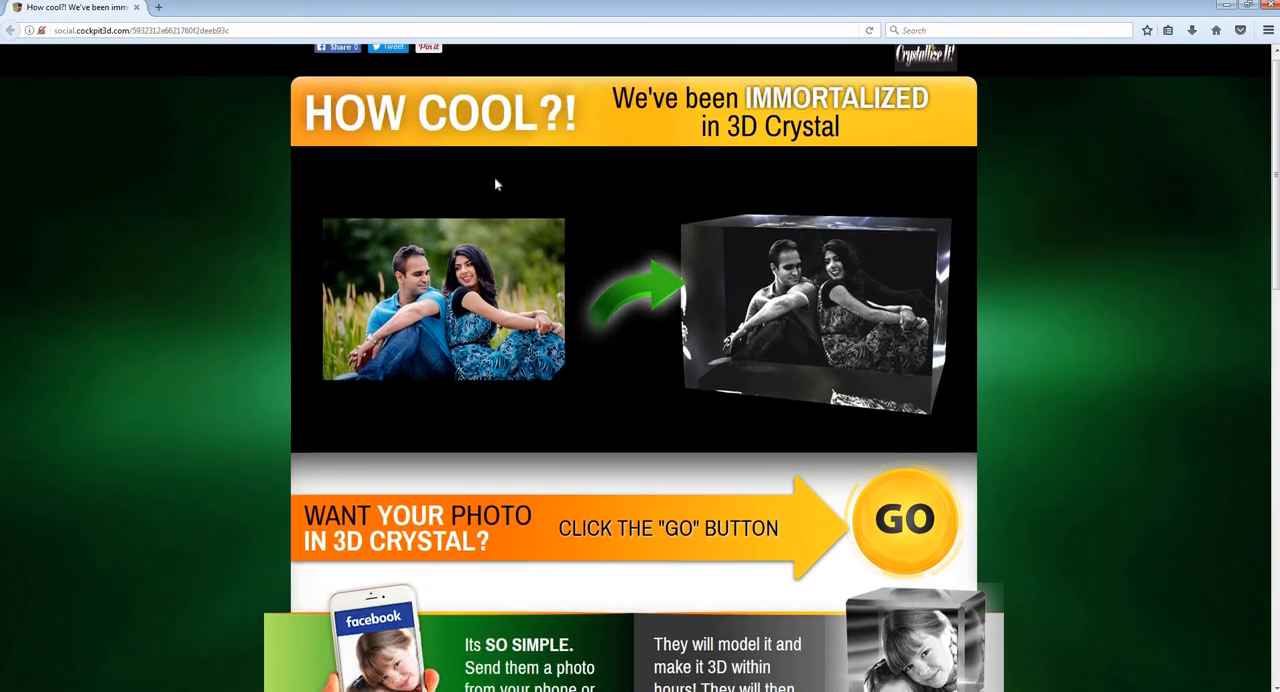
scroll(520, 195, "down", 12)
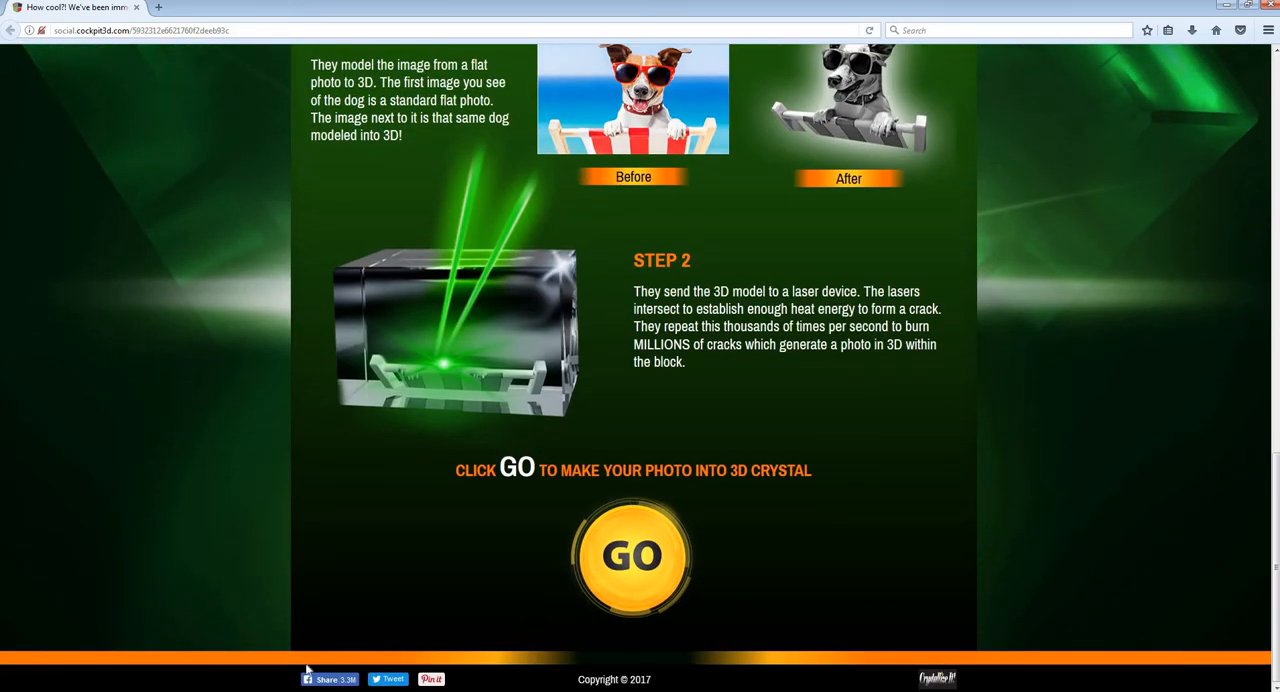
scroll(323, 672, "up", 1)
scroll(323, 672, "down", 1)
scroll(414, 642, "up", 6)
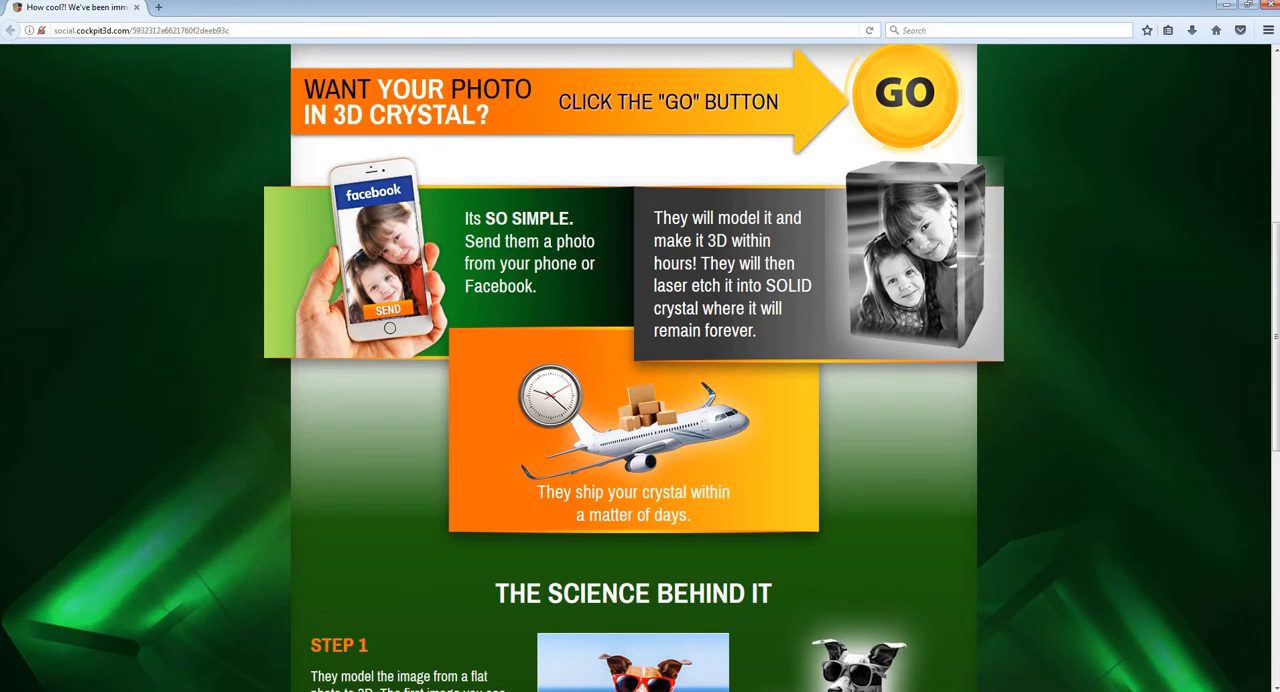
scroll(559, 248, "up", 1)
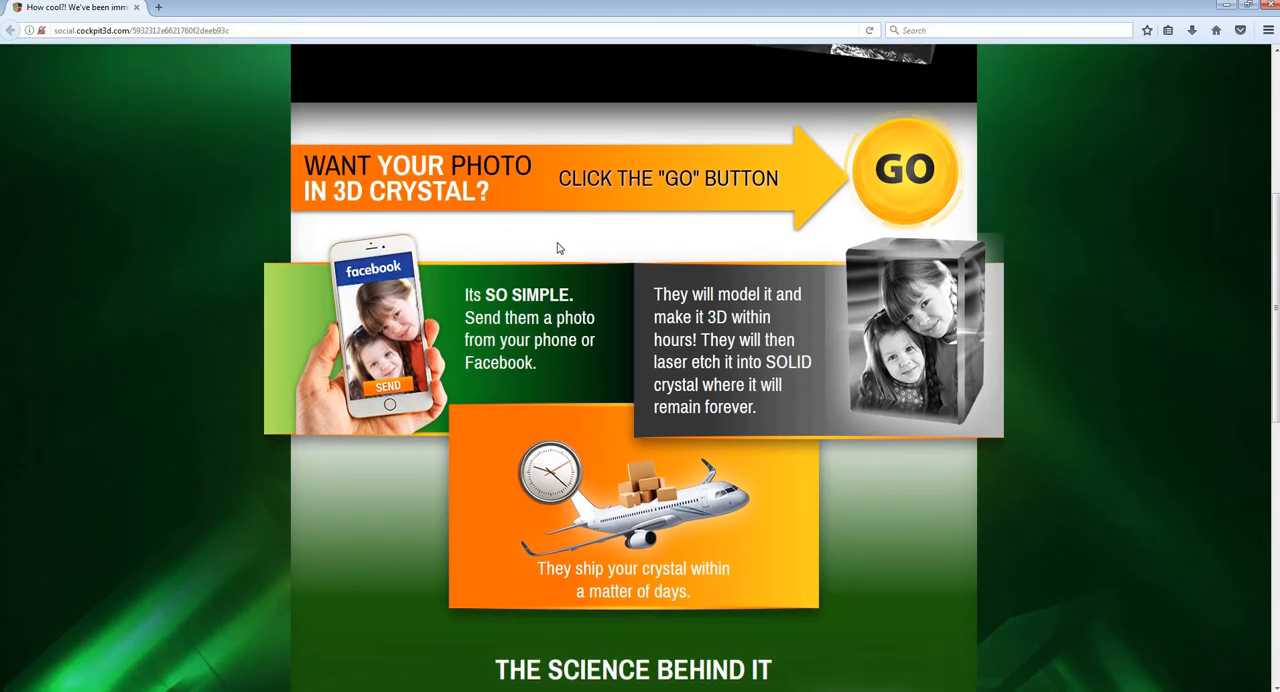
scroll(559, 248, "up", 2)
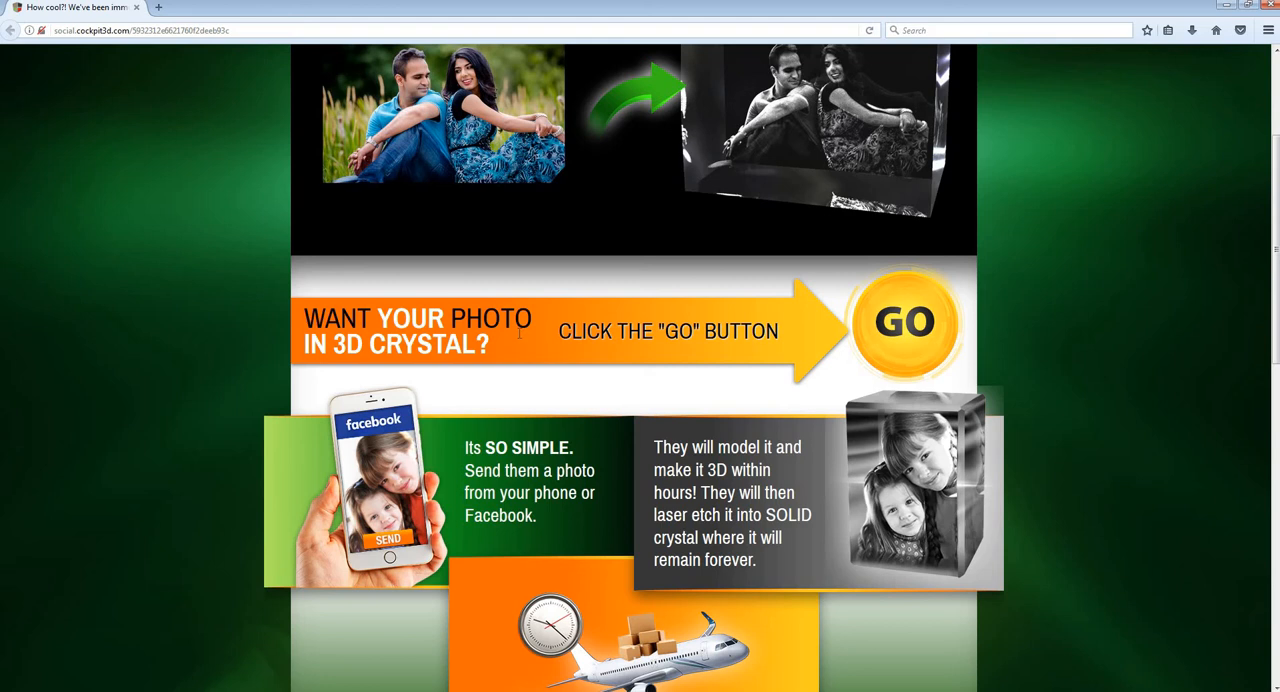
scroll(550, 330, "up", 1)
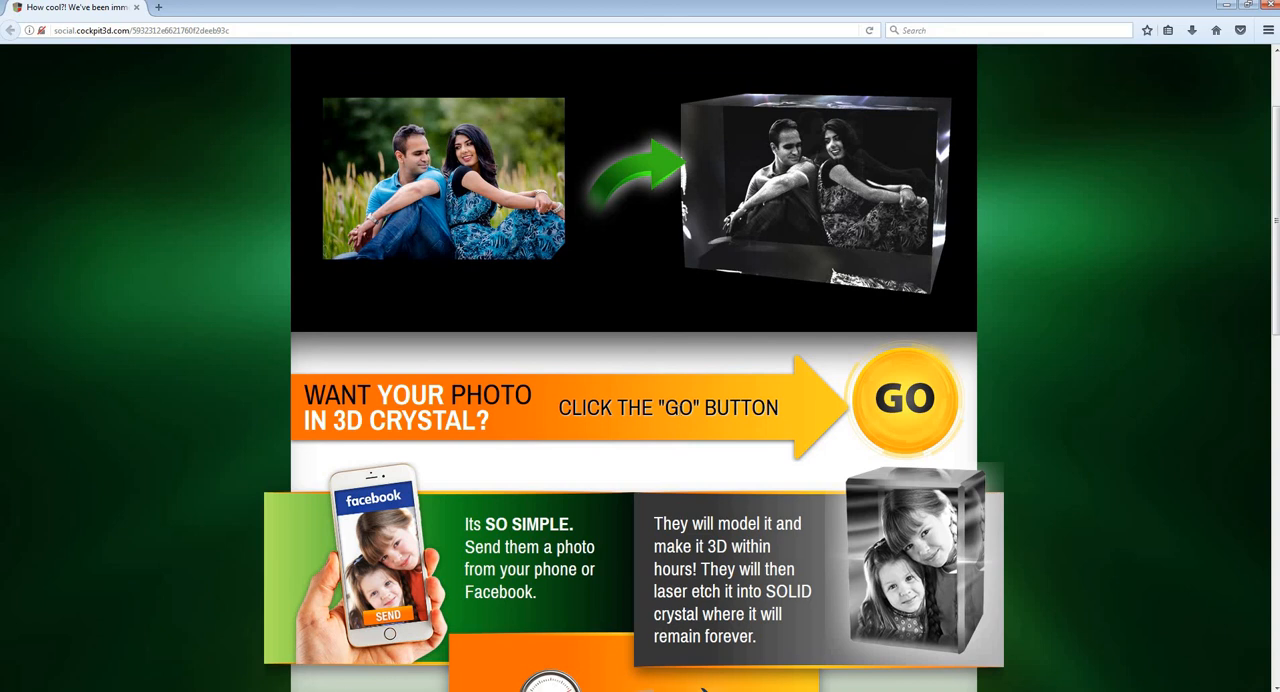
Step: Switch back to Cockpit 3D and close the Social Broadcast dialog
left_click(360, 655)
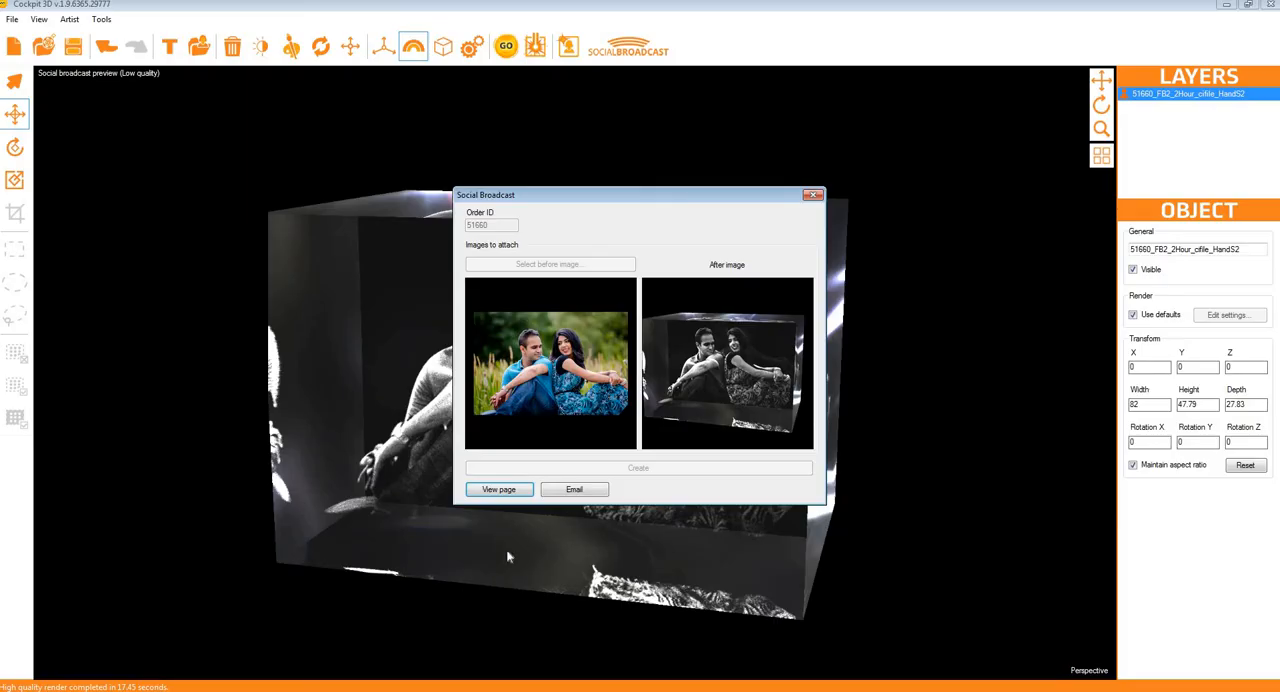
left_click(813, 196)
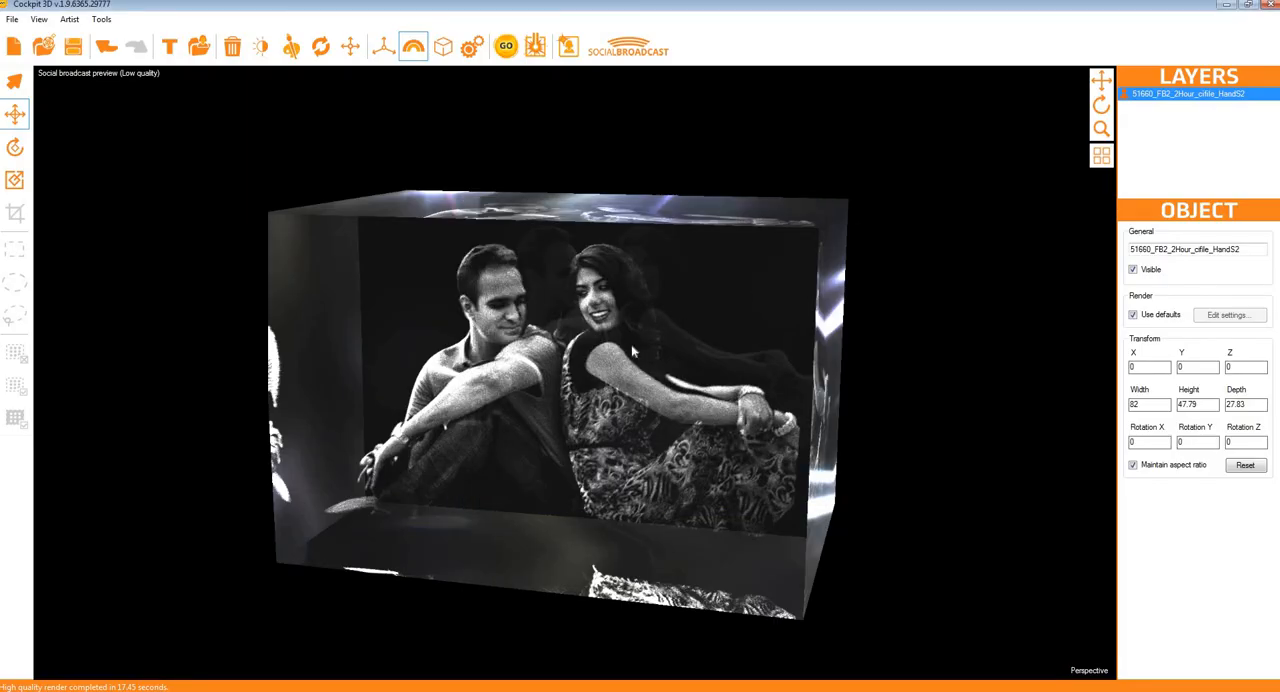